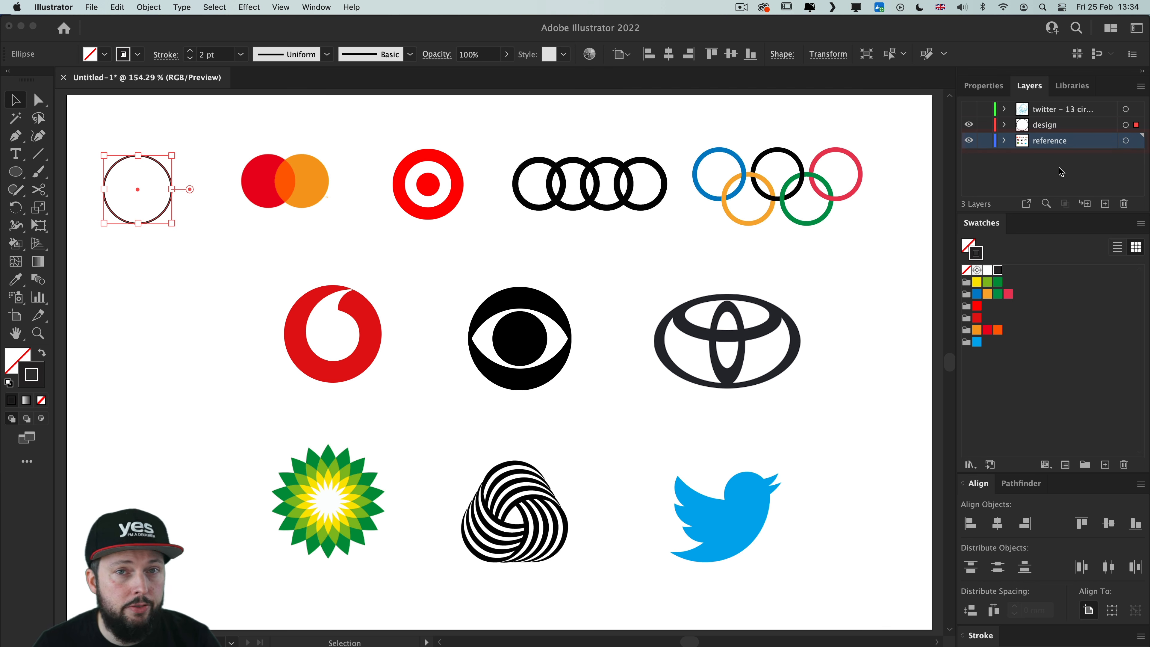
Step: Turn the reference layer into a template layer with images dimmed to 10%
double_click(1081, 147)
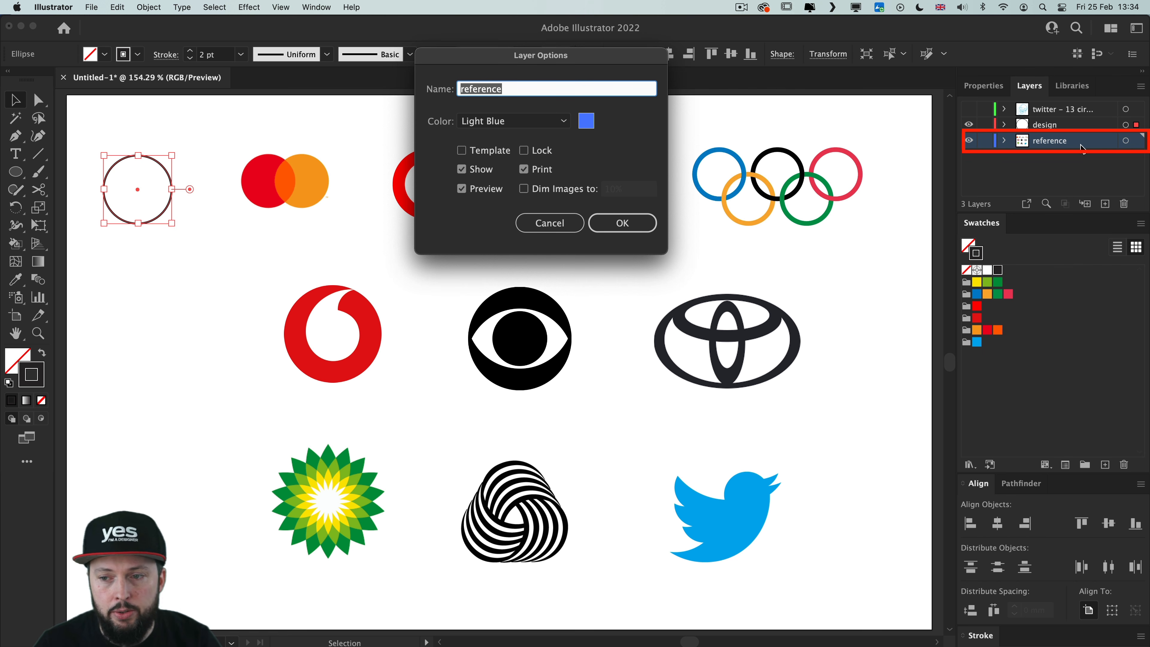
left_click(495, 152)
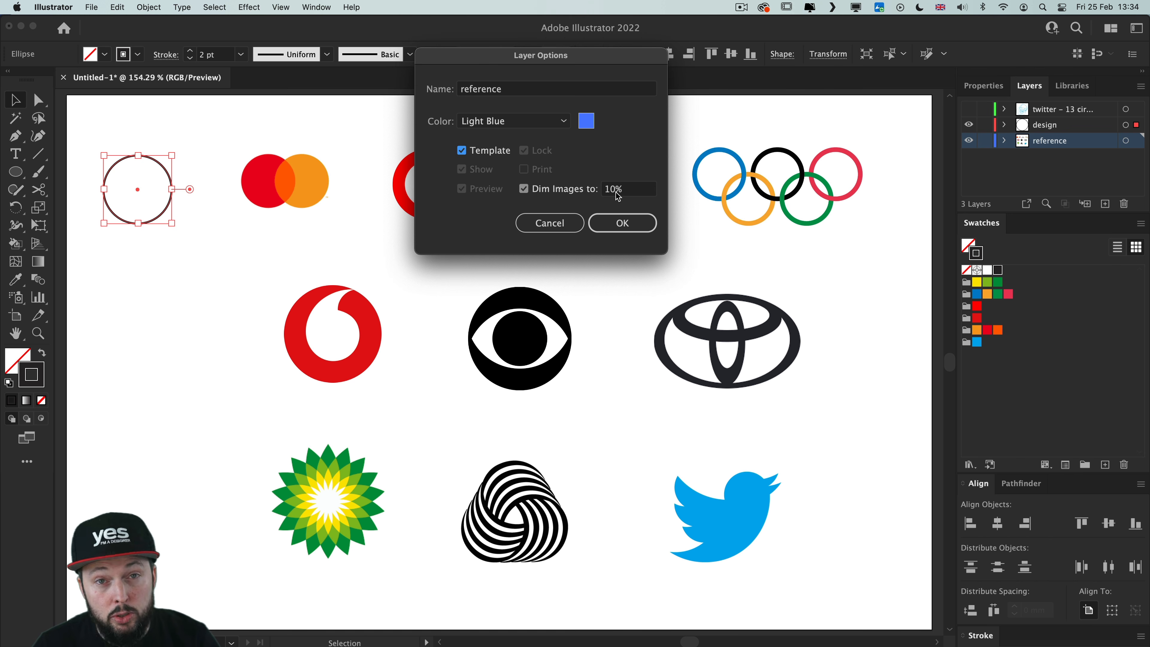
left_click(621, 221)
left_click(242, 190)
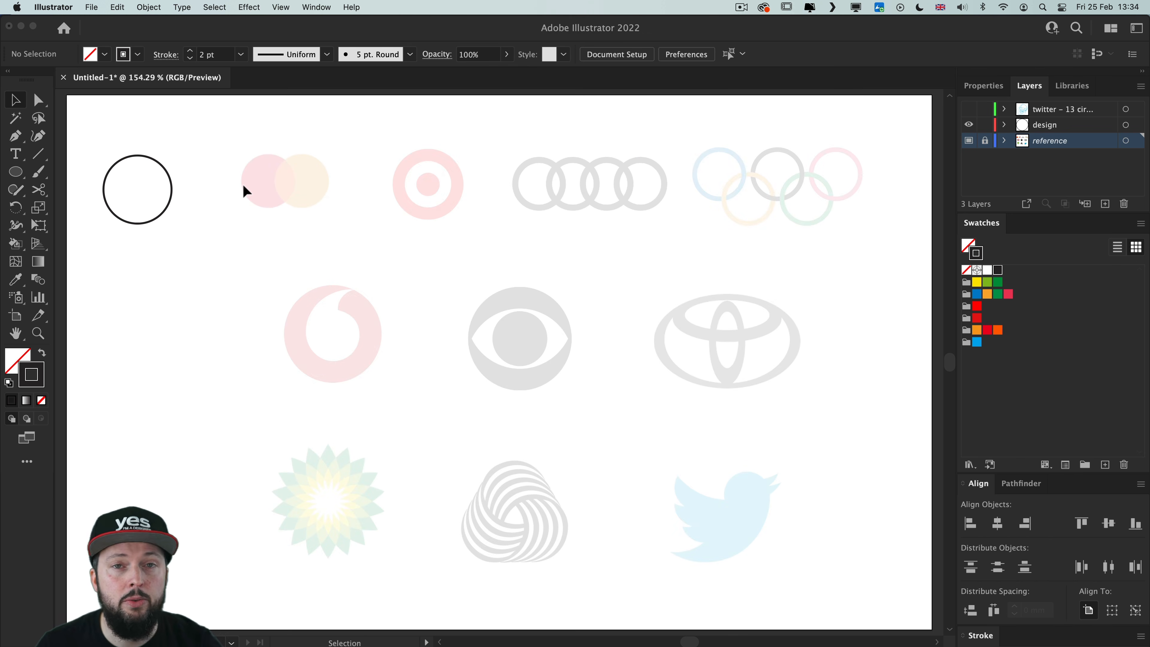
Step: Set the stroke weight of the black base circle to 1 pt
left_click(155, 161)
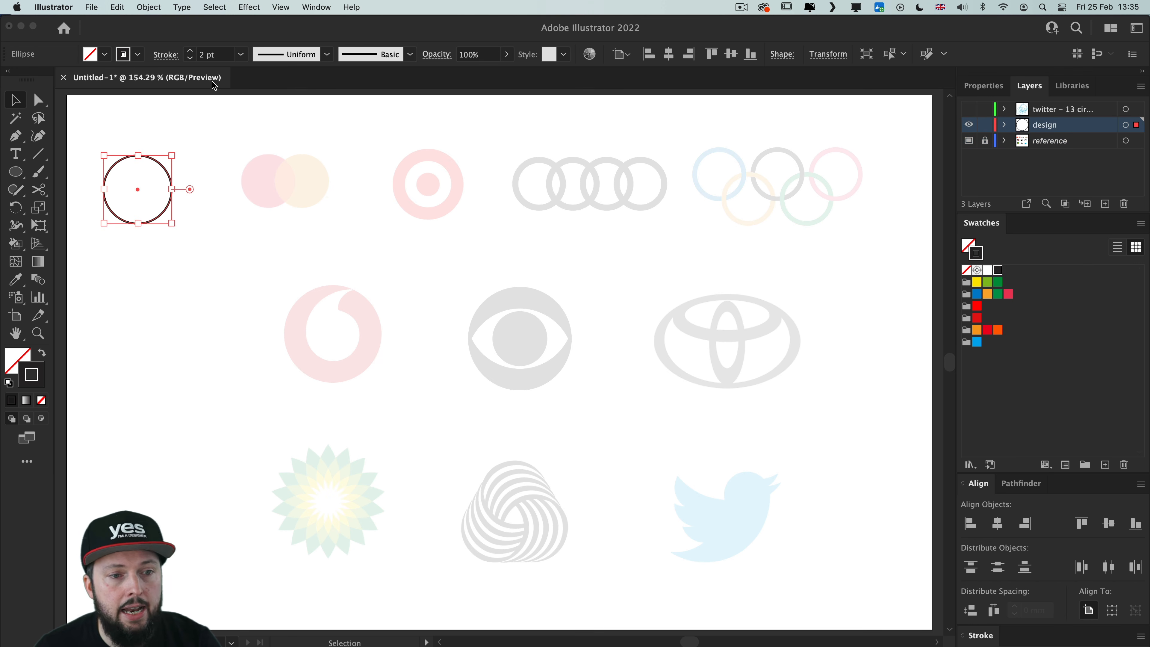
left_click(241, 55)
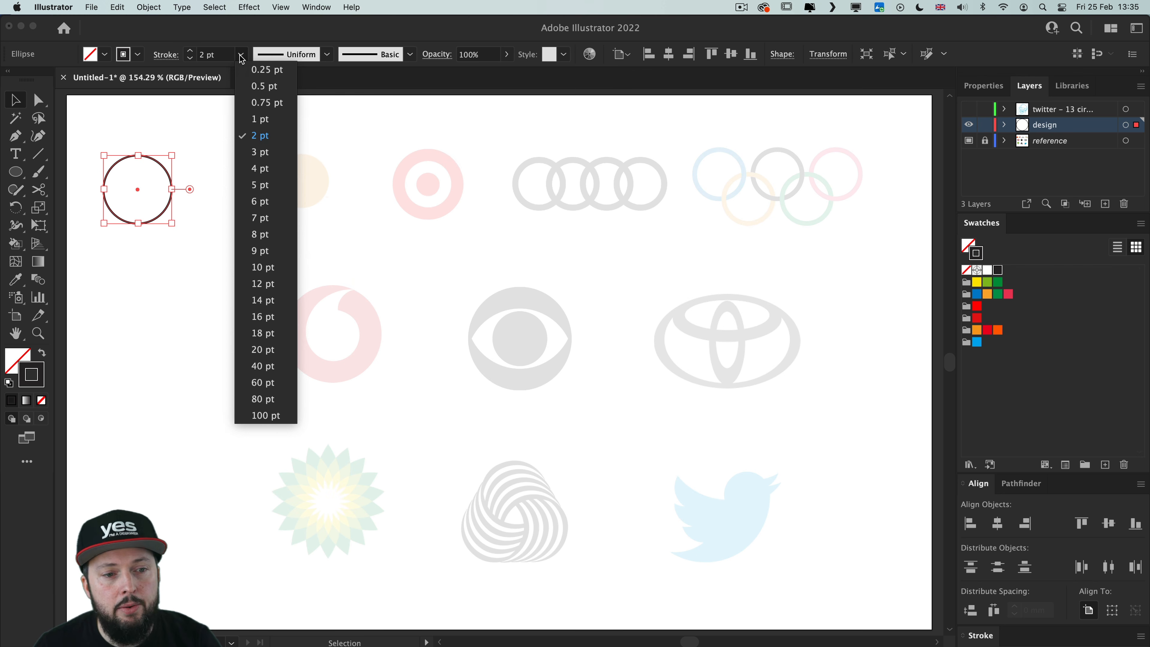
left_click(261, 120)
left_click(167, 116)
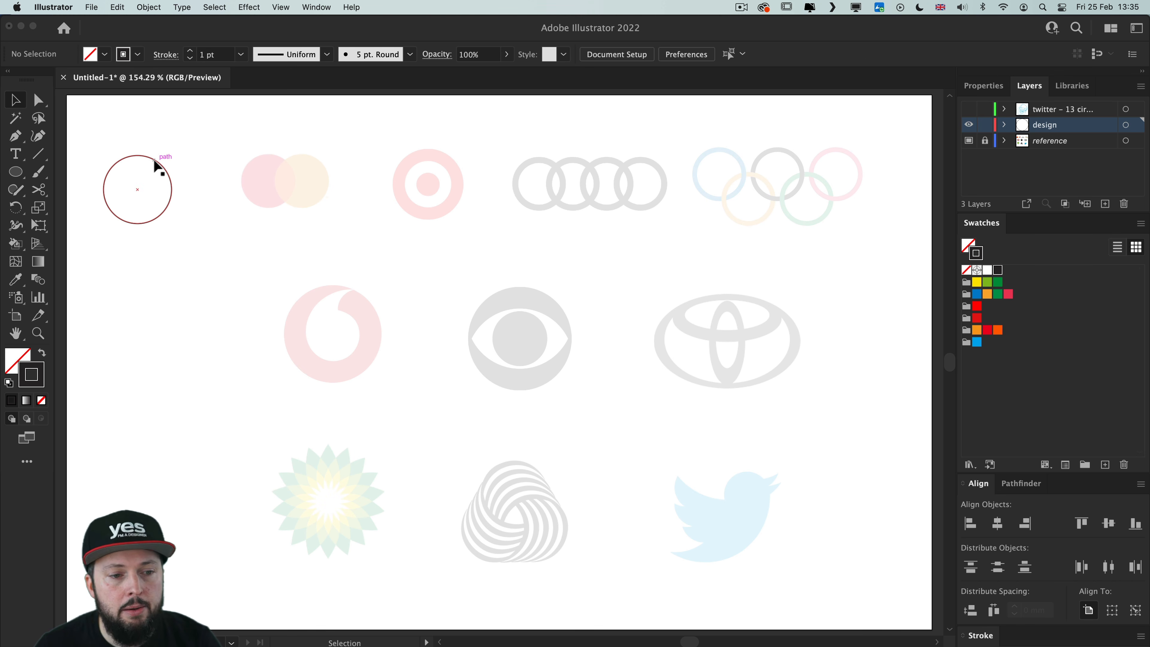
Step: Place a copy of the base circle on the Mastercard reference and scale it to fit the pink disc
left_click_drag(154, 161, 428, 236, "alt")
key("z")
scroll(482, 175, "up", 5)
scroll(482, 175, "left", 5)
left_click_drag(511, 467, 463, 429)
left_click_drag(398, 236, 407, 244)
left_click_drag(471, 424, 473, 426)
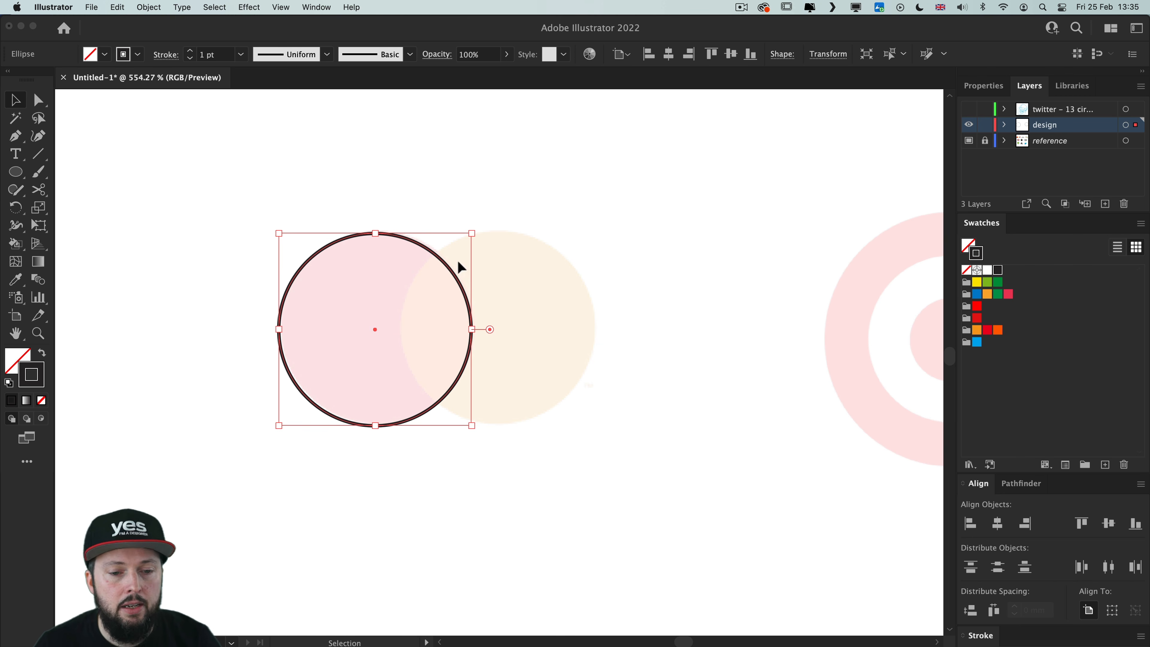
Step: Duplicate the fitted circle over the cream disc and remove the stroke from both circles
left_click_drag(432, 248, 537, 256)
left_click(640, 203)
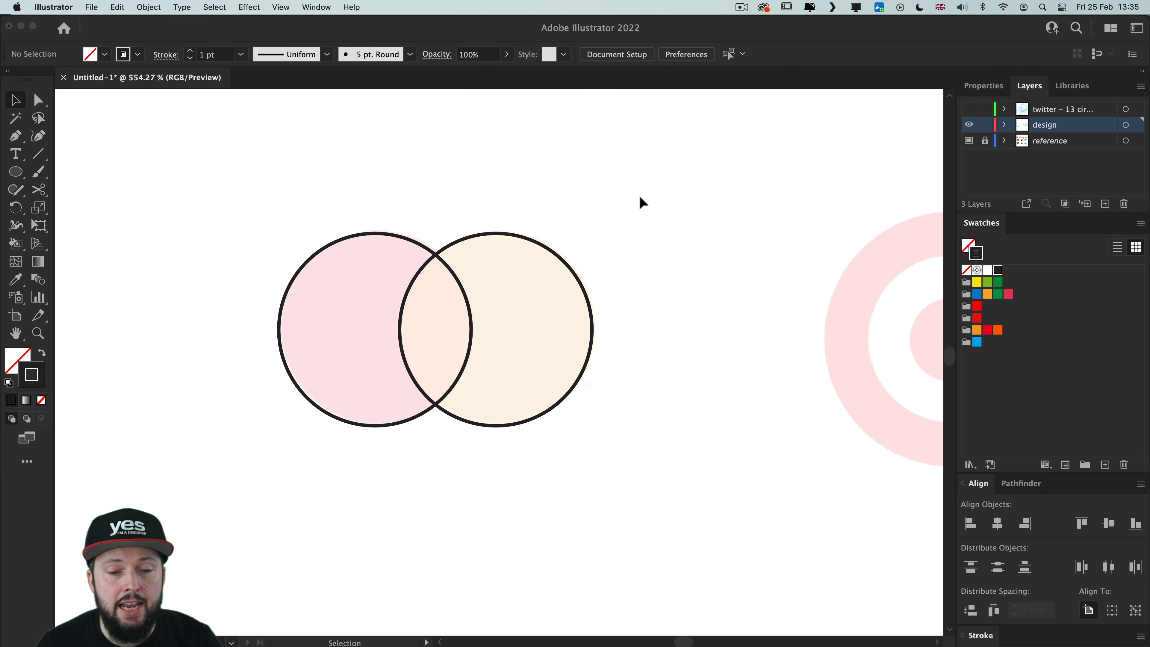
left_click_drag(671, 196, 229, 466)
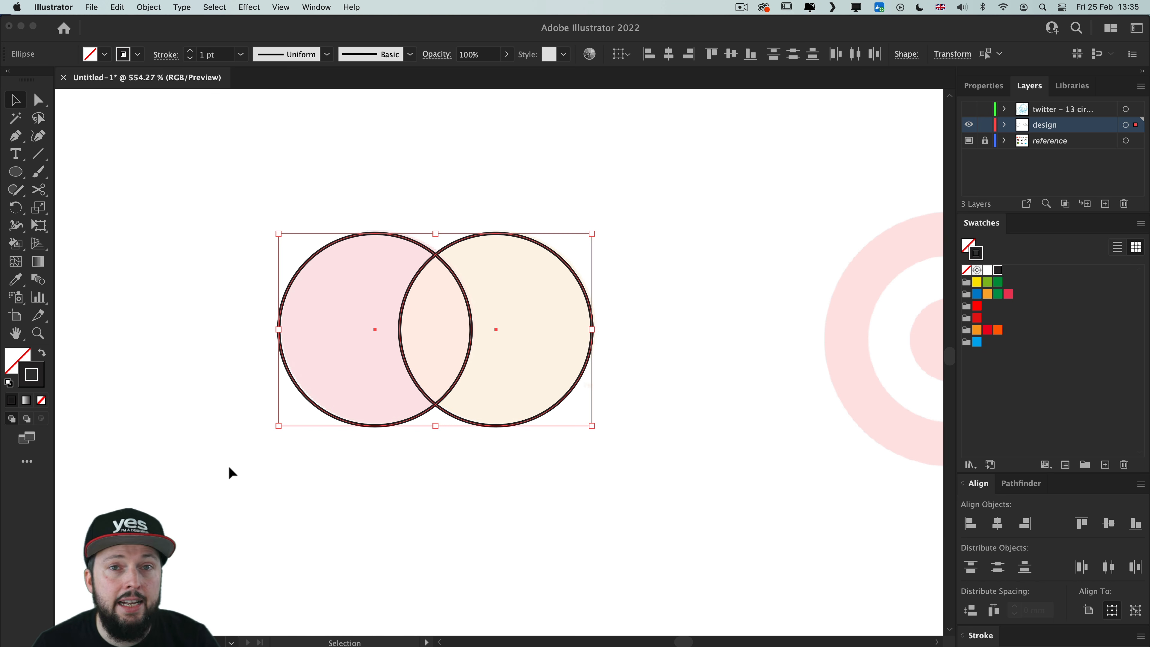
key("slash")
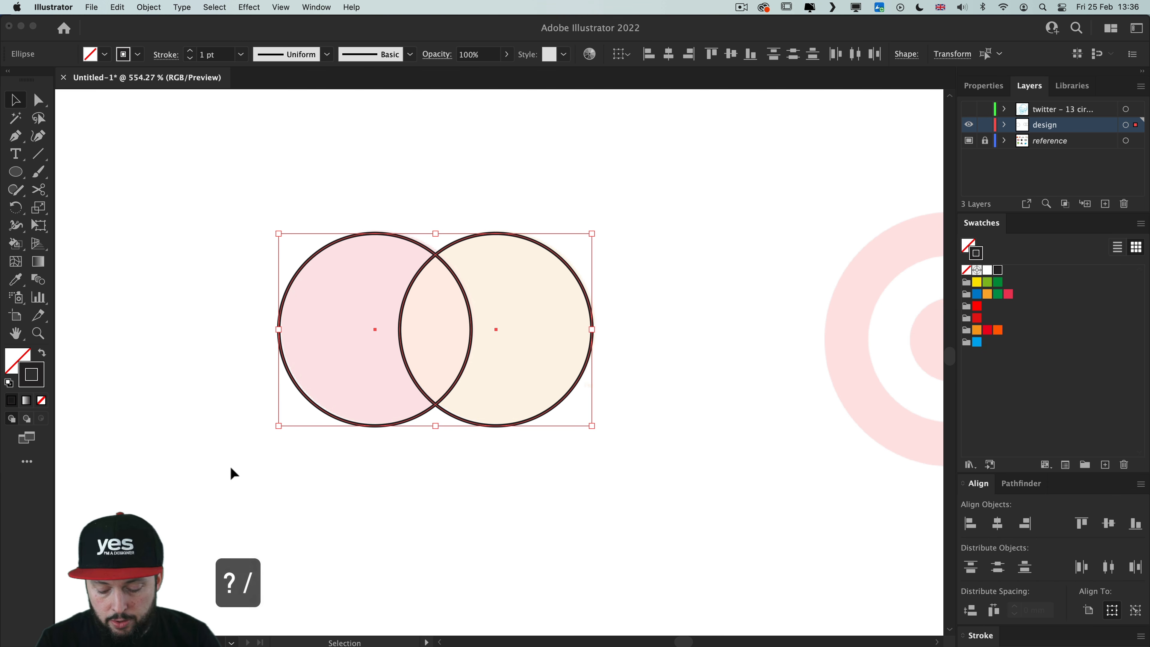
key("slash")
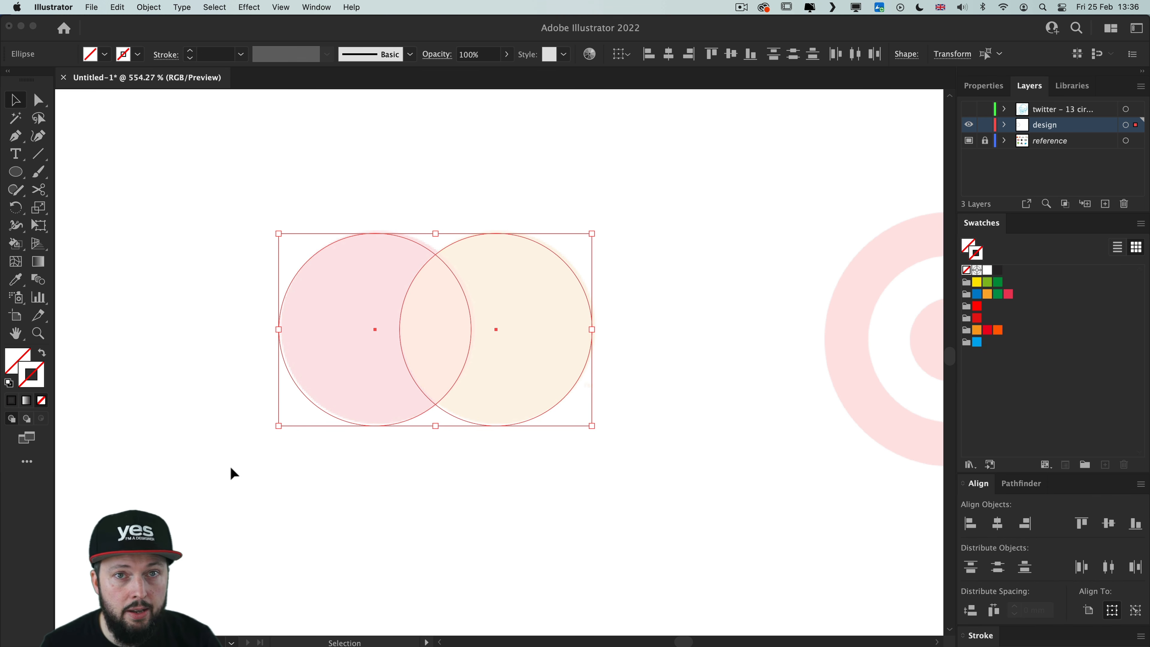
Step: Make the two circles a Live Paint group using the orange-red colour group, filling the Mastercard logo's left crescent with red
key("k")
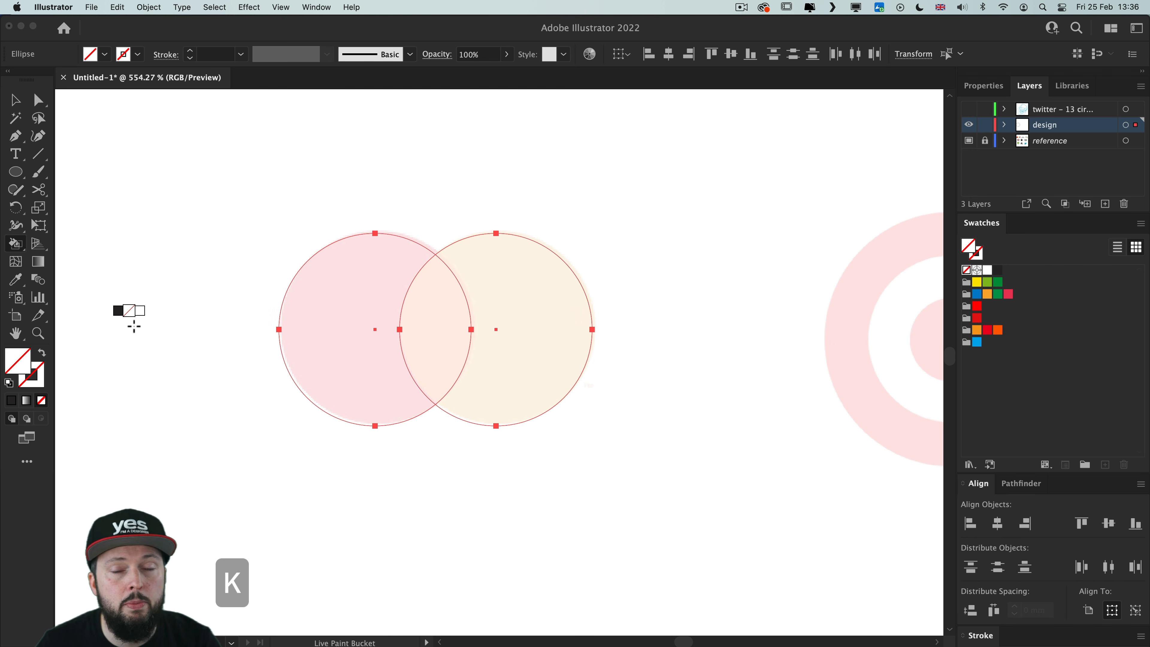
left_click(976, 330)
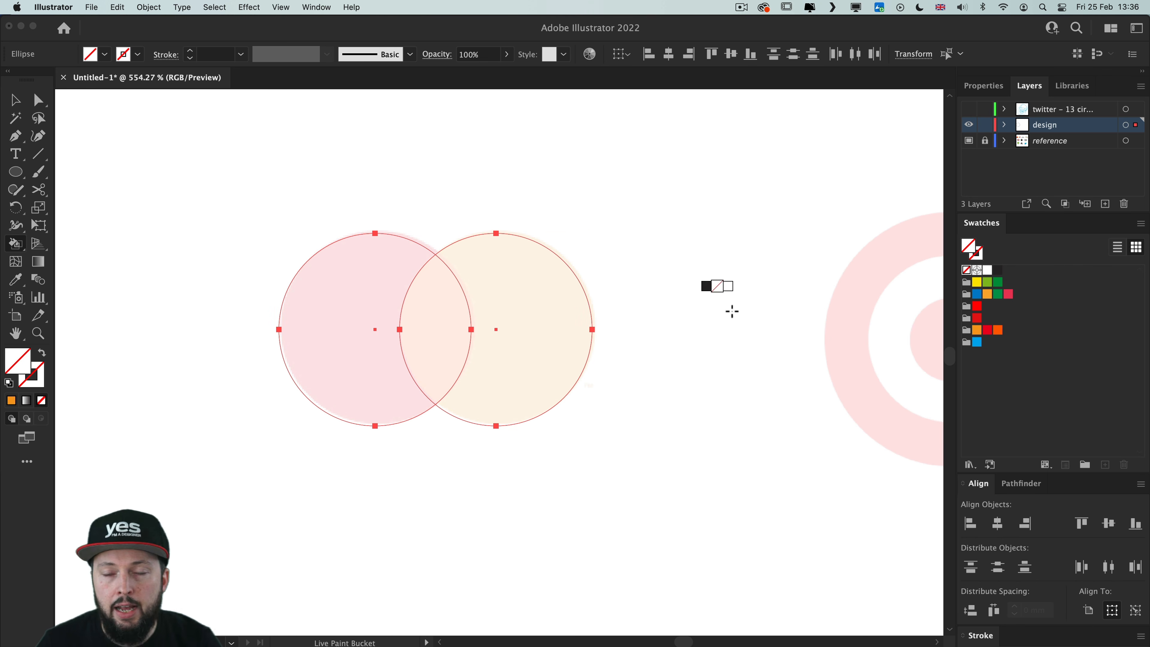
left_click(997, 330)
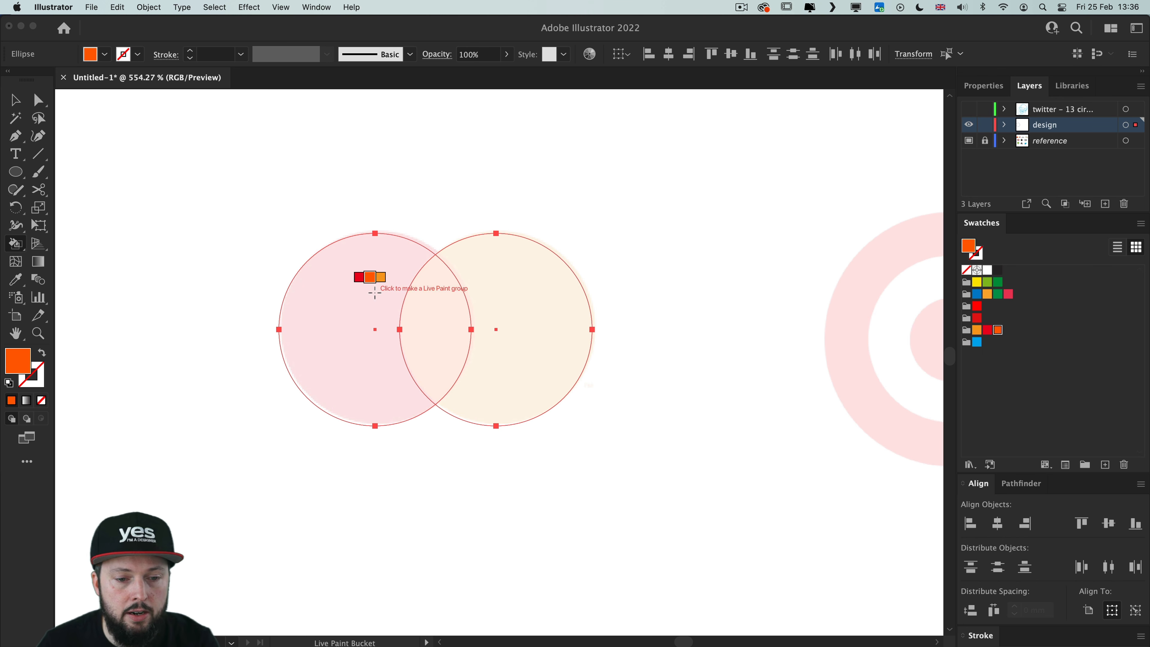
key("Left")
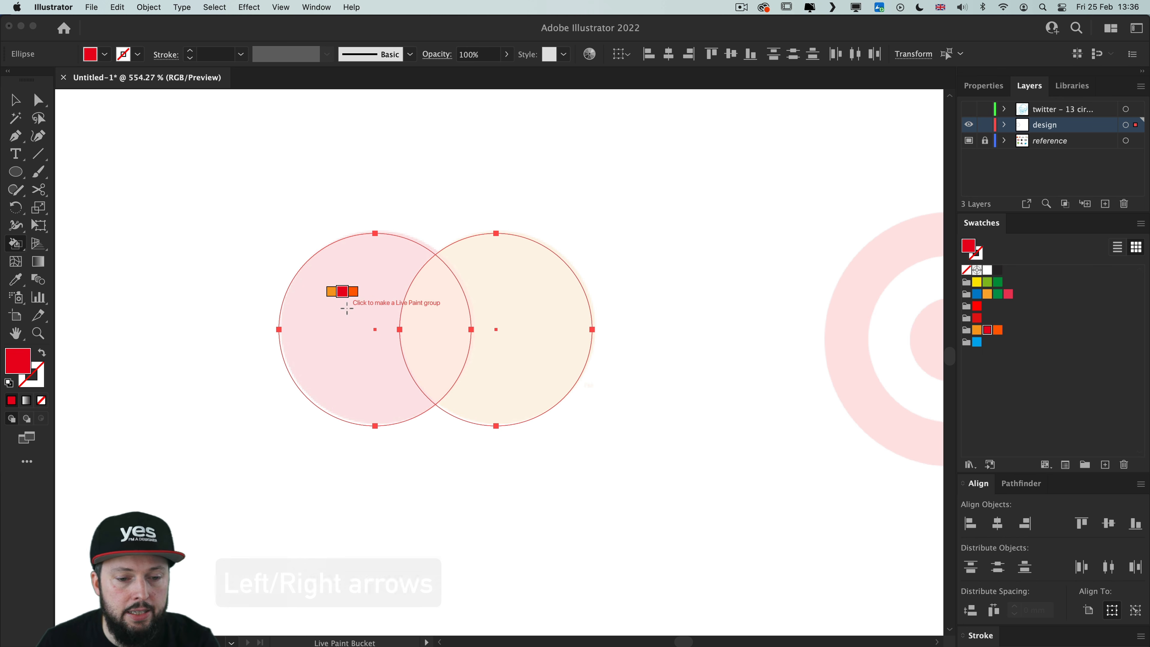
left_click(348, 331)
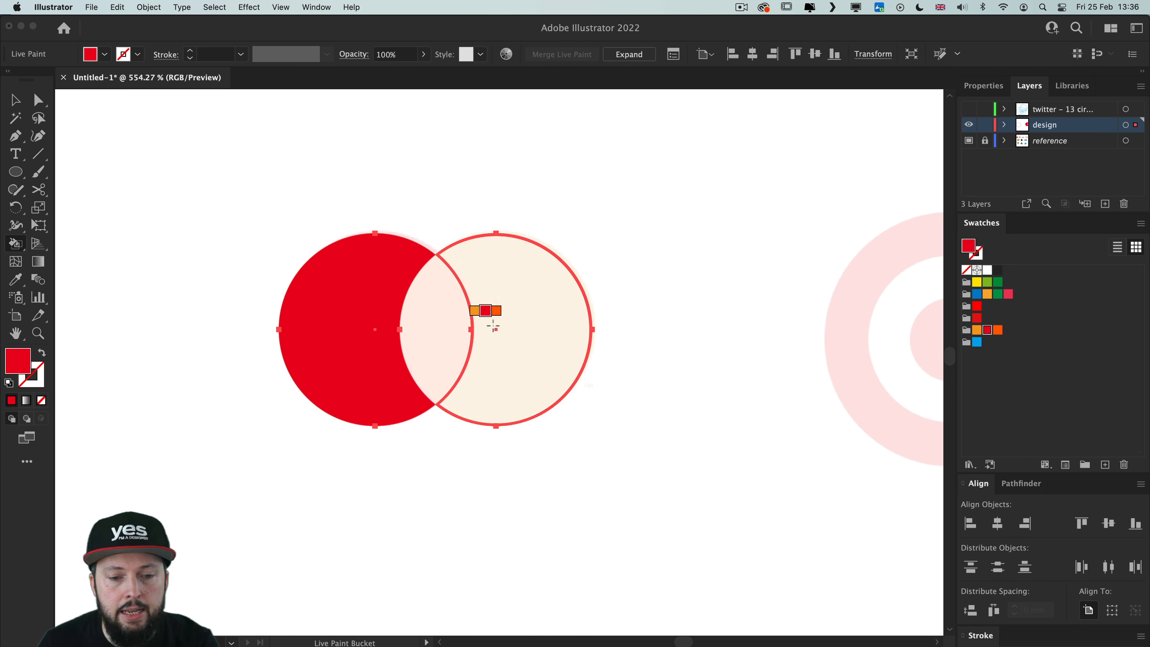
Step: Live-paint the right crescent of the Mastercard logo light orange and the overlap area dark orange
key("Left")
left_click(540, 331)
key("Right")
key("Right")
left_click(442, 331)
key("v")
left_click(682, 366)
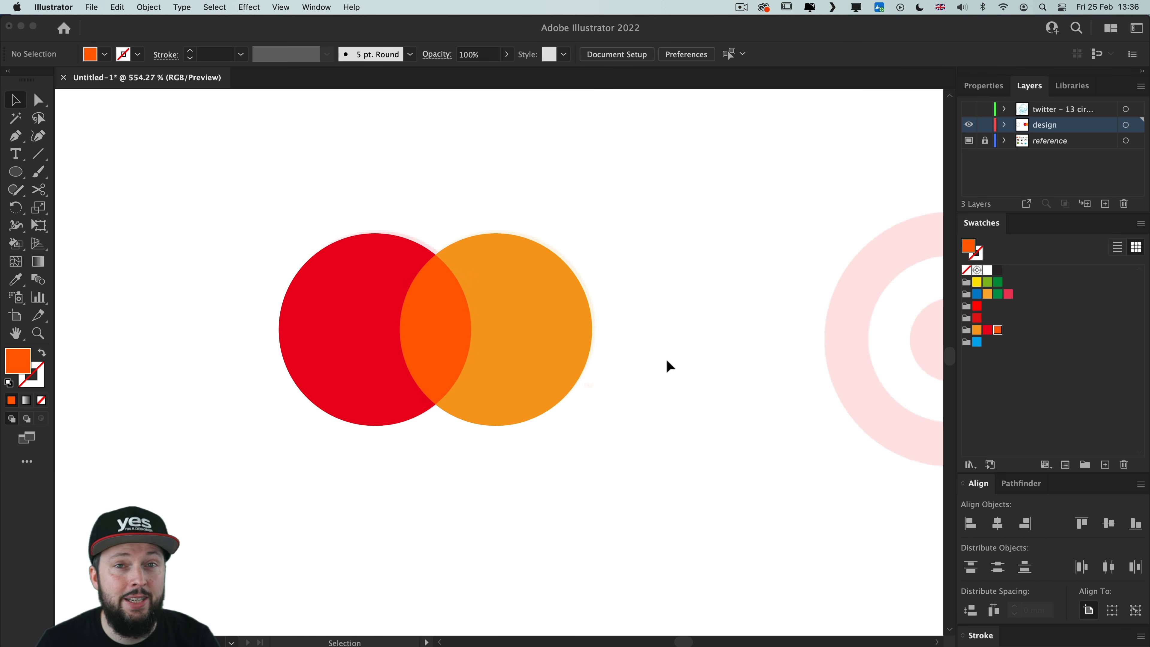
Step: Place a copy of the base circle on the Target reference and scale it to match the outer ring's edge
key("super+0")
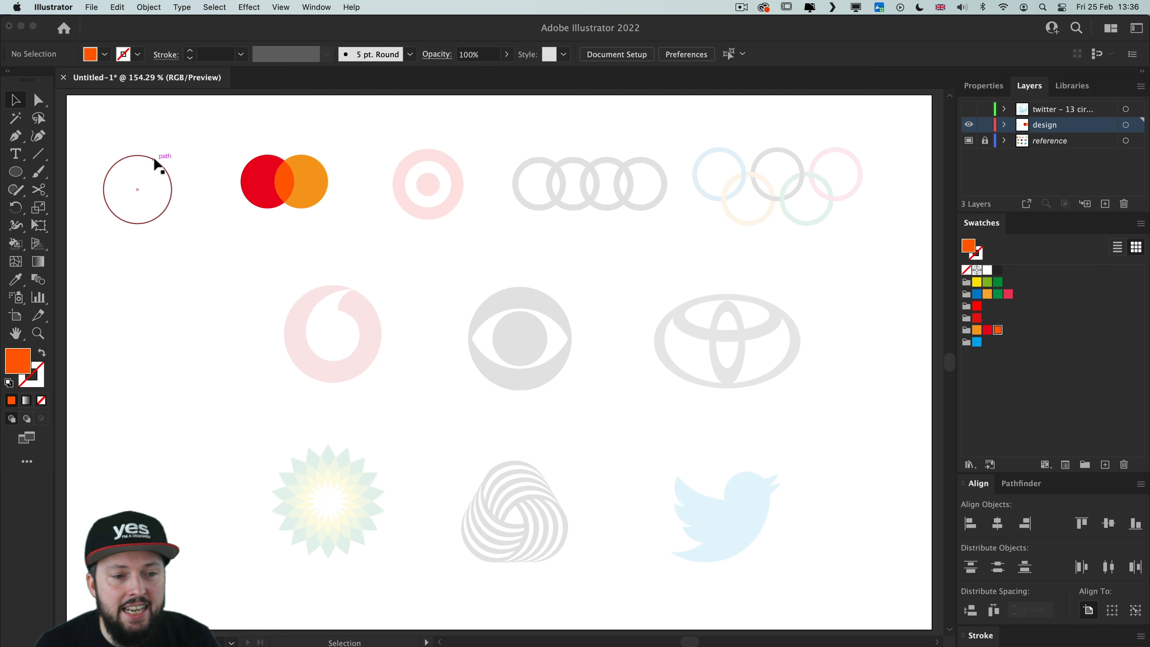
left_click_drag(156, 164, 434, 135)
scroll(434, 135, "up", 5)
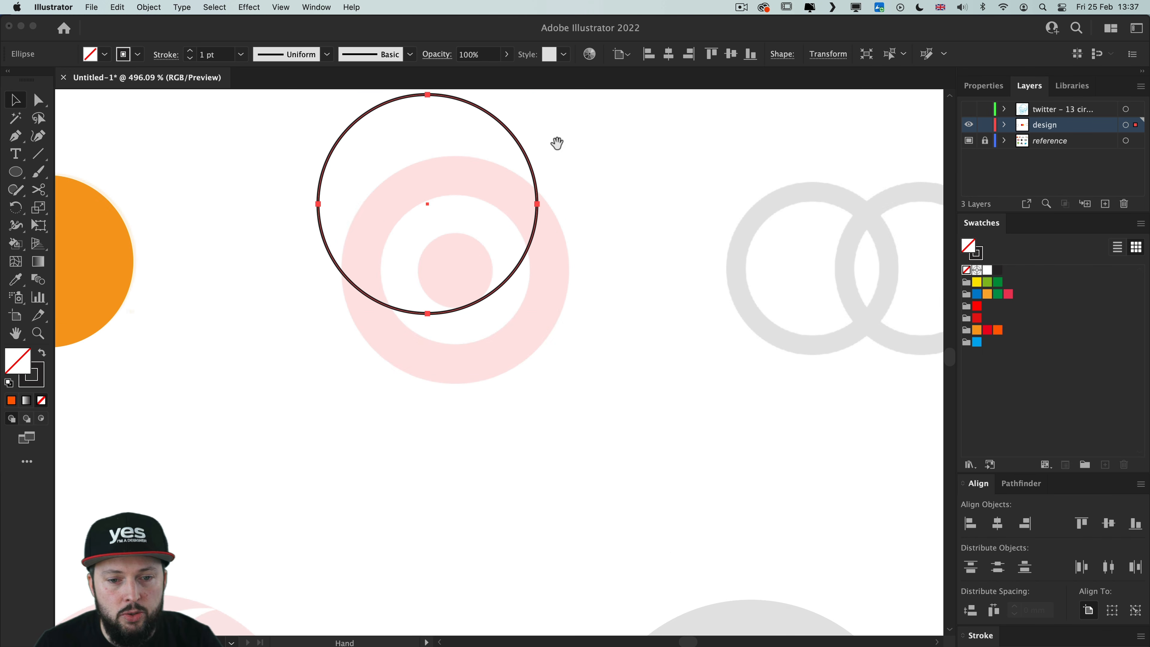
scroll(570, 213, "up", 1)
left_click_drag(534, 185, 580, 265)
mouse_move(593, 469)
left_mouse_down()
mouse_move(575, 452)
mouse_move(597, 469)
left_mouse_up()
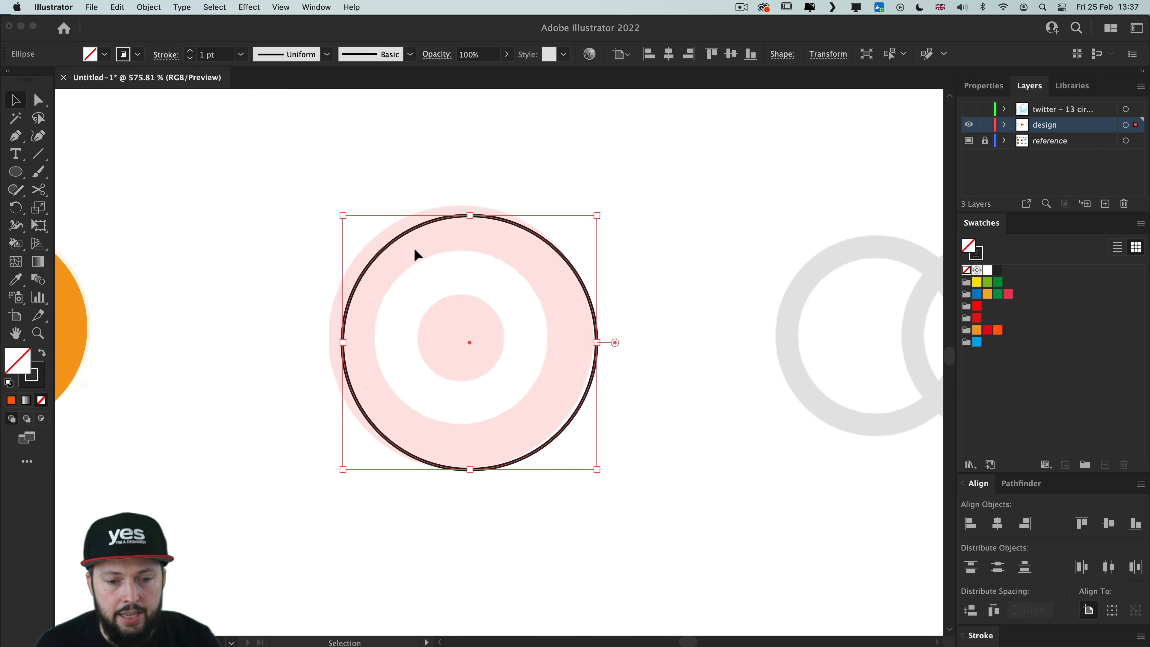
mouse_move(438, 219)
left_mouse_down()
mouse_move(421, 217)
mouse_move(429, 226)
mouse_move(420, 207)
left_mouse_up()
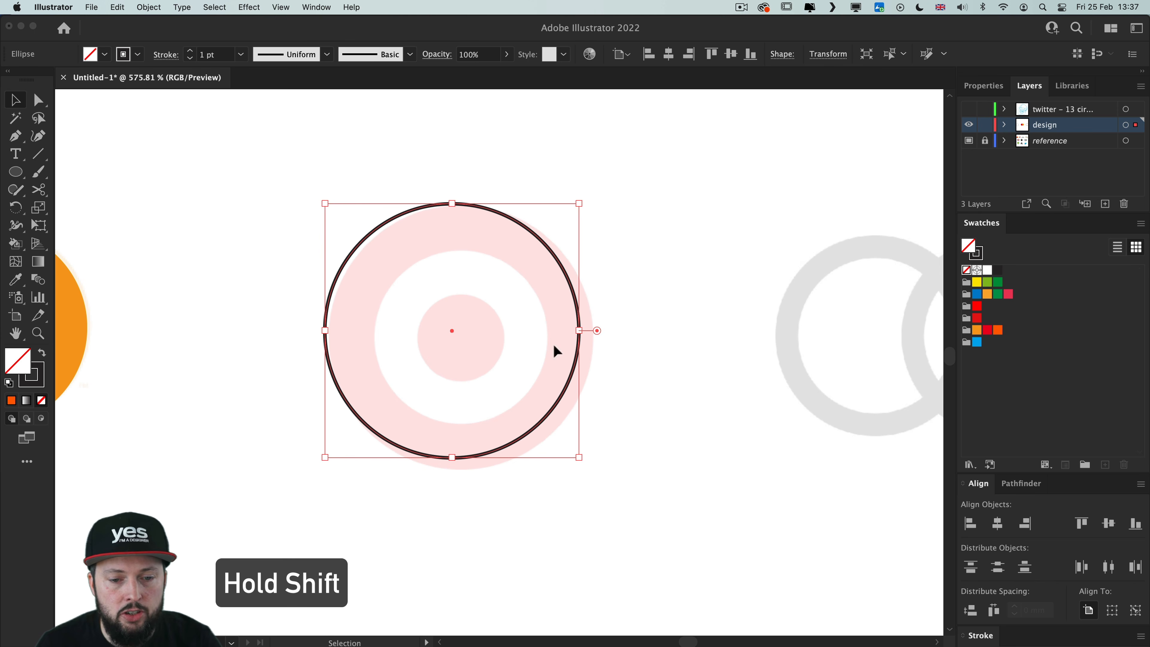
left_click_drag(549, 413, 554, 415)
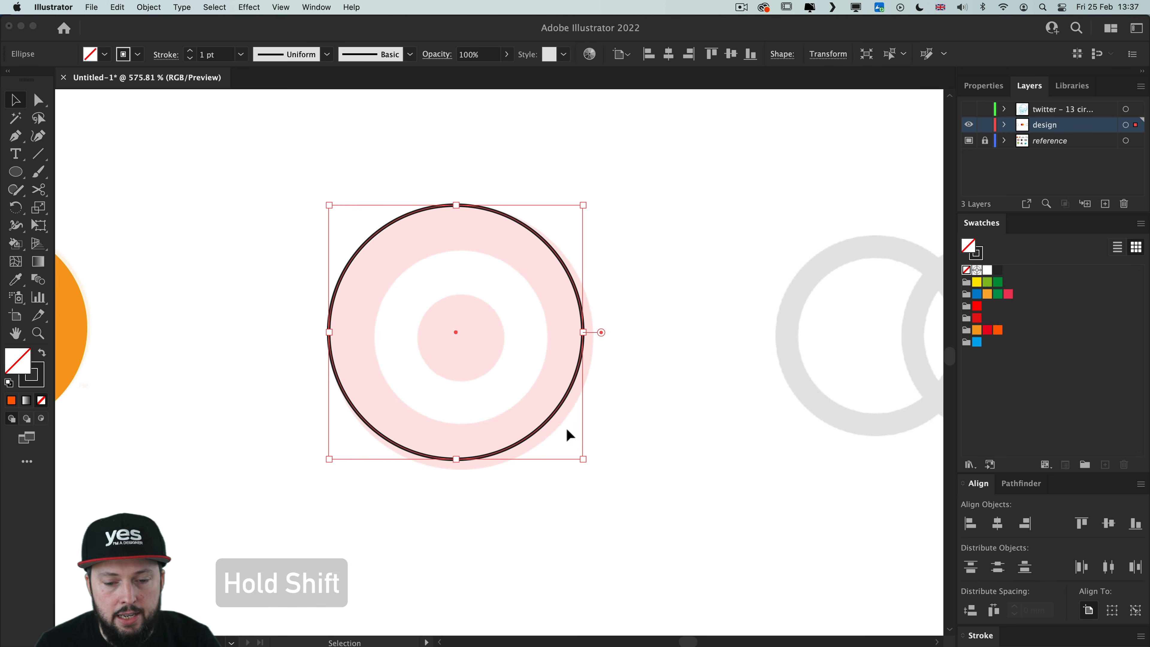
left_click_drag(584, 460, 608, 470)
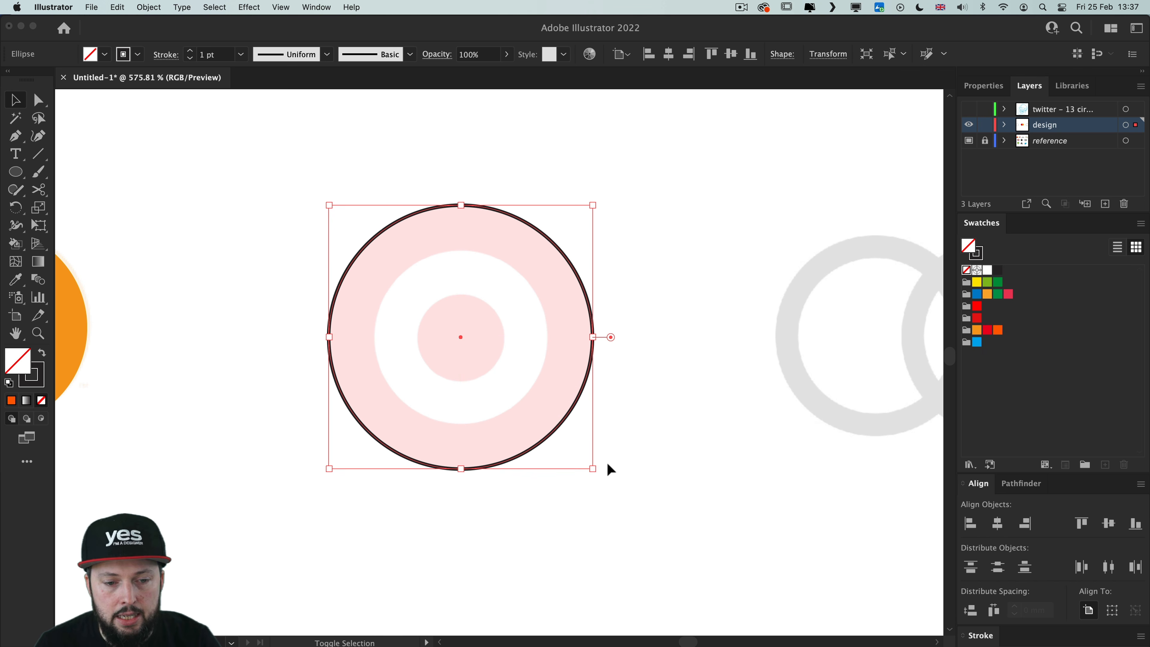
Step: Align the Target circle's stroke to the inside, set its weight to 13 pt and colour it bright red
left_click(167, 55)
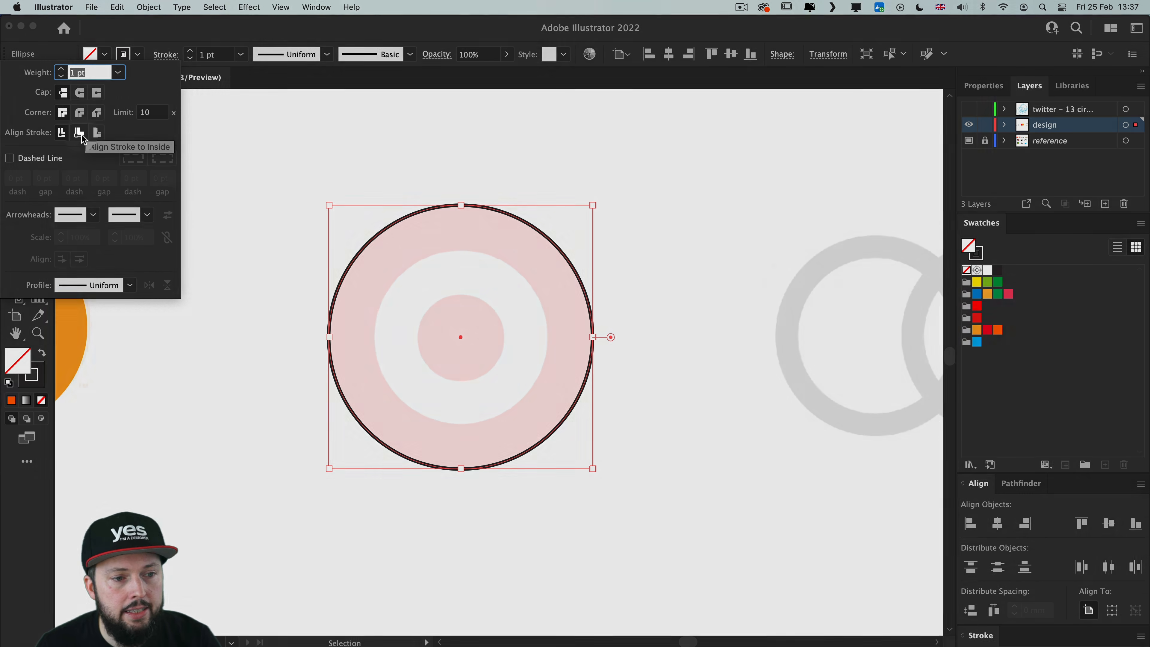
left_click(80, 132)
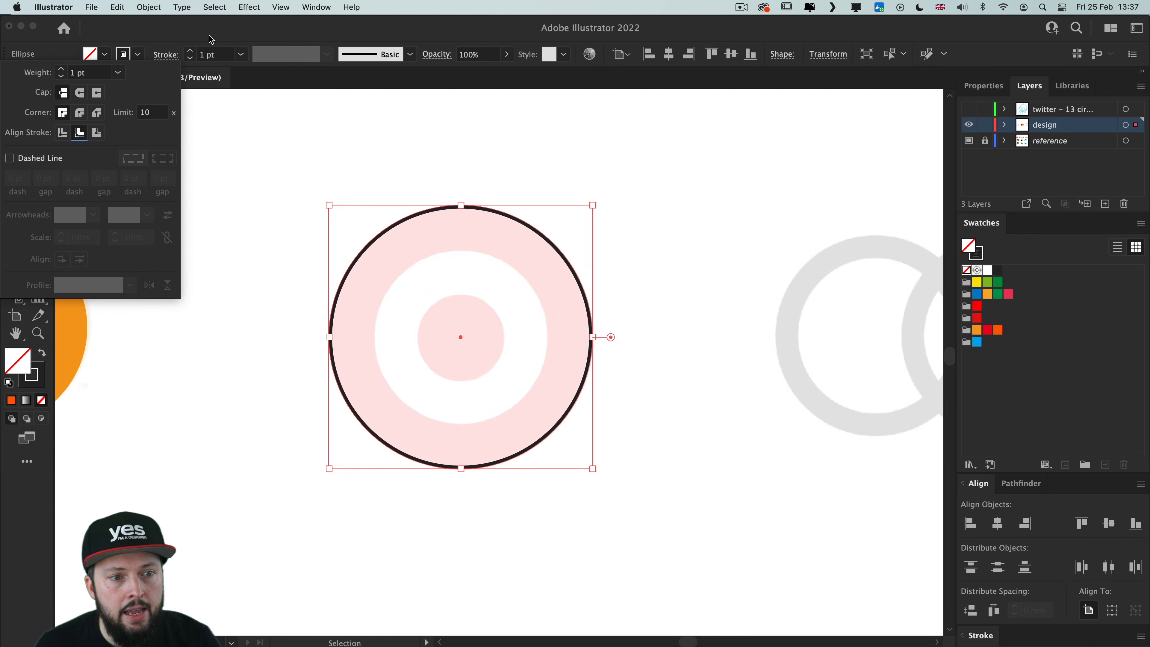
left_click(189, 49, "shift")
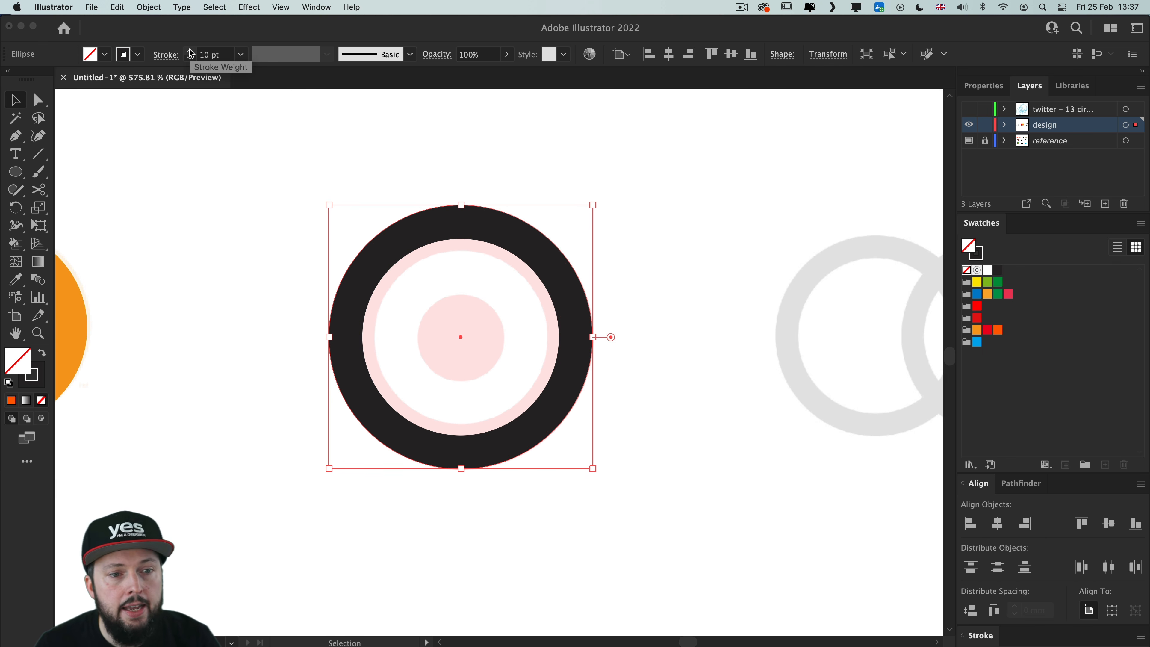
left_click(189, 50)
left_click(189, 50)
left_click(189, 50)
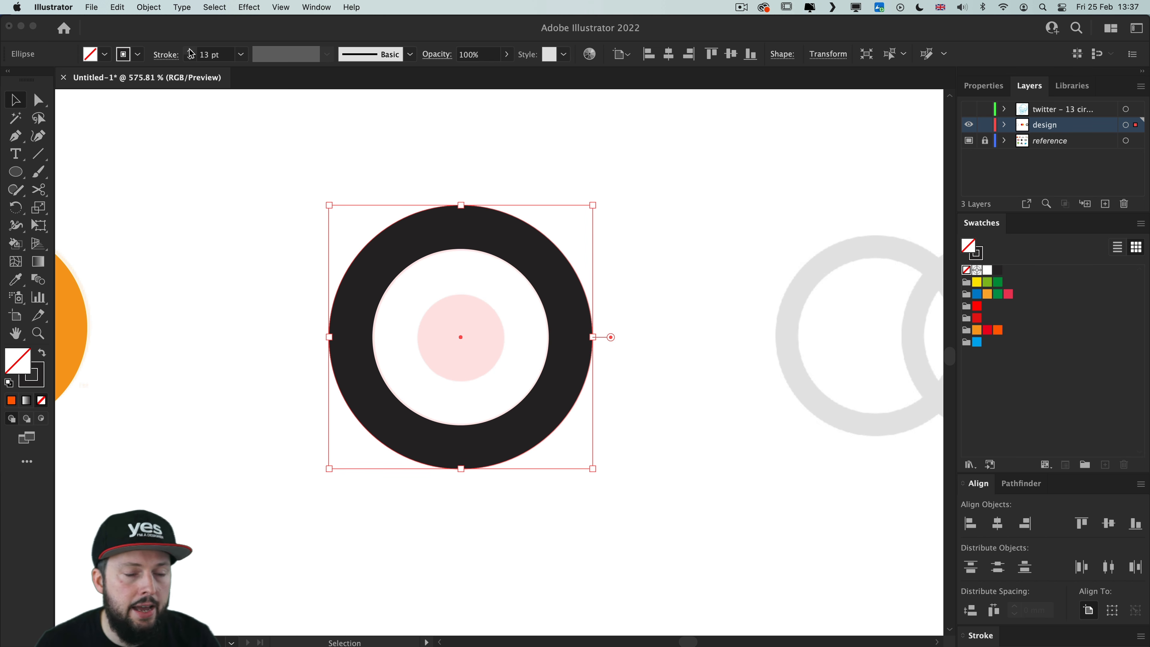
left_click(977, 254)
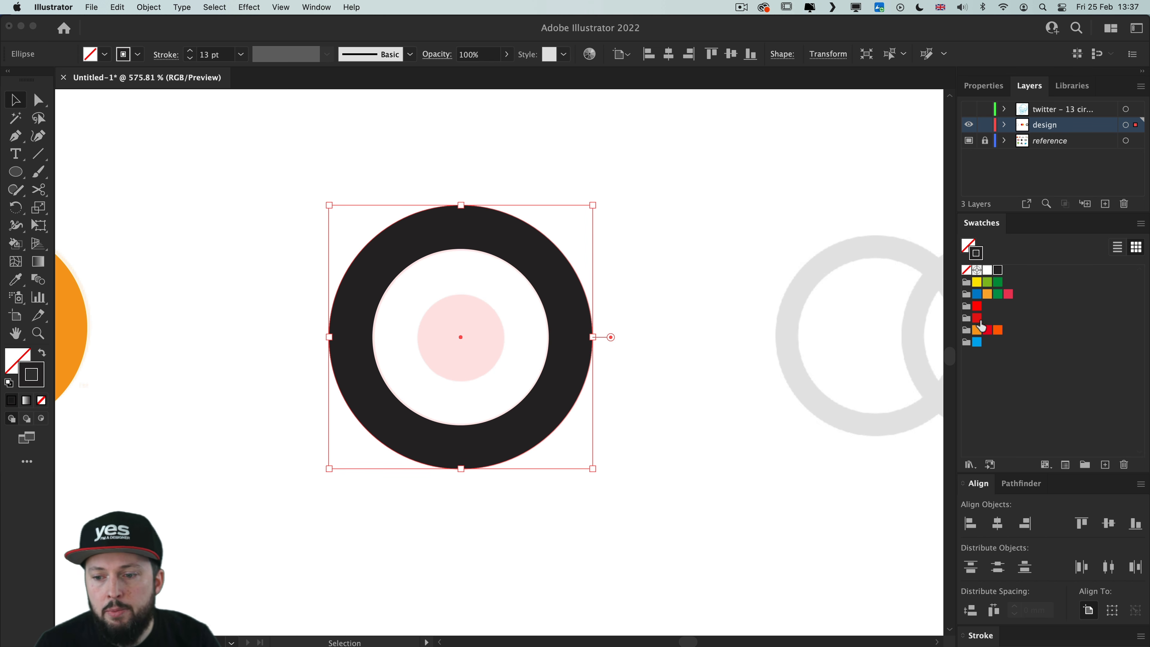
left_click(977, 307)
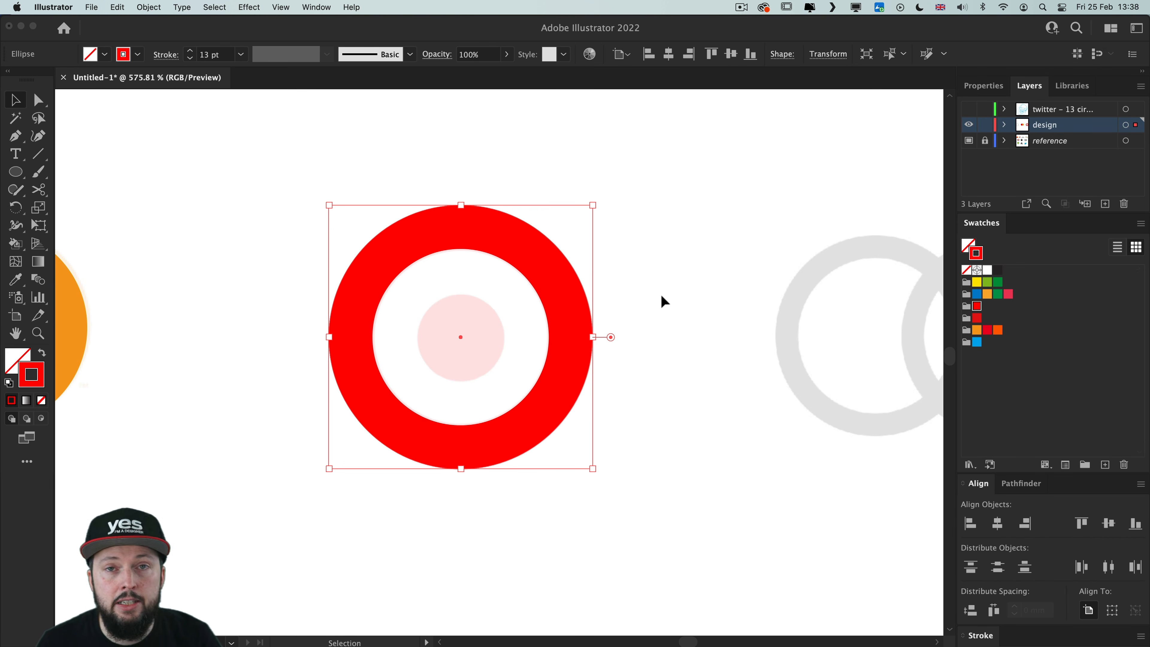
Step: Paste a copy of the ring in front, swap its stroke to a fill and scale it down to the Target centre dot
key("super+c")
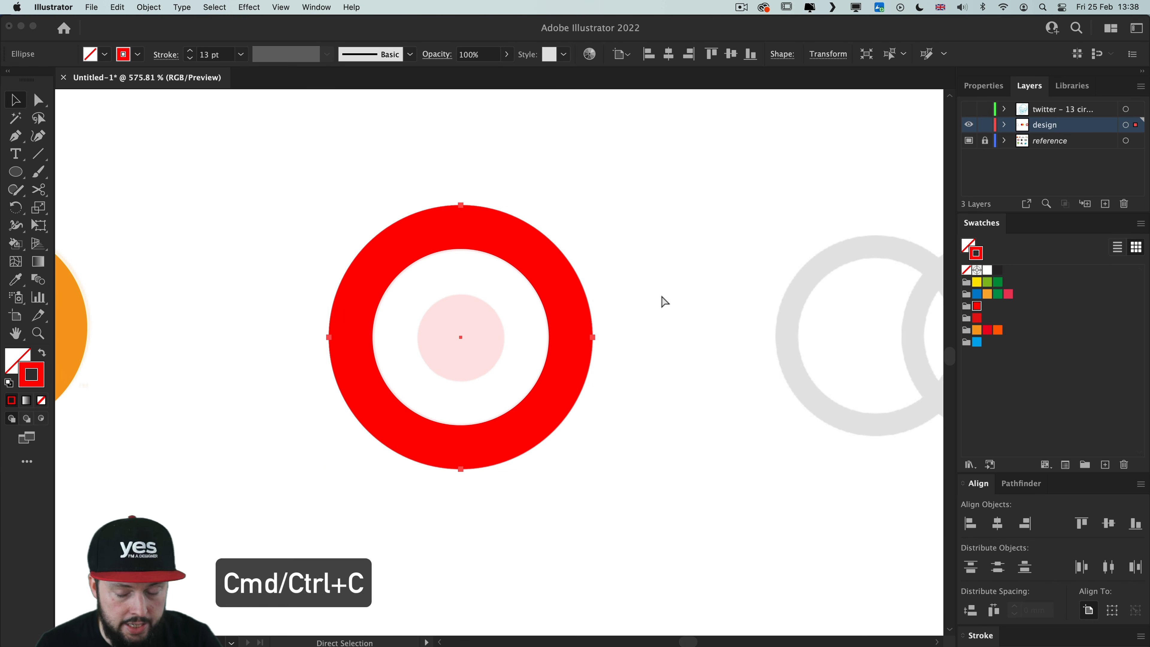
key("super+f")
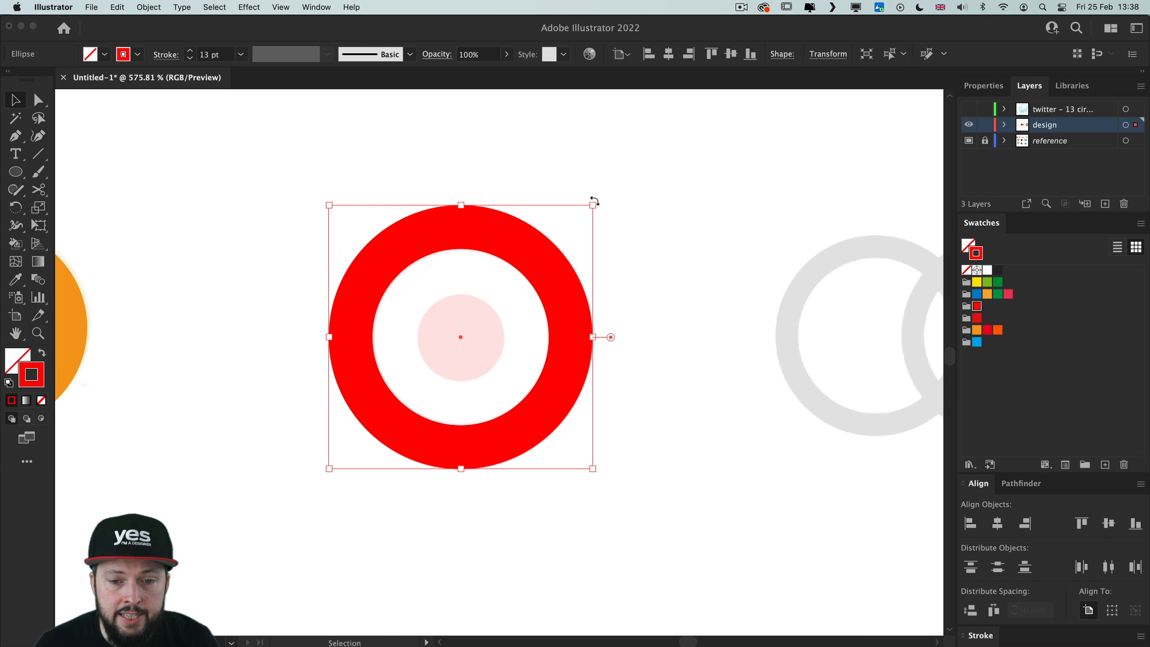
left_click_drag(592, 205, 518, 274)
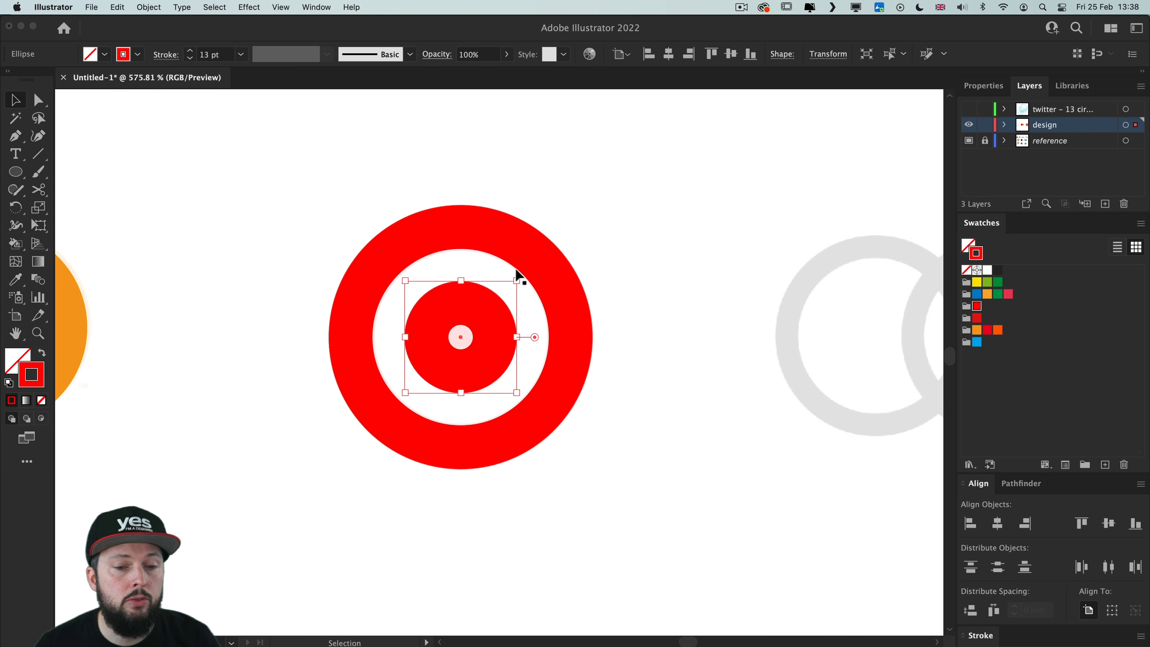
key("shift+x")
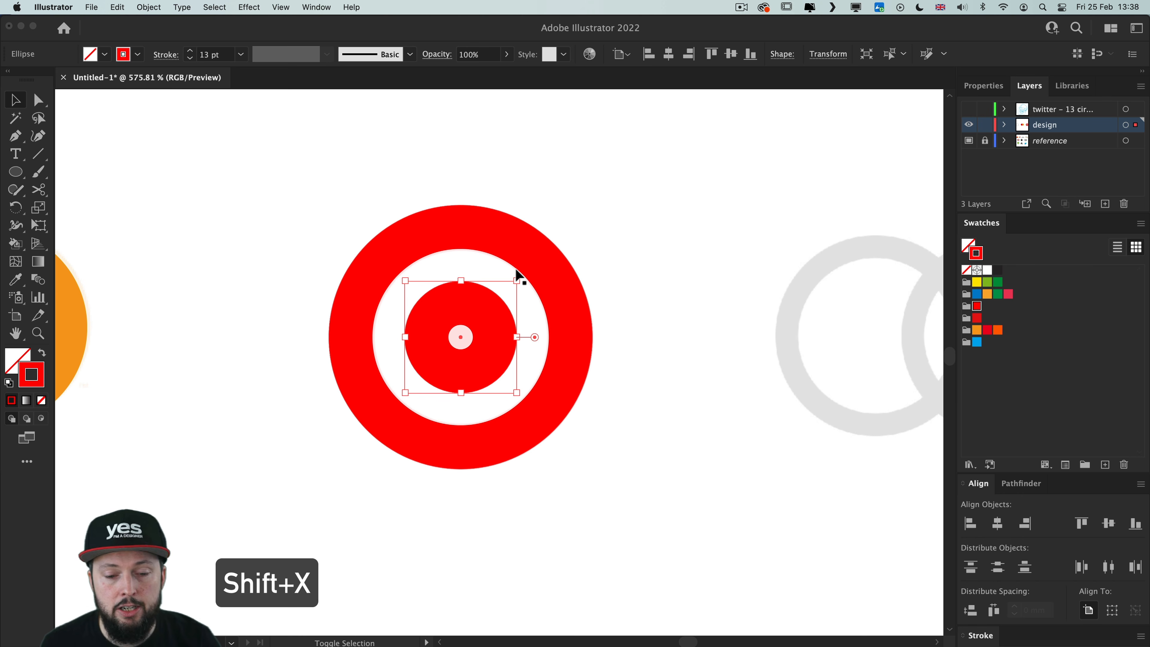
left_click_drag(516, 280, 503, 294)
left_click(708, 198)
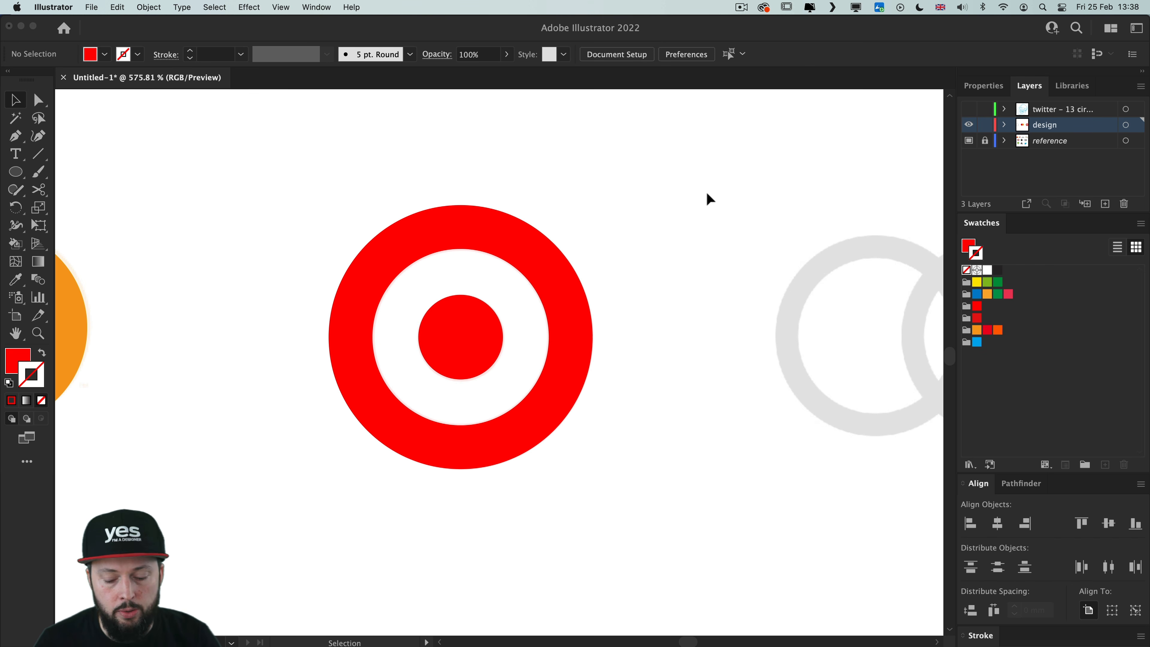
Step: Group the Target logo's outer ring and centre dot
key("super+0")
left_click_drag(403, 138, 463, 237)
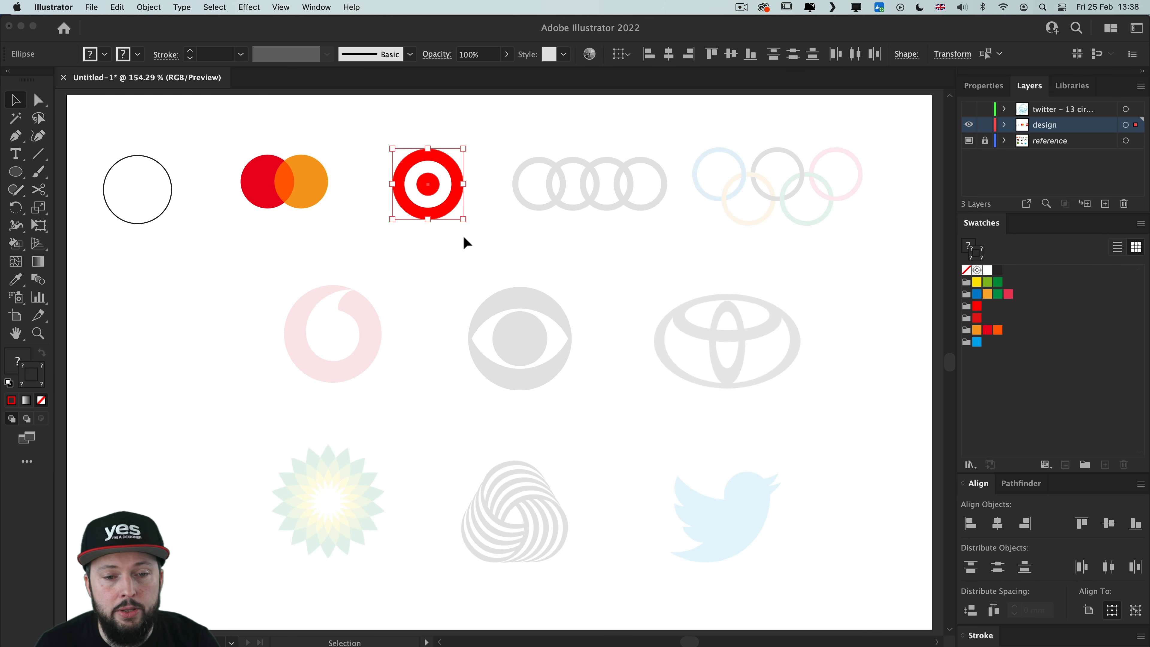
key("a")
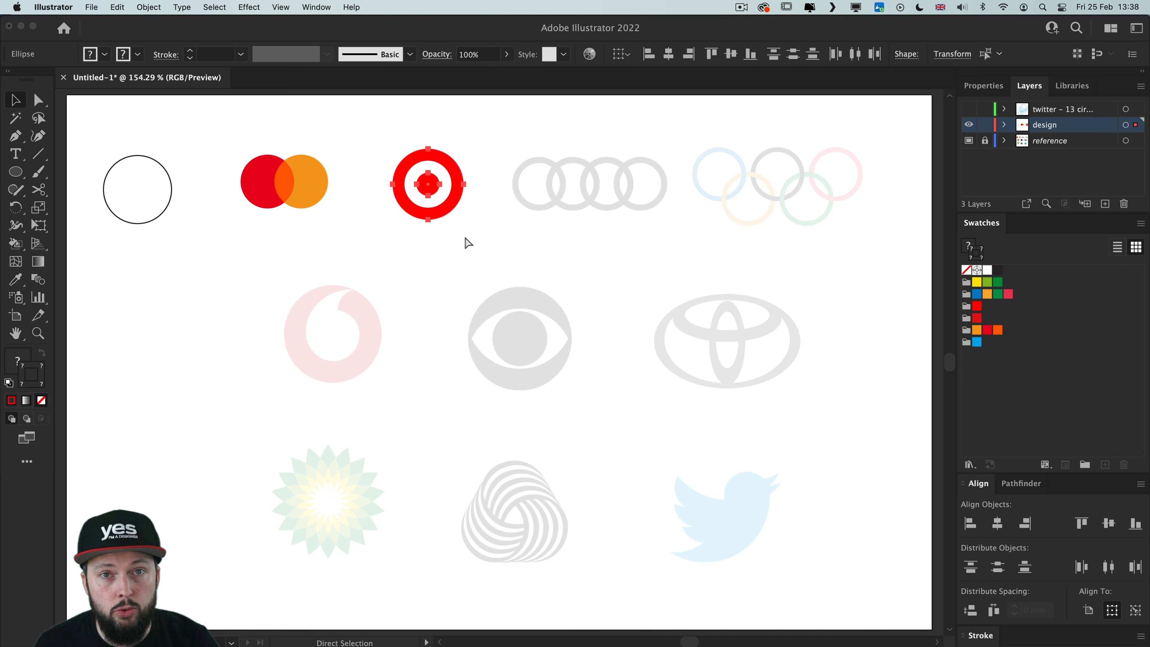
key("super+g")
key("v")
Step: Try moving the Mastercard Live Paint group slightly downward and undo the move
left_click(311, 183)
key("super+alt+x")
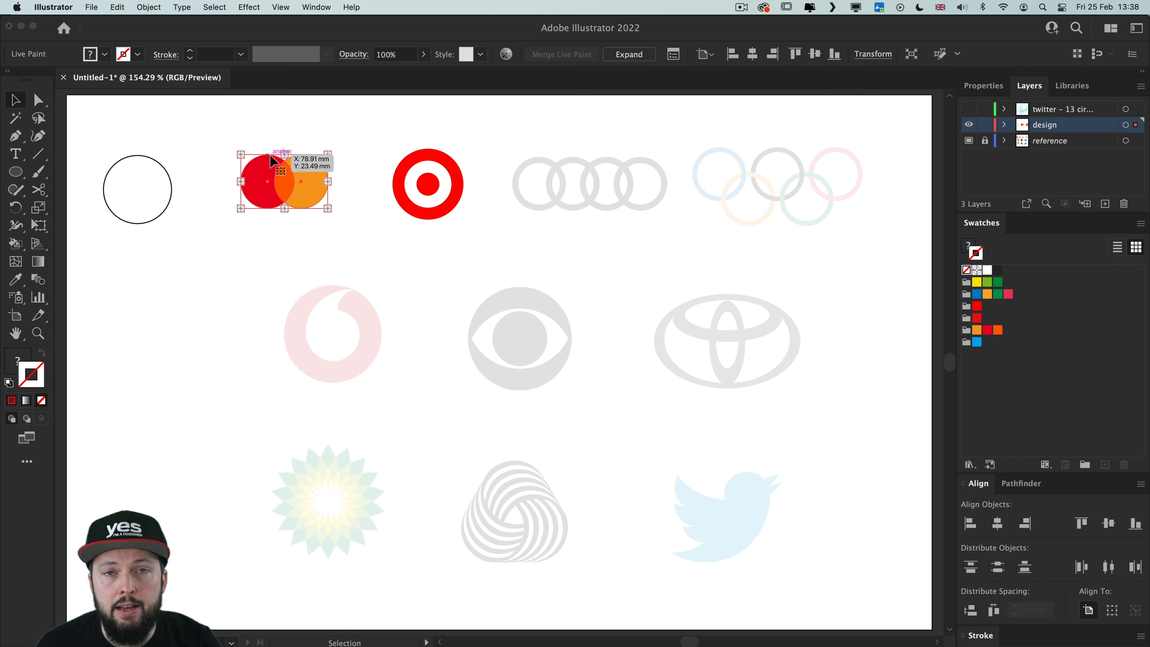
left_click_drag(299, 192, 302, 218)
key("super+z")
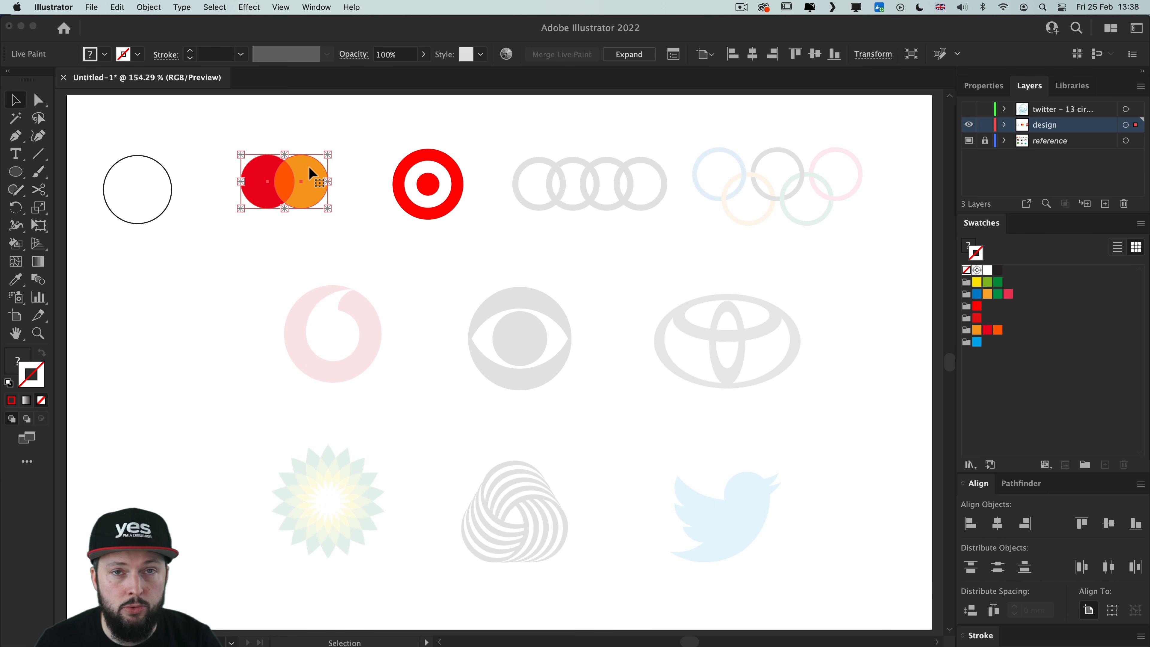
Step: Place a copy of the base circle over the first ring of the Audi reference
left_click(129, 157)
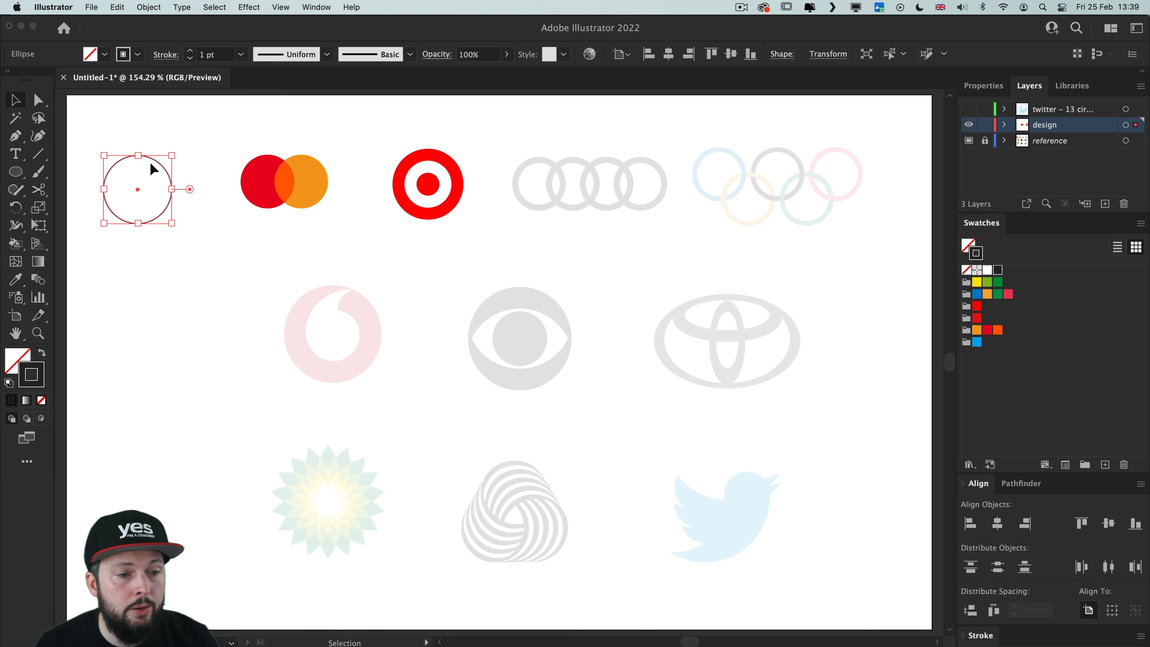
left_click_drag(149, 164, 661, 157)
left_click_drag(632, 117, 548, 157)
Step: Set the Audi circle's stroke to 6 pt, and position and scale it to match the first reference ring
left_click(190, 51)
left_click(189, 51)
left_click(190, 50)
left_click(189, 50)
left_click_drag(526, 213, 525, 173)
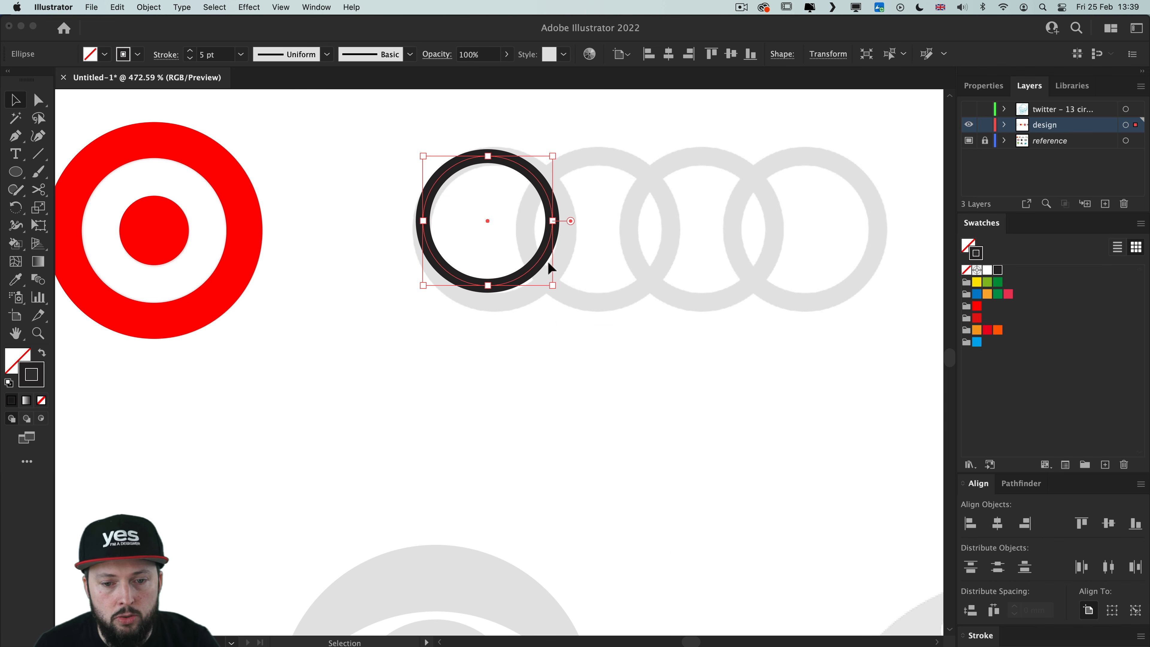
left_click_drag(557, 290, 576, 302)
left_click(189, 51)
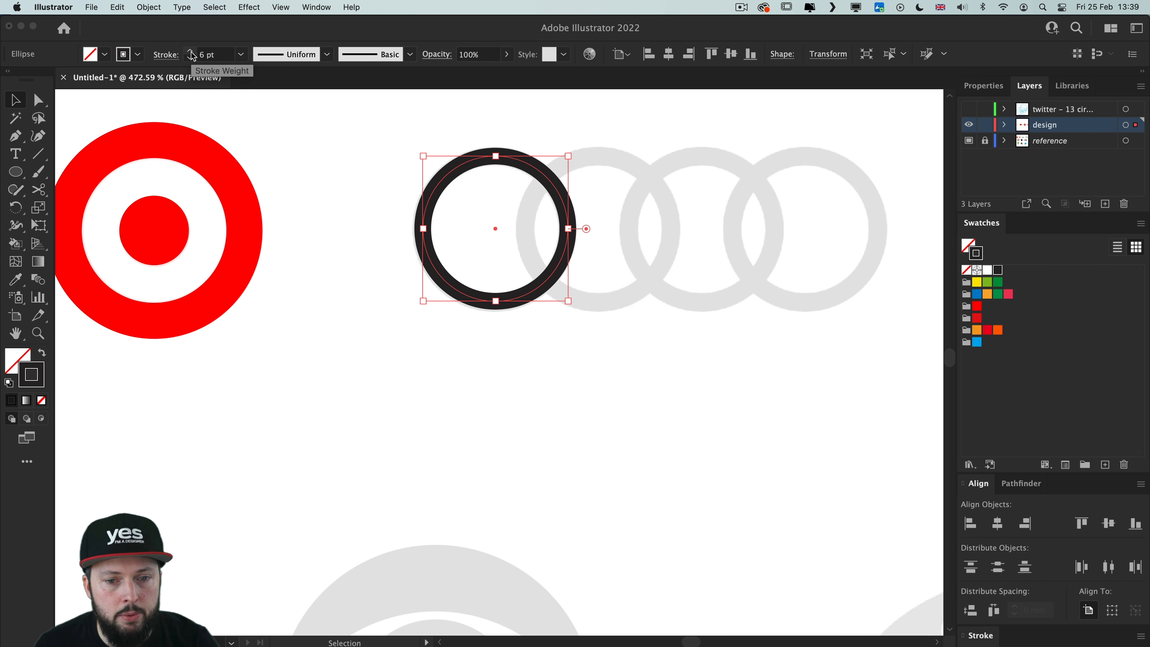
left_click(765, 241)
Step: Copy the Audi ring onto the second ring's position and repeat the copy twice to make four interlocking rings
scroll(769, 201, "right", 5)
left_click(428, 170)
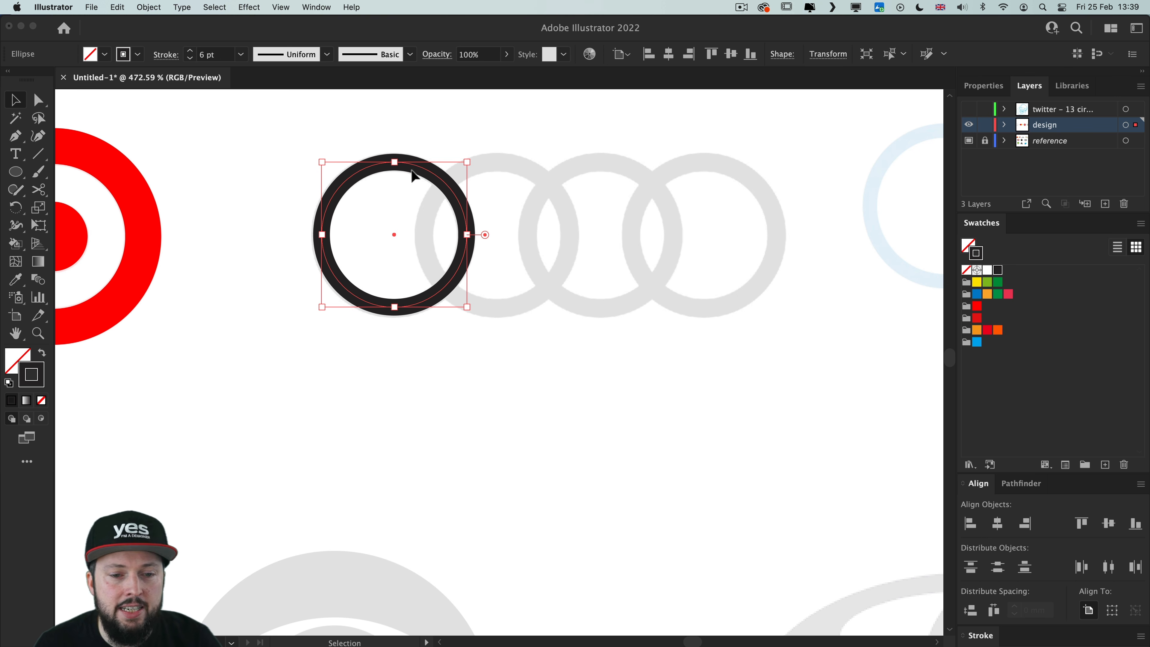
left_click_drag(413, 174, 518, 178)
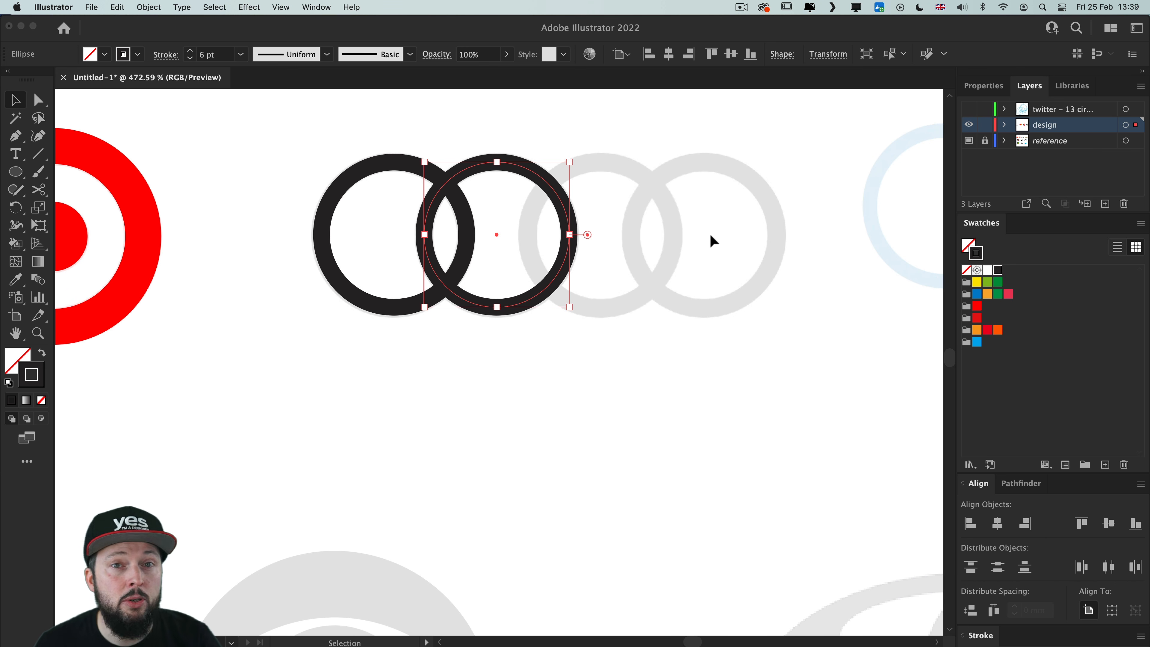
key("super+d")
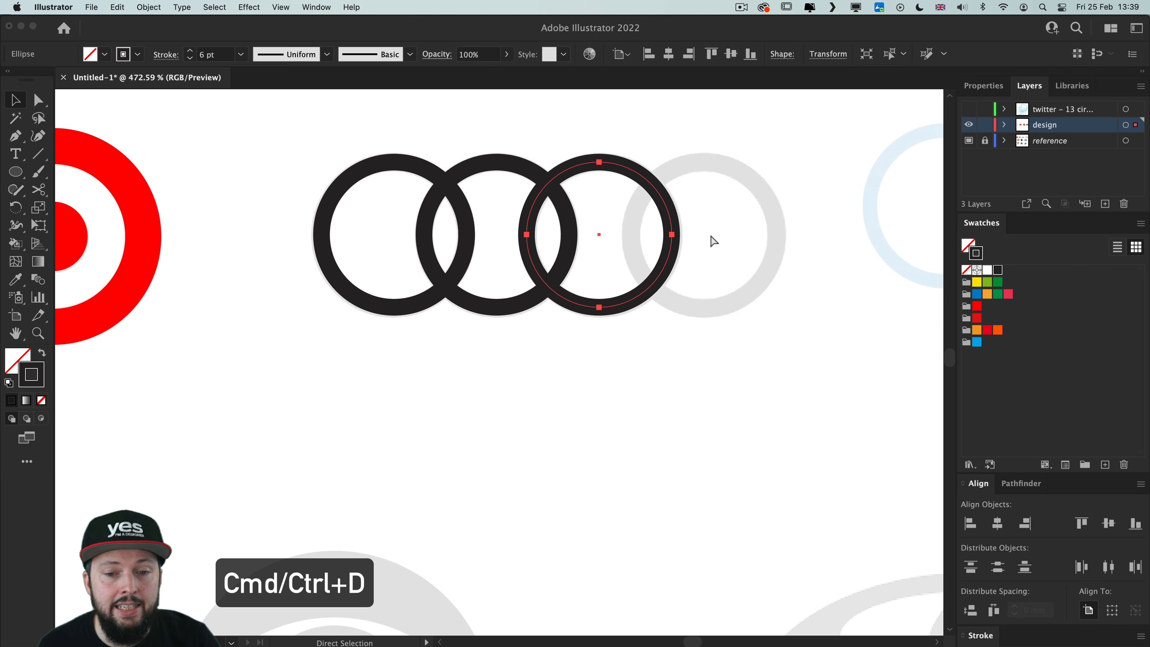
key("super+d")
Step: Group the four Audi rings and clear the selection
left_click_drag(786, 372, 316, 187)
key("super+g")
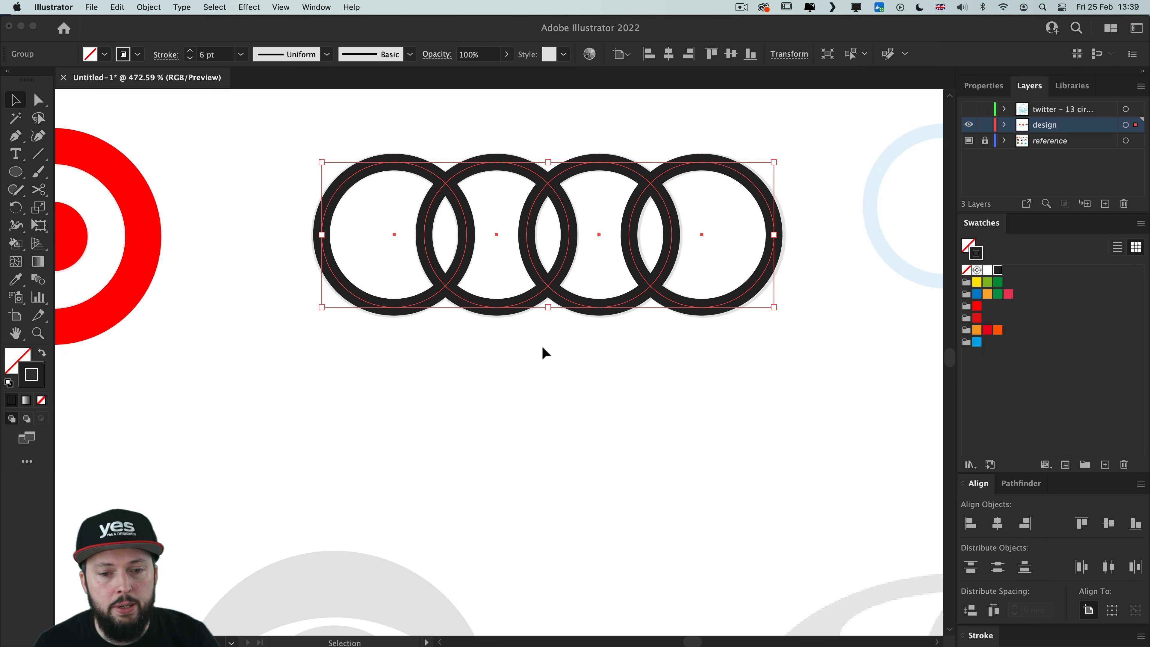
key("super+0")
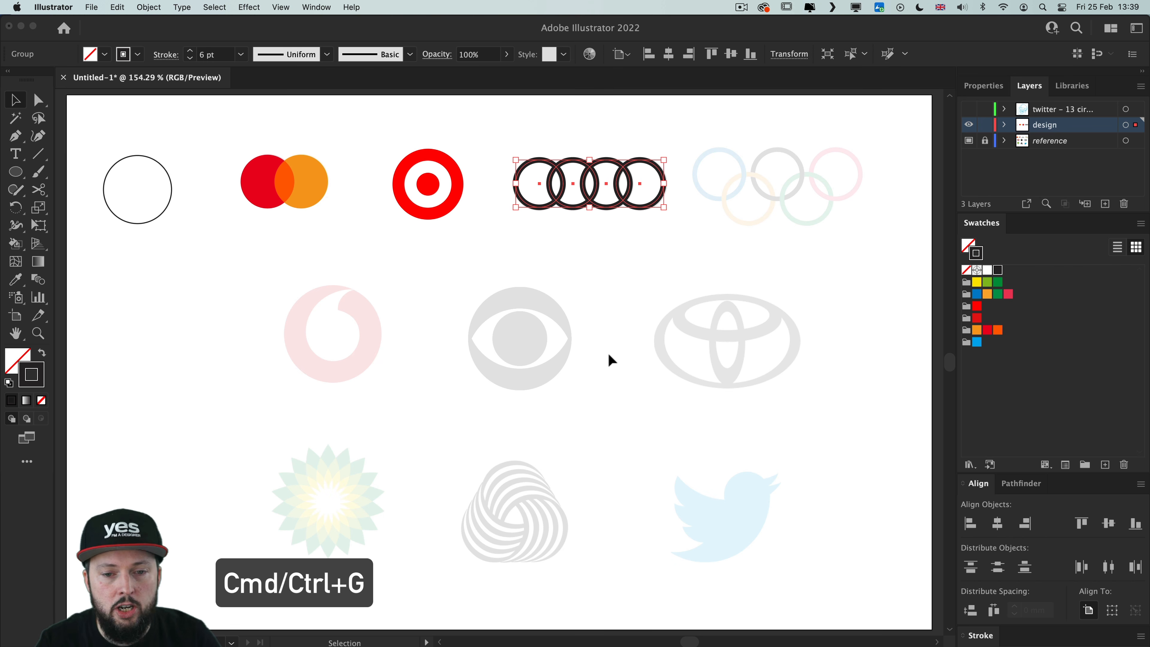
left_click(610, 250)
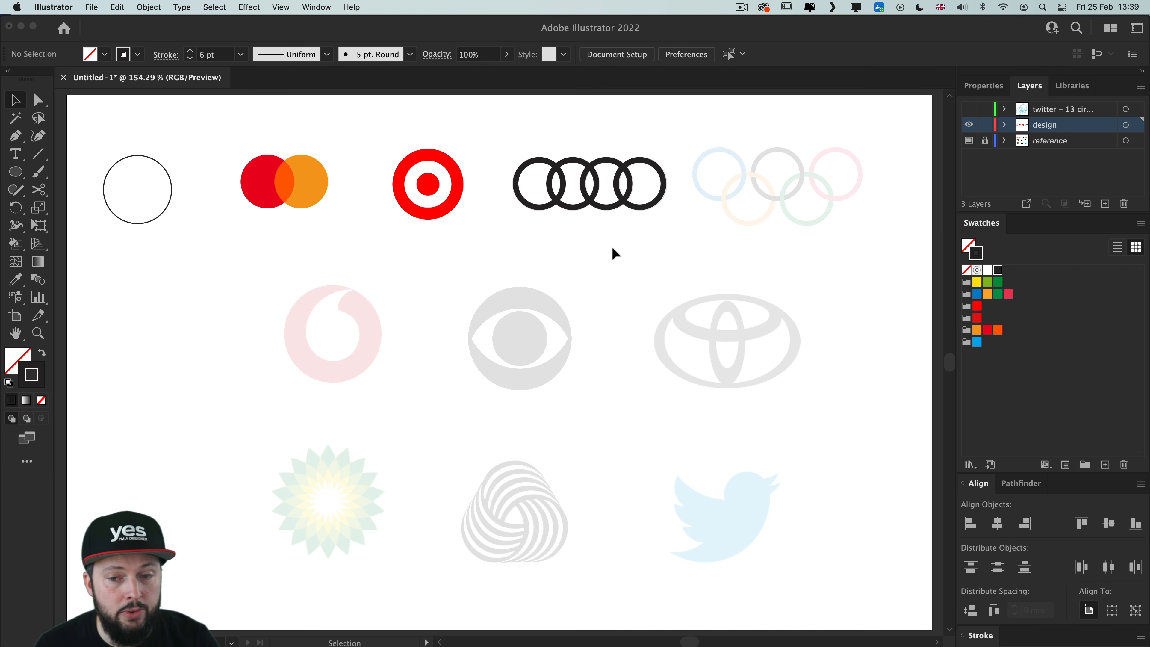
Step: Place a copy of the base circle over the blue ring of the Olympic reference and scale it down to fit
left_click_drag(154, 165, 1008, 168)
left_click_drag(810, 187, 624, 282)
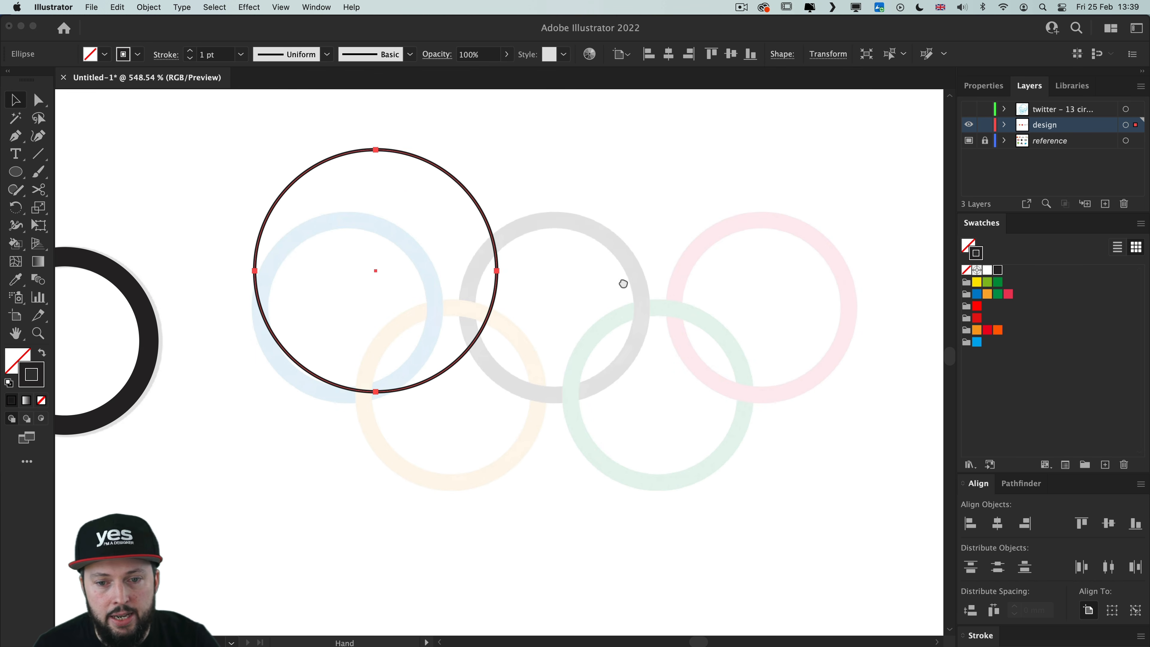
left_click_drag(445, 189, 432, 250)
left_click_drag(485, 453, 424, 378)
Step: Raise the Olympic circle's stroke to 4 pt and adjust its position and size over the blue reference ring
left_click(191, 51)
left_click(190, 52)
left_click_drag(352, 215, 369, 231)
left_click_drag(428, 390, 439, 402)
left_click_drag(317, 233, 321, 227)
left_click_drag(437, 394, 439, 395)
left_click_drag(305, 226, 304, 240)
left_click(189, 50)
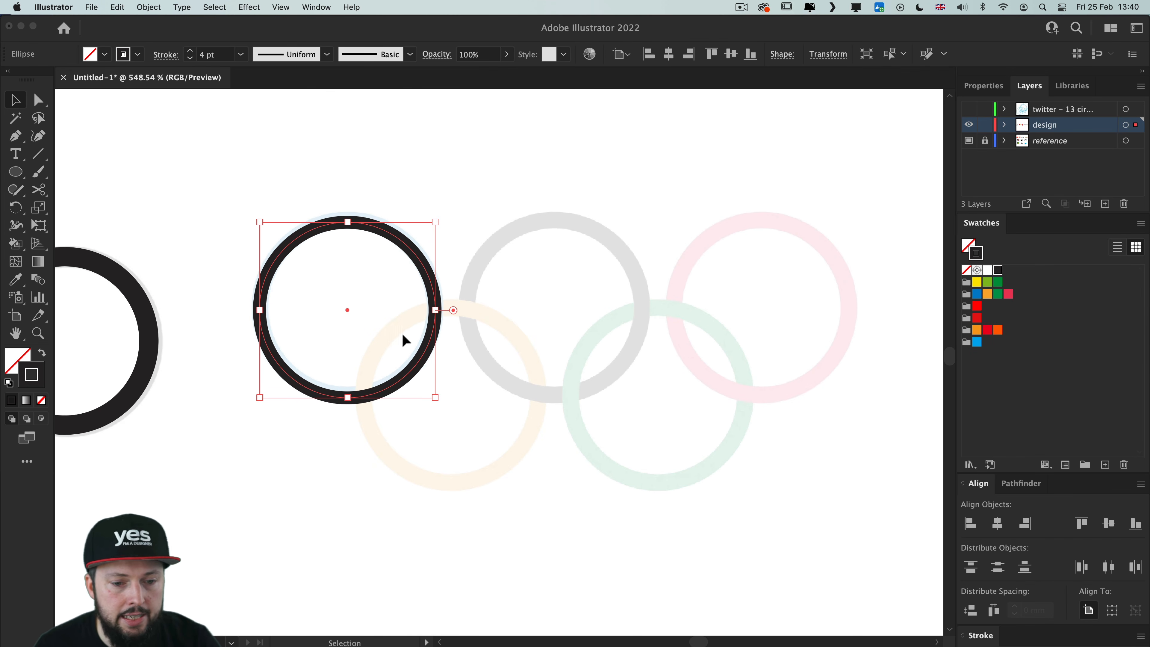
Step: Scale the Olympic circle down slightly, set its stroke to 5 pt and shift it into place
left_click_drag(435, 398, 431, 393)
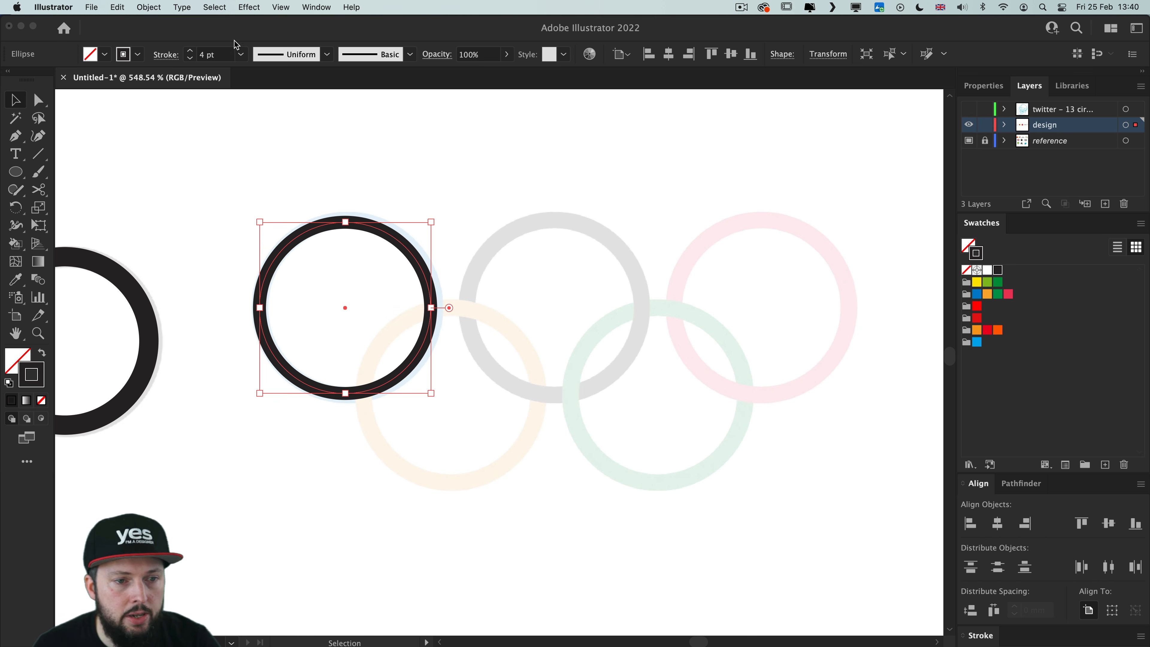
left_click(190, 51)
mouse_move(393, 243)
left_mouse_down()
mouse_move(391, 227)
mouse_move(386, 234)
left_mouse_up()
left_click(382, 143)
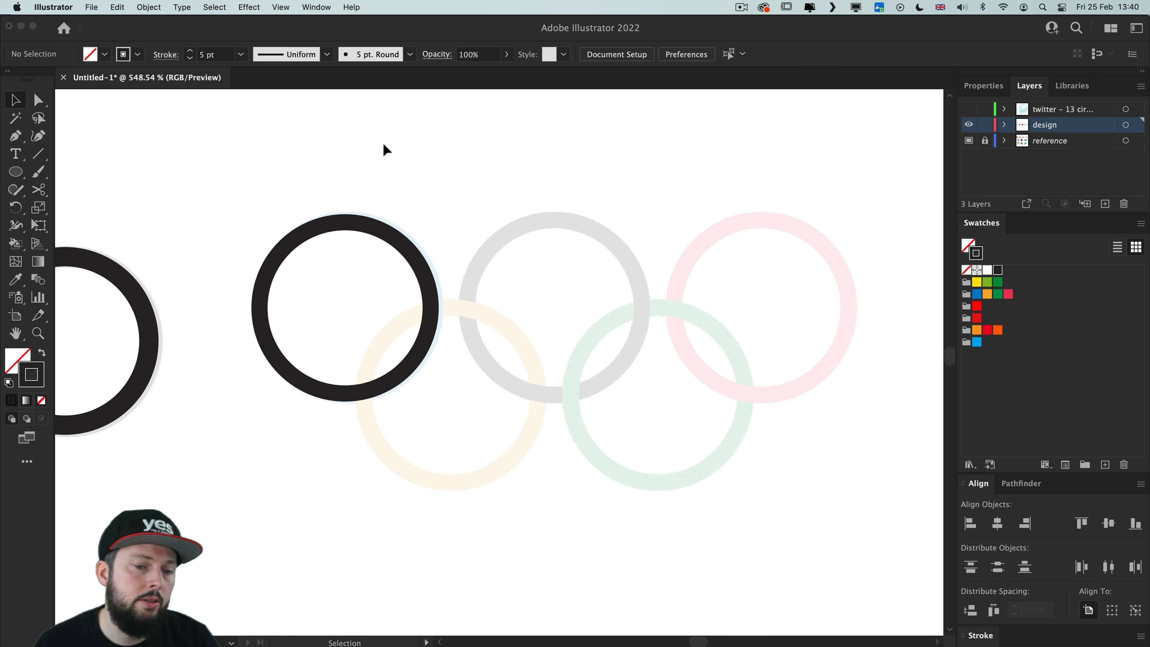
Step: Nudge and slightly enlarge the circle until it matches the blue reference ring
left_click(388, 234)
key("Up")
key("Right")
left_click_drag(433, 390, 438, 393)
key("Left")
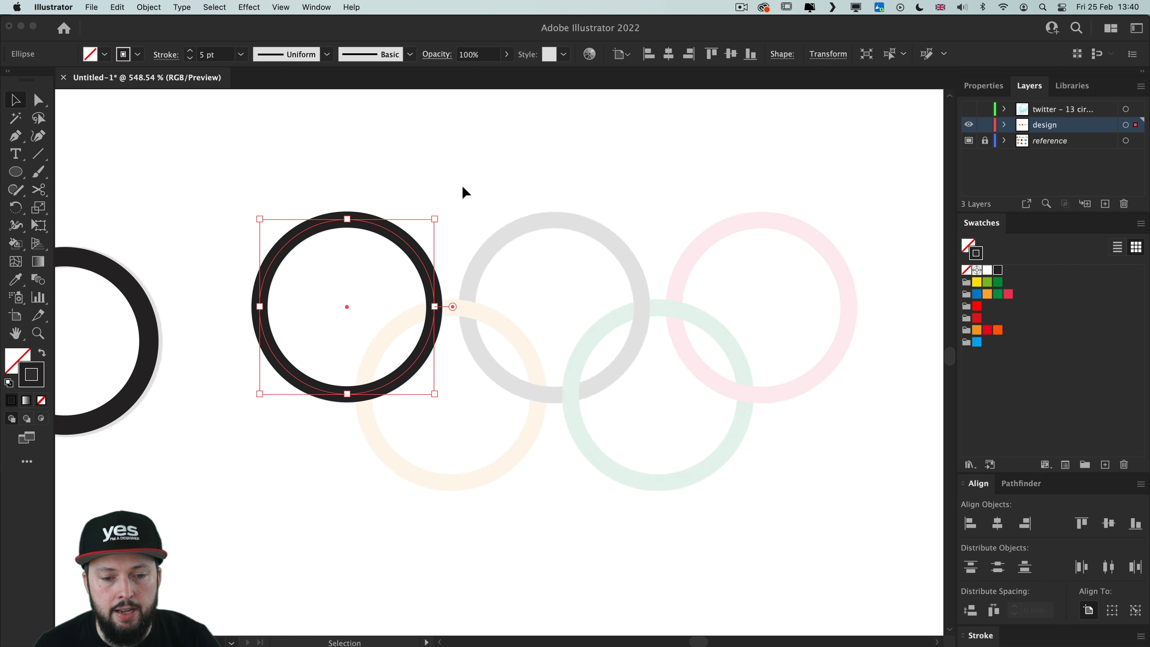
left_click(411, 185)
Step: Copy the ring onto the middle Olympic position and repeat the copy for the upper-right ring
left_click(362, 226)
left_click_drag(380, 224, 585, 245)
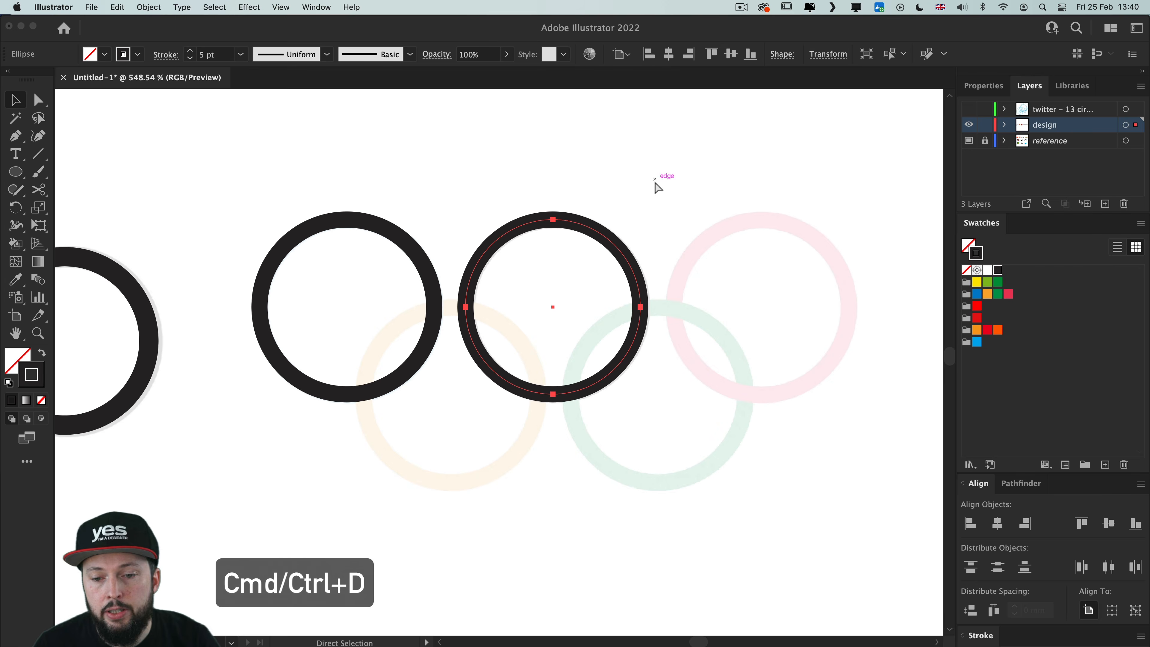
key("super+d")
left_click(634, 148)
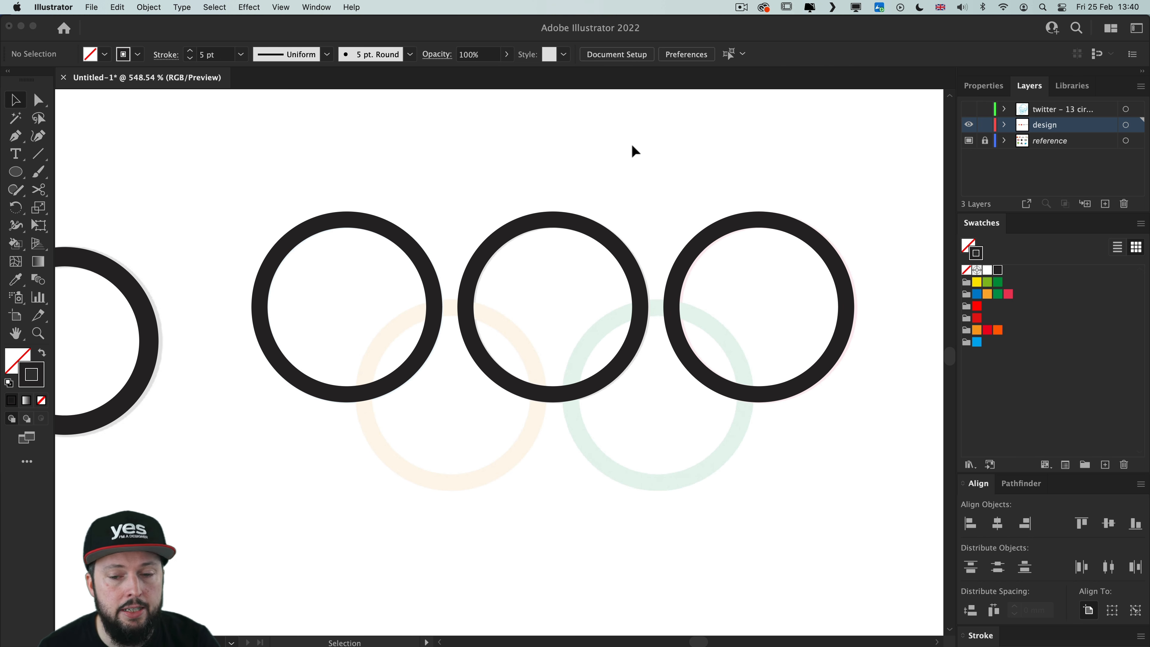
Step: Copy the first two upper rings down onto the two lower positions of the Olympic reference
left_click_drag(584, 162, 303, 323)
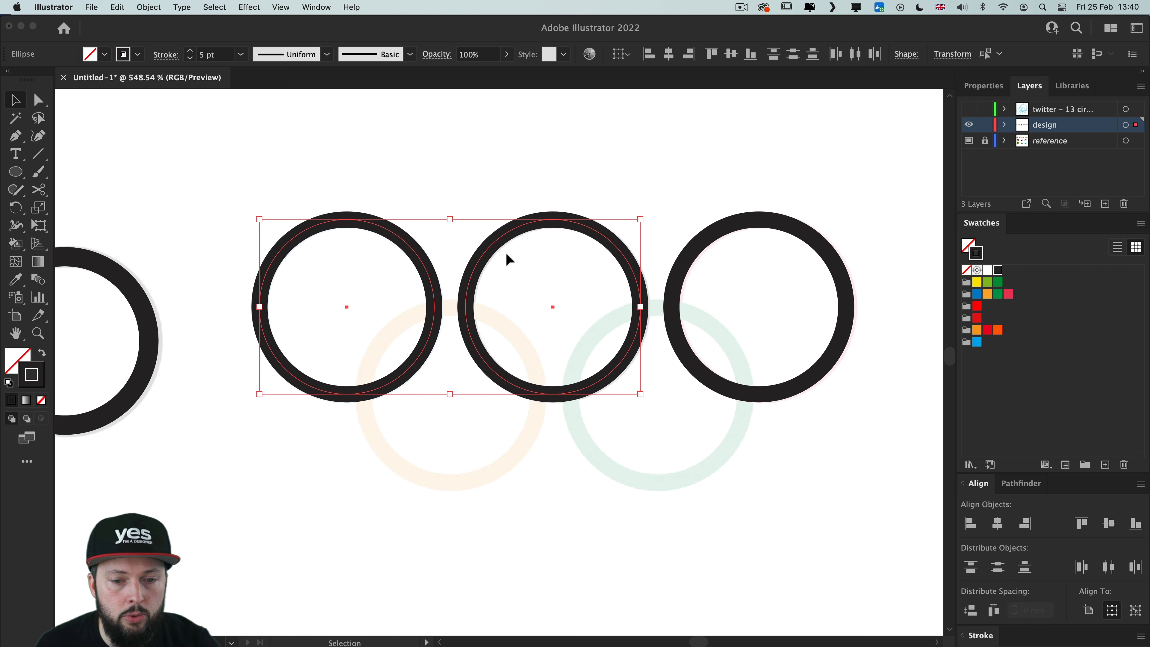
left_click_drag(512, 244, 612, 328)
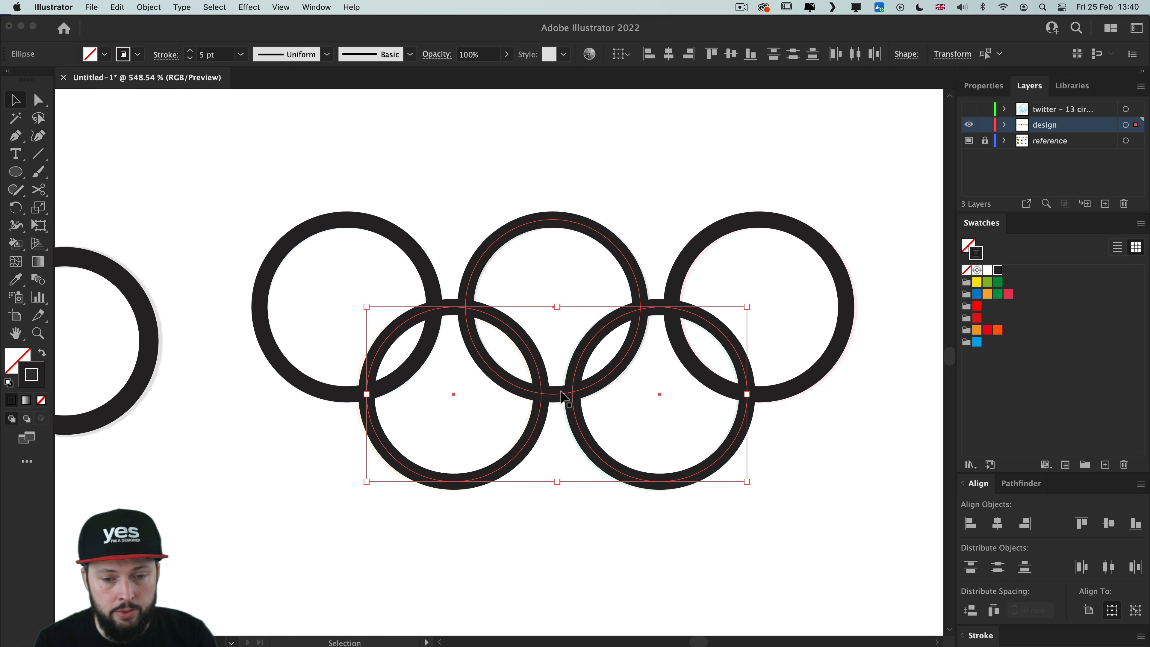
left_click(560, 524)
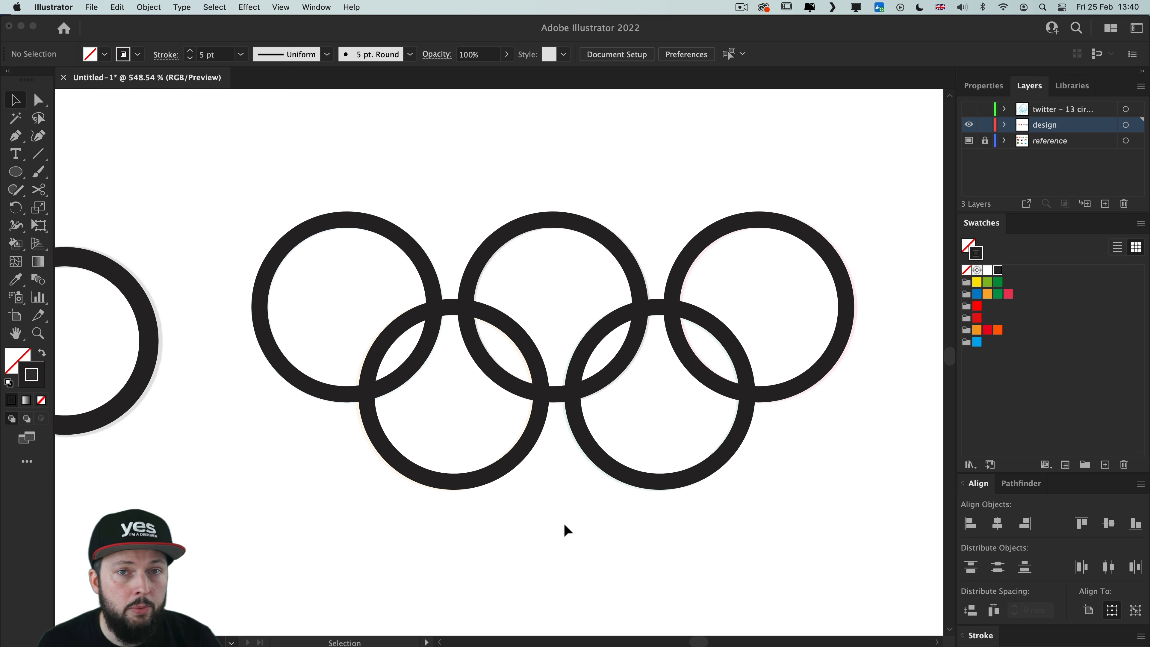
Step: Move all five black Olympic rings straight down from the reference to expose its colours
left_click_drag(800, 526, 401, 409)
left_click_drag(473, 298, 458, 174)
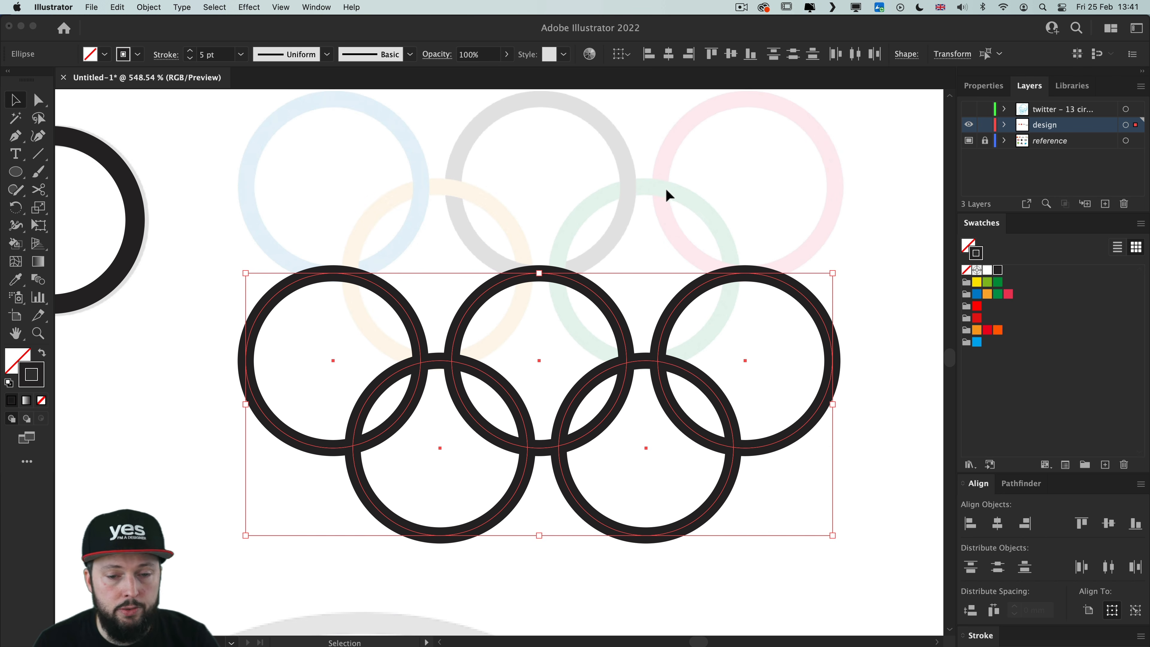
left_click(411, 225)
left_click_drag(508, 230, 498, 249)
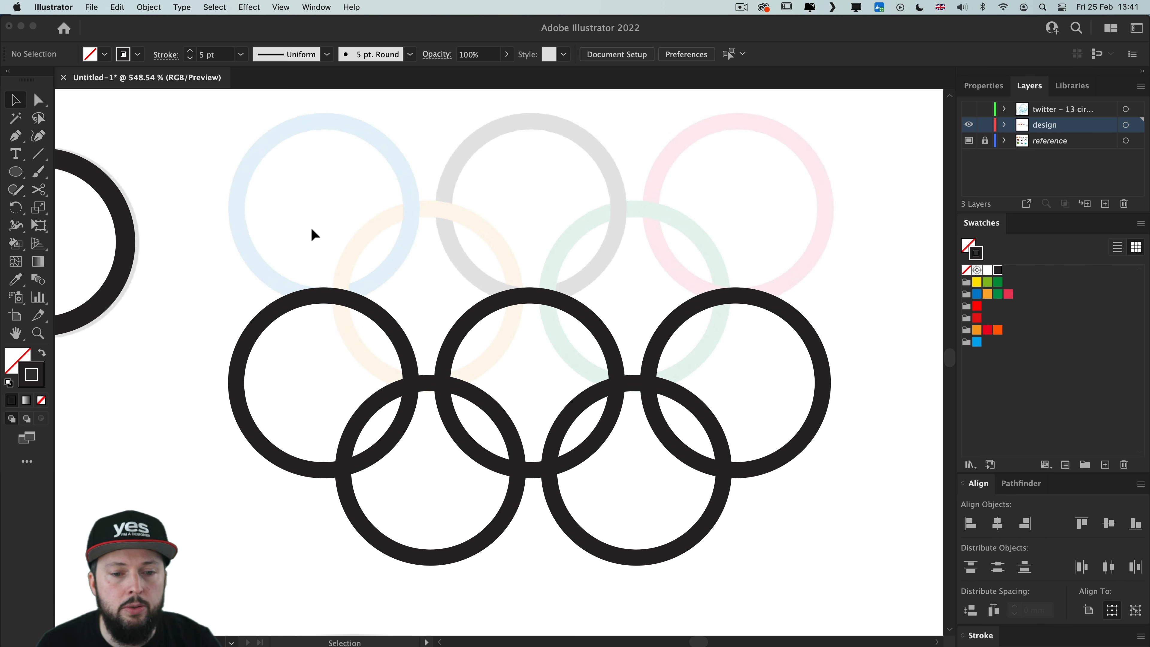
Step: Colour the upper-left Olympic ring's stroke blue and the upper-right ring's stroke pinkish red
left_click(372, 321)
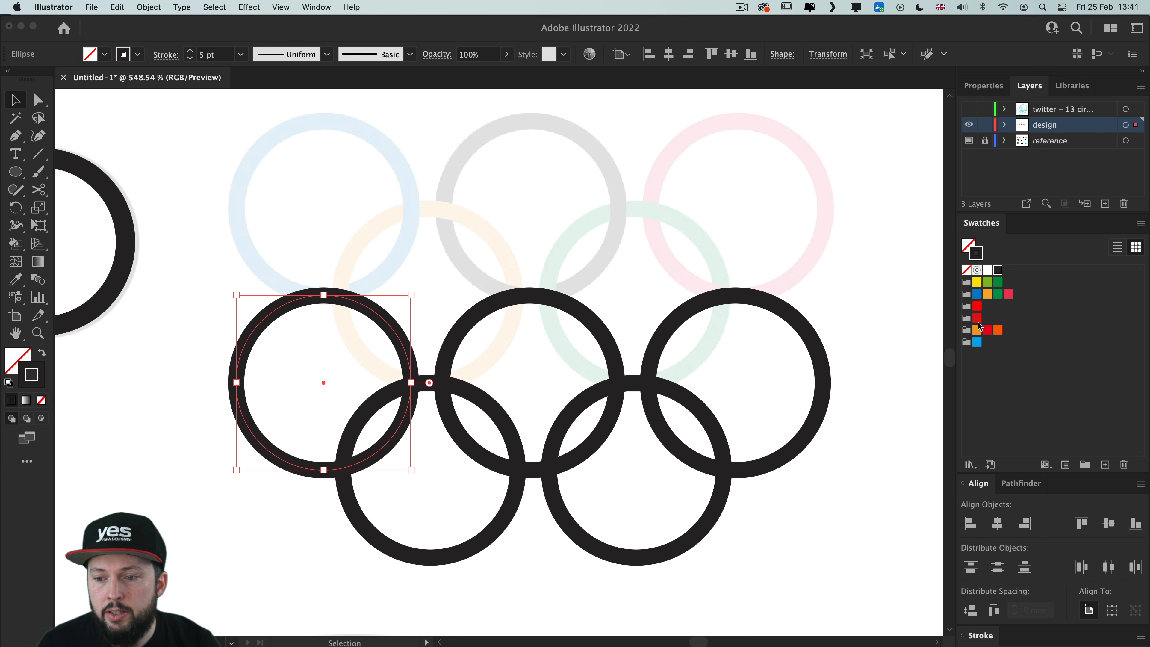
left_click(976, 295)
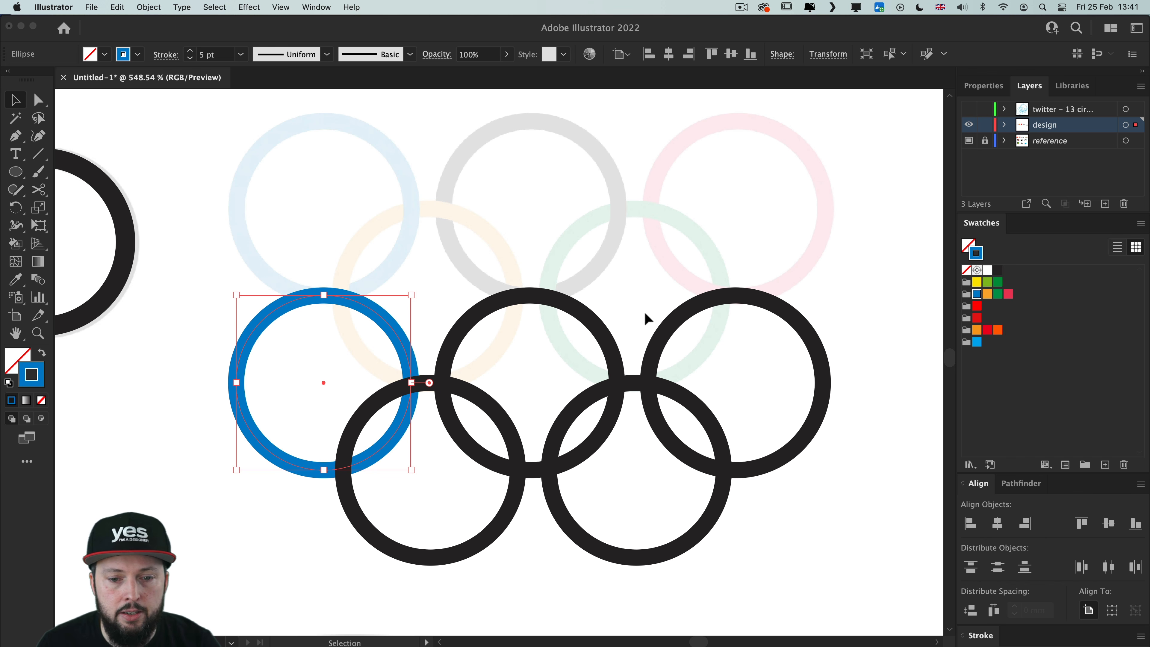
left_click(716, 302)
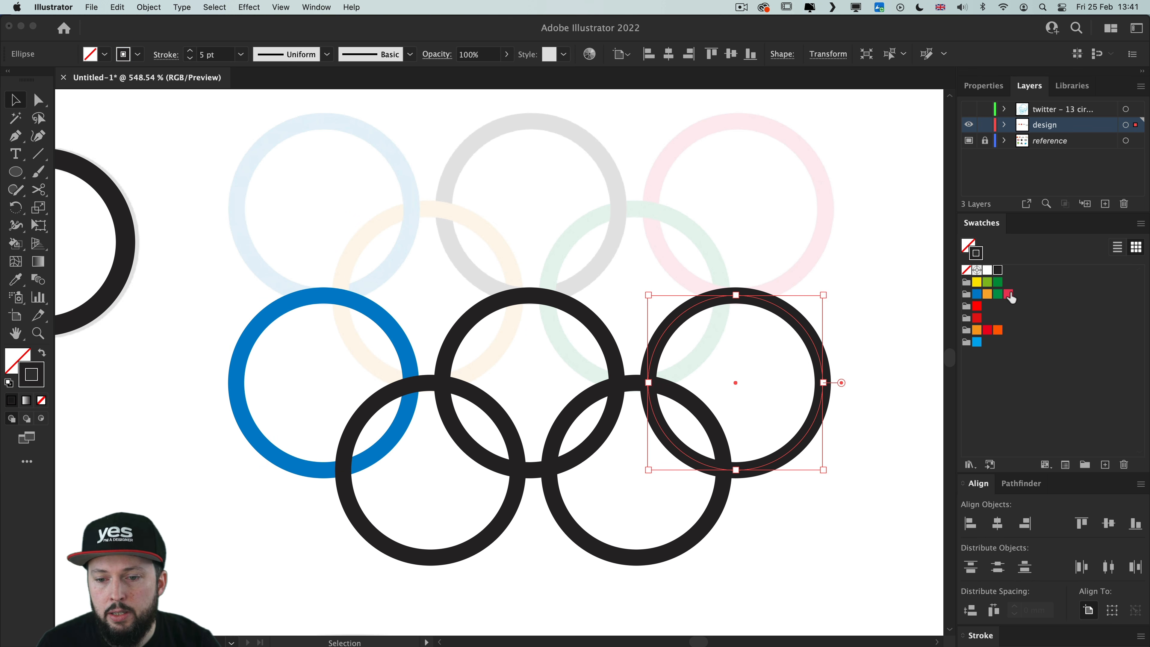
left_click(1008, 294)
Step: Colour the lower-right Olympic ring's stroke green and the lower-left ring's stroke orange
left_click(681, 553)
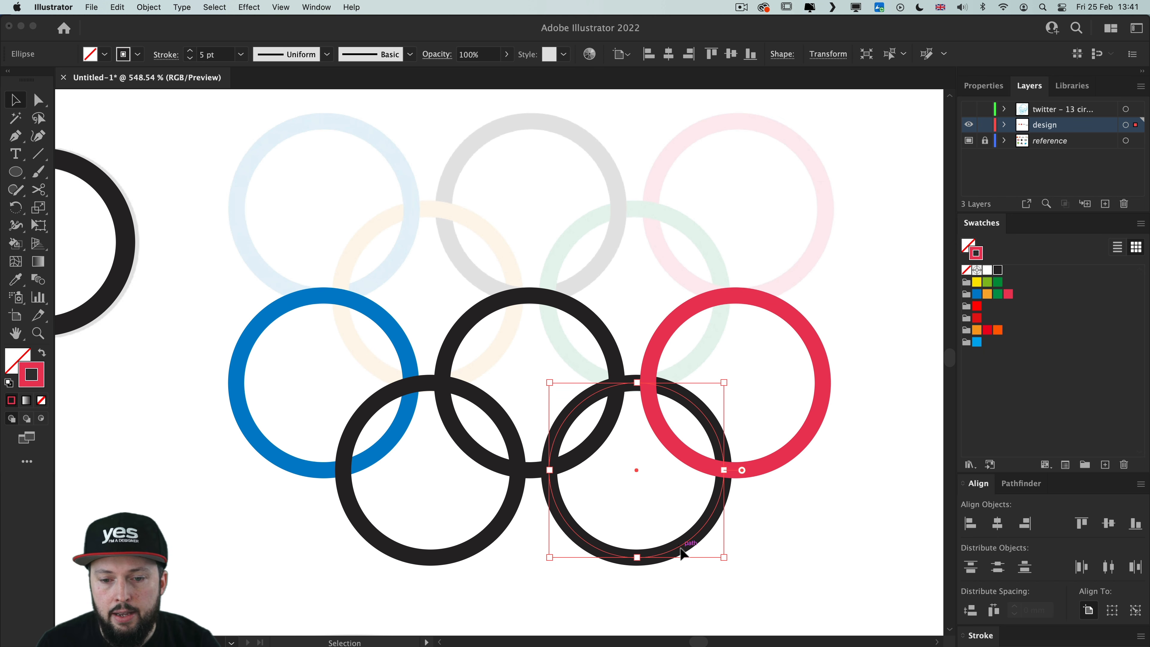
left_click(998, 294)
left_click(500, 533)
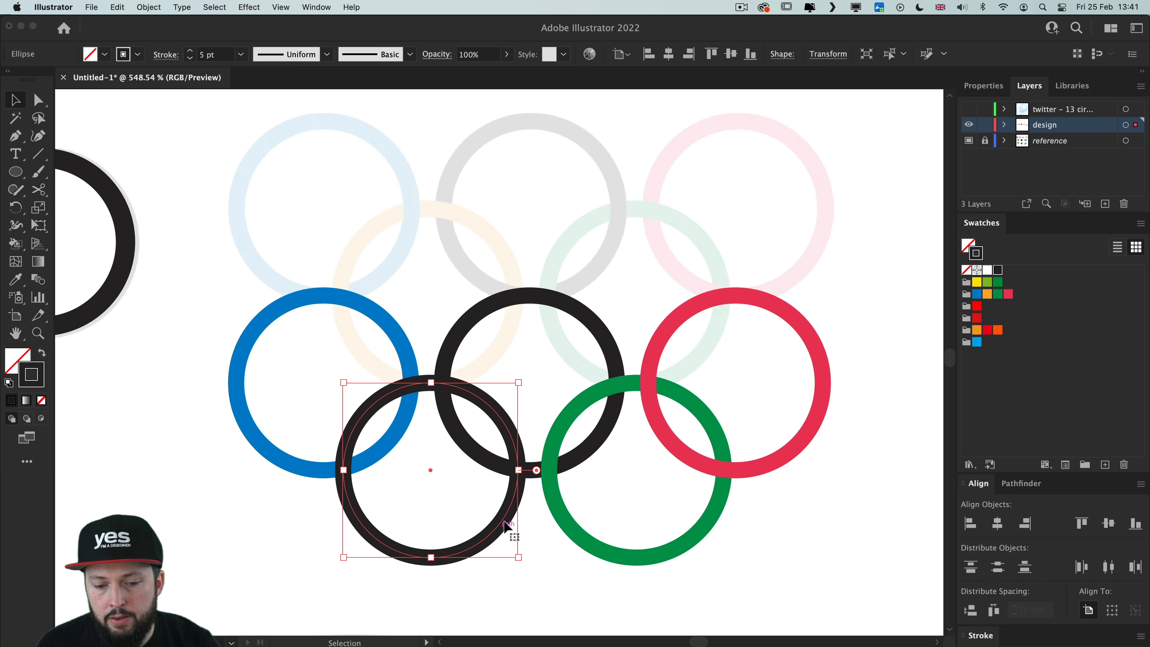
left_click(987, 295)
left_click(765, 538)
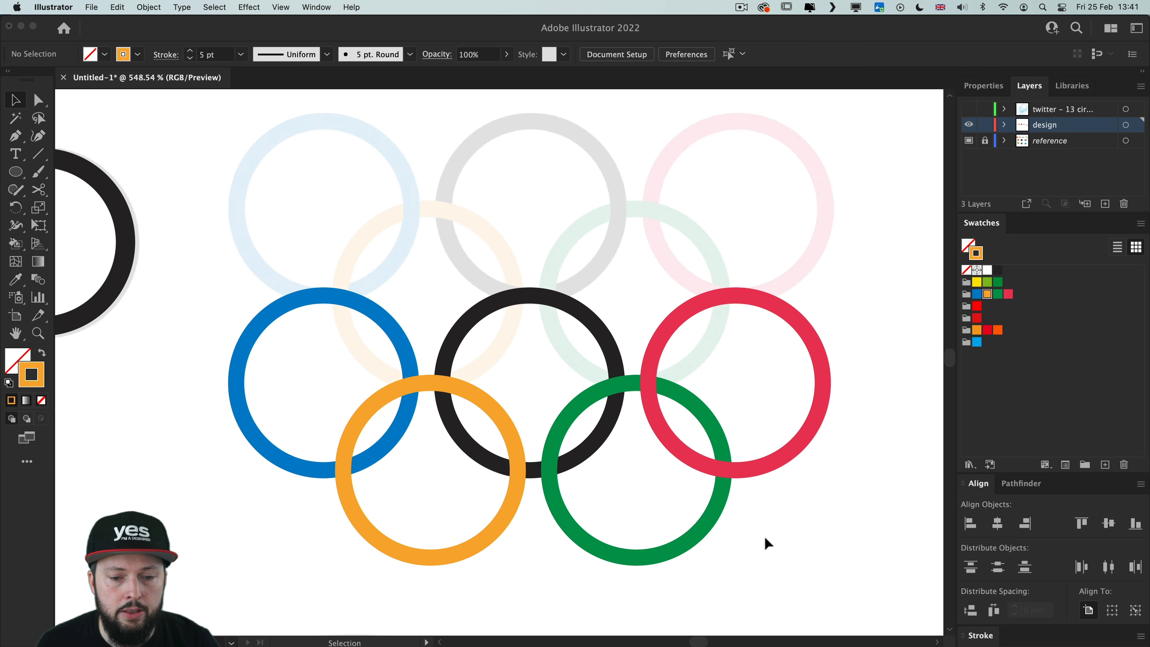
Step: Move the five coloured rings further down, clear of the Olympic reference
left_click_drag(764, 536, 407, 430)
key("space")
left_click_drag(484, 319, 485, 262)
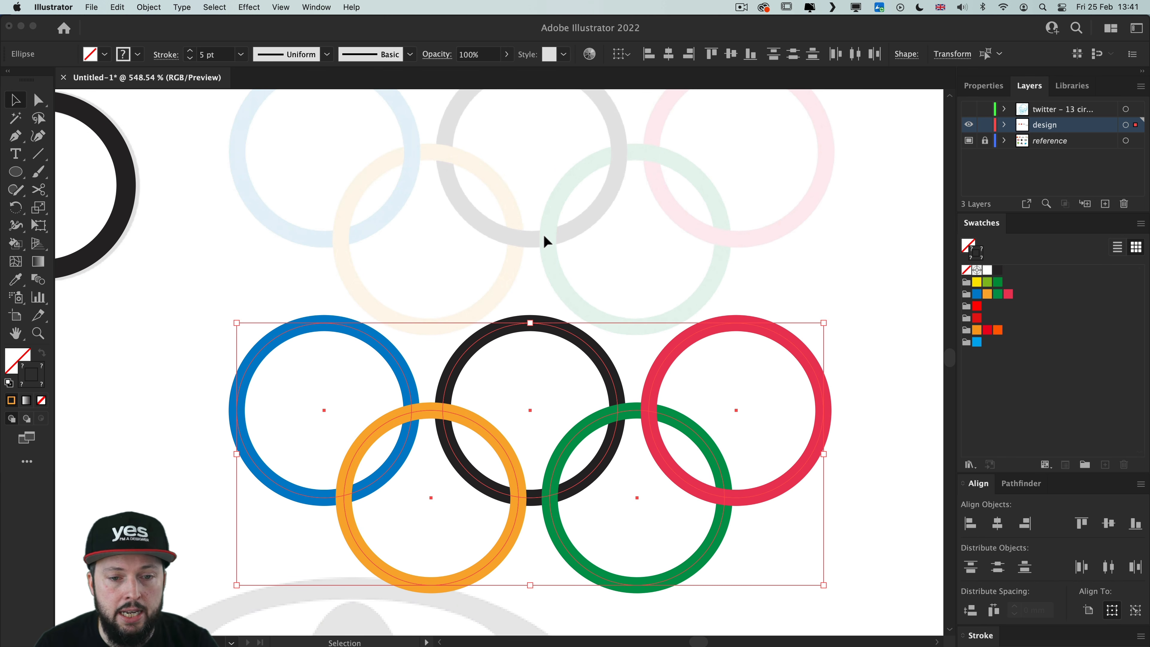
left_click(165, 277)
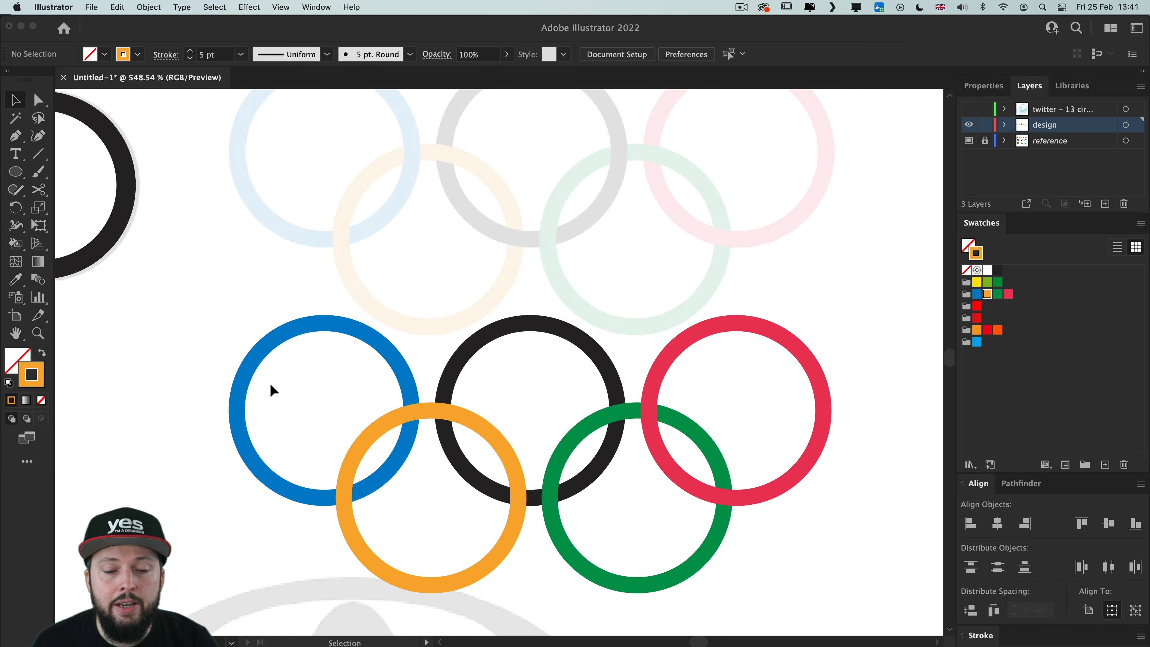
Step: Expand the fill and stroke of all five coloured Olympic rings into filled shapes
left_click_drag(198, 361, 776, 518)
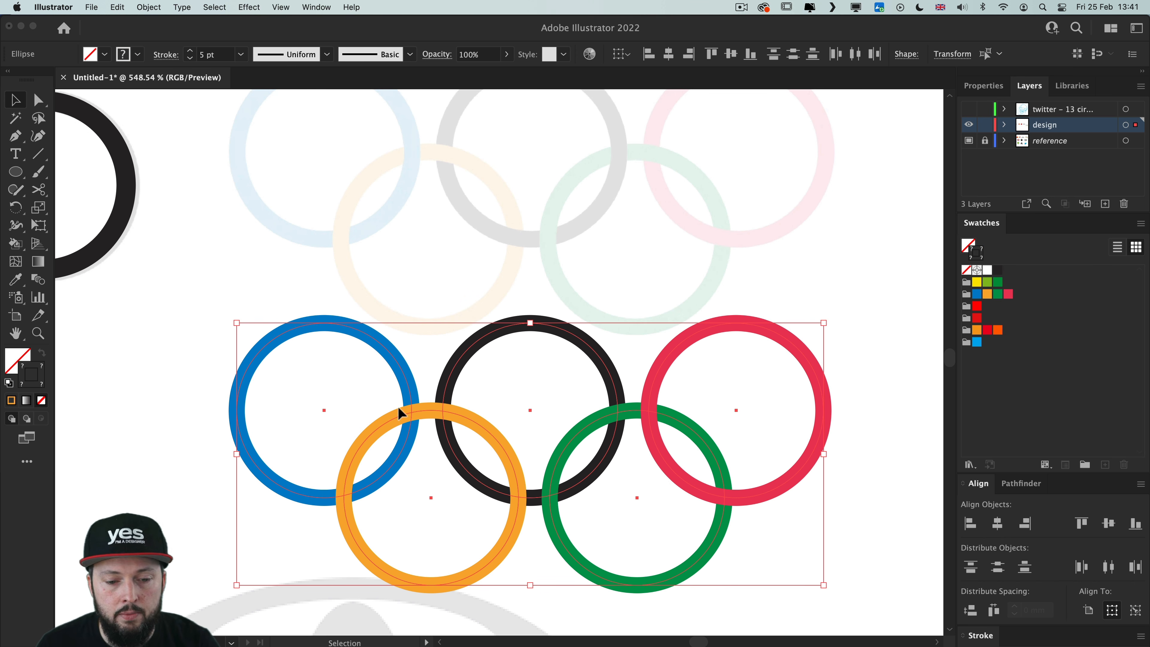
left_click(148, 7)
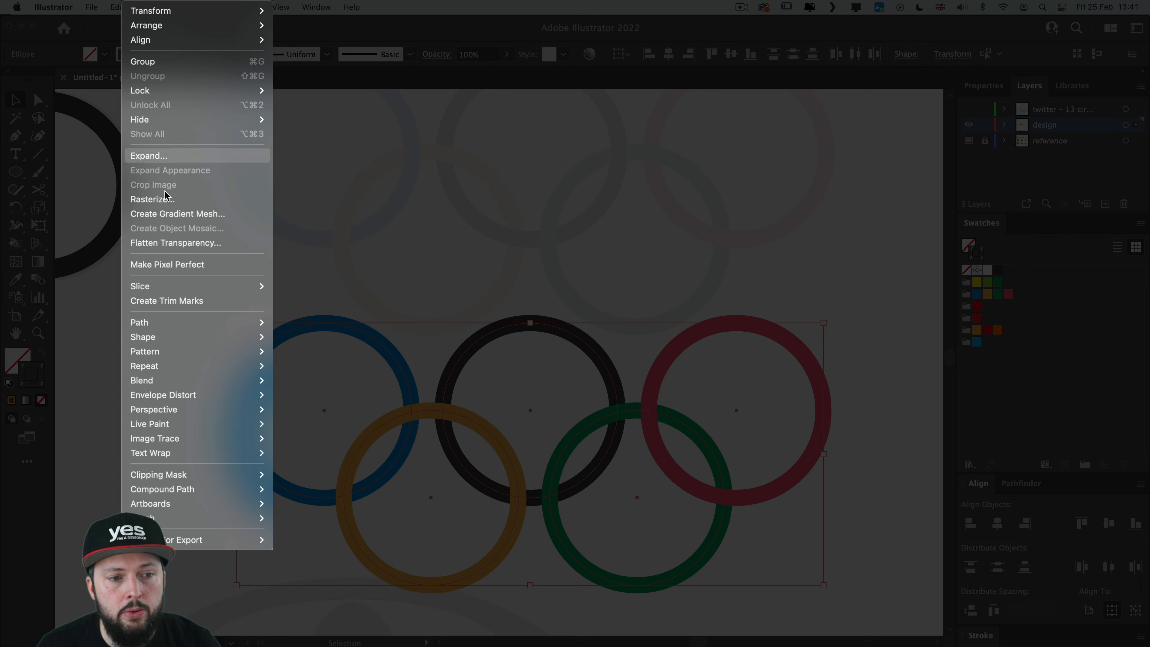
left_click(179, 156)
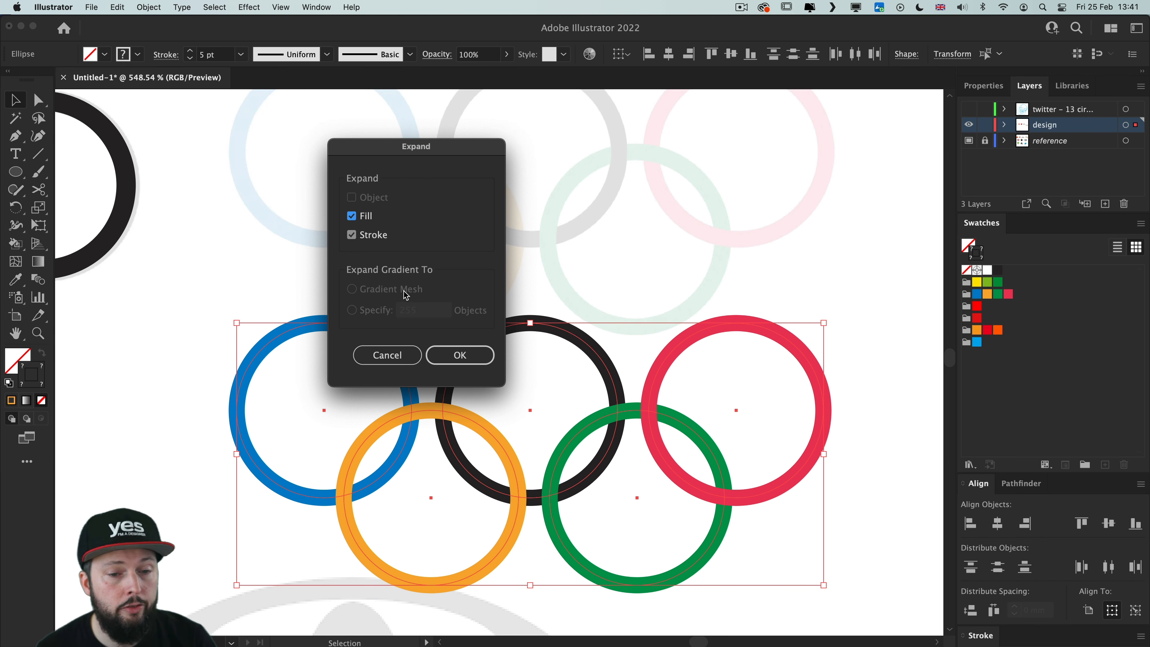
left_click(459, 355)
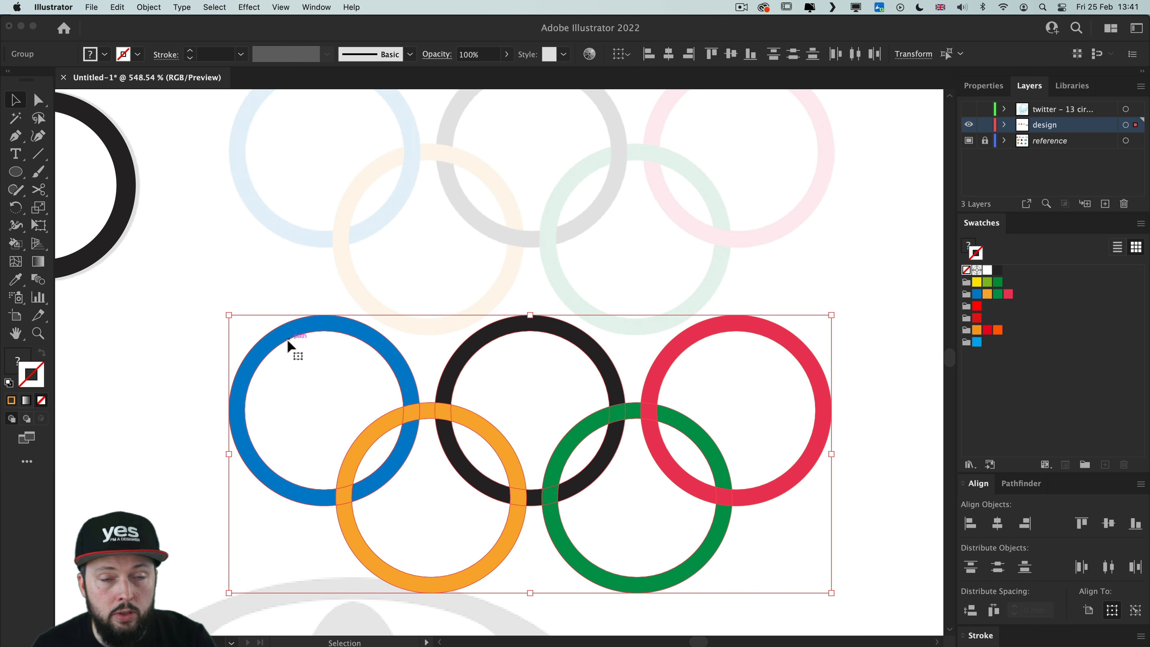
Step: Turn the expanded rings into a Live Paint group and paint the upper blue–orange overlap blue
key("k")
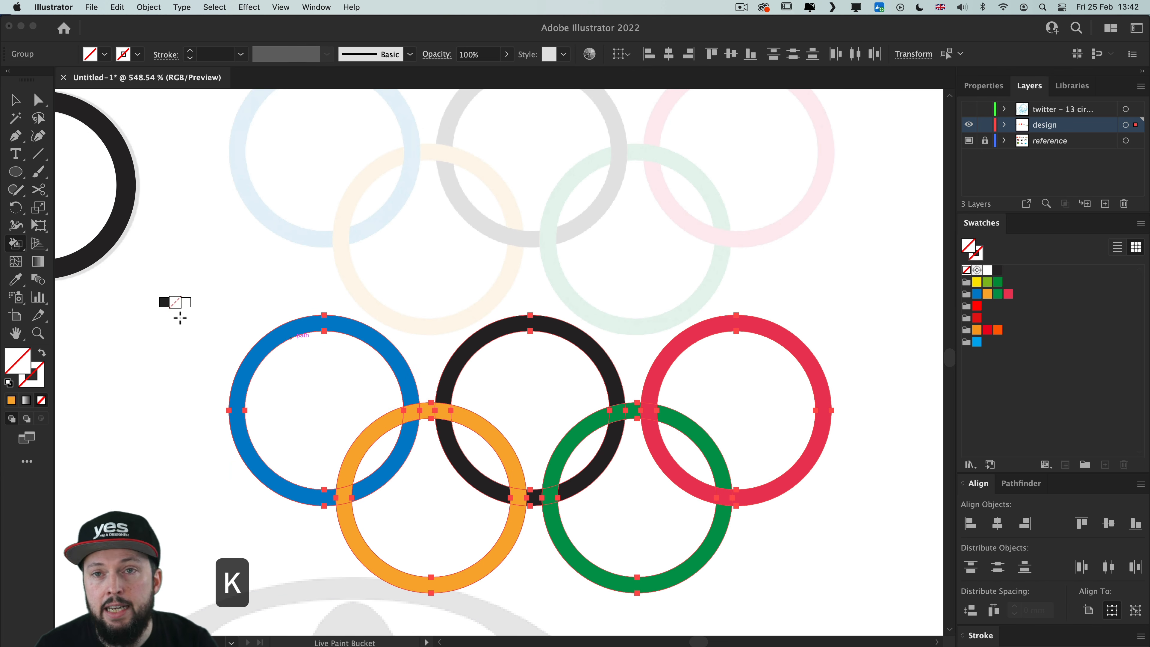
left_click(977, 293)
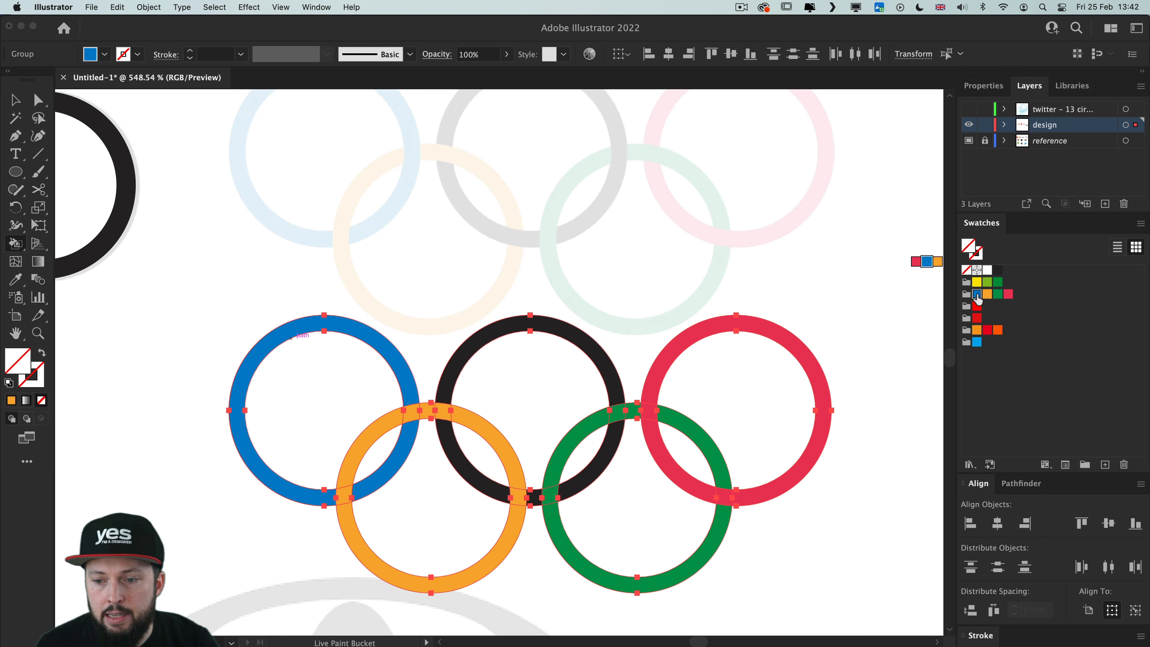
left_click(411, 412)
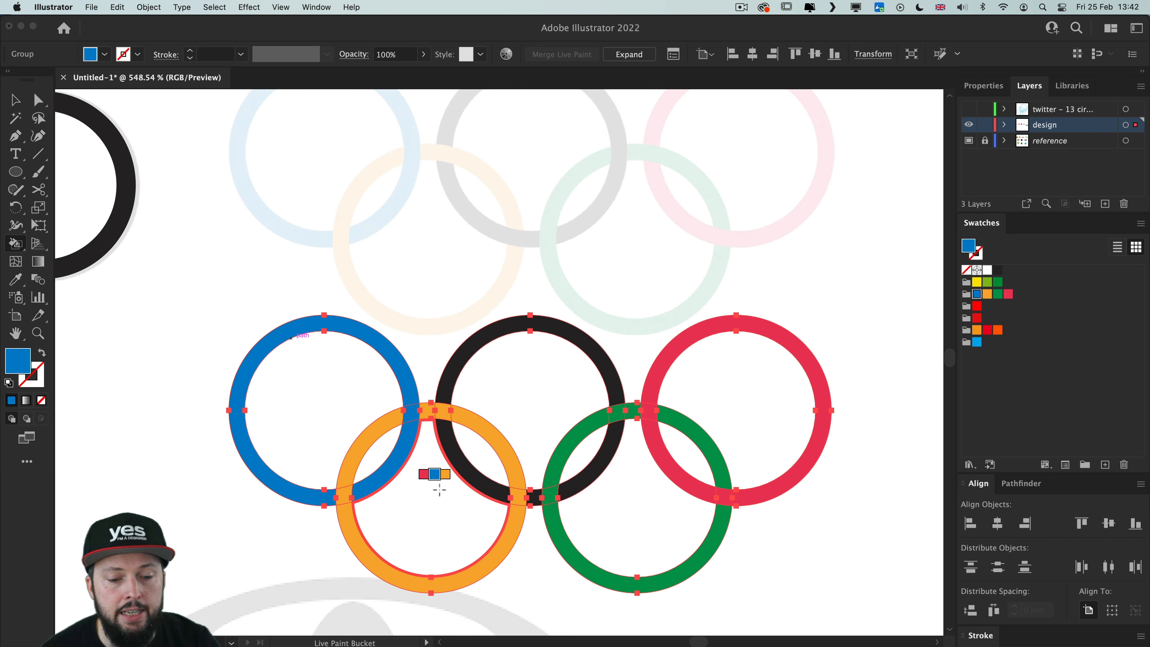
Step: Live-paint the lower black–orange overlap and the upper black–green overlap black
key("Up")
key("Up")
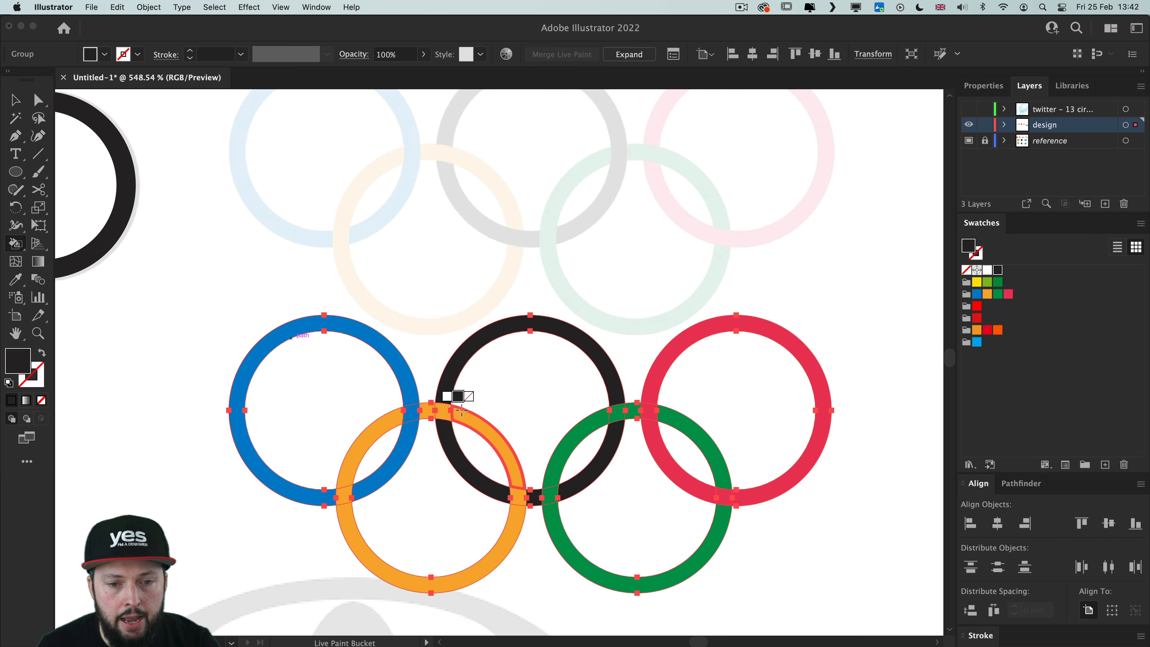
left_click(518, 497)
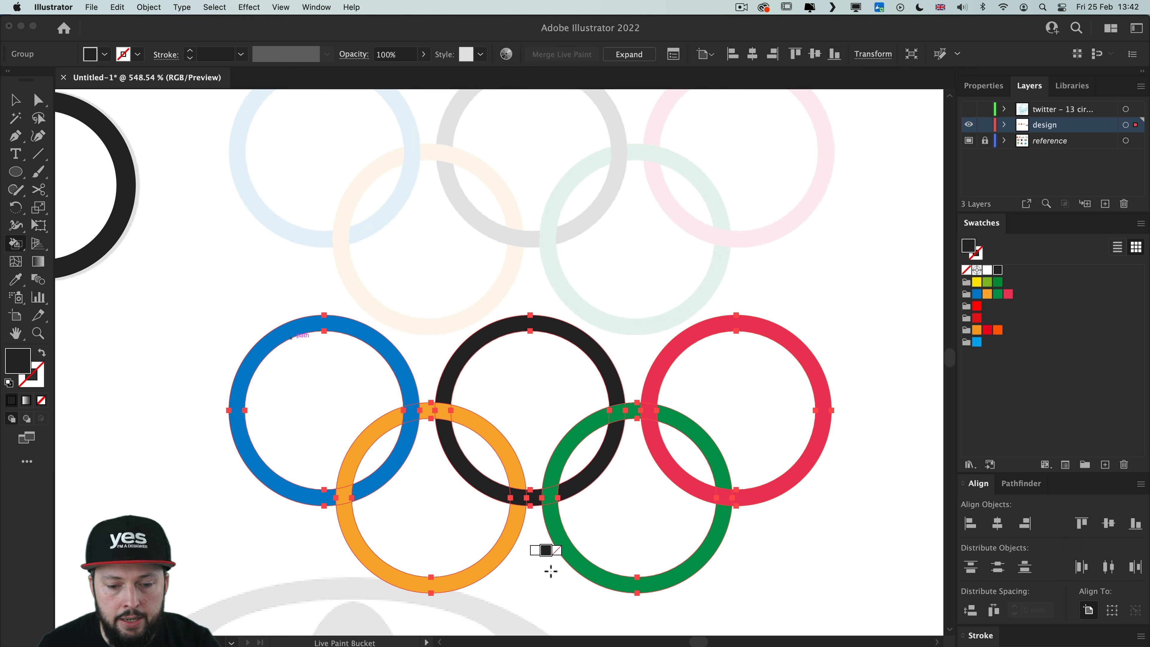
left_click(618, 412)
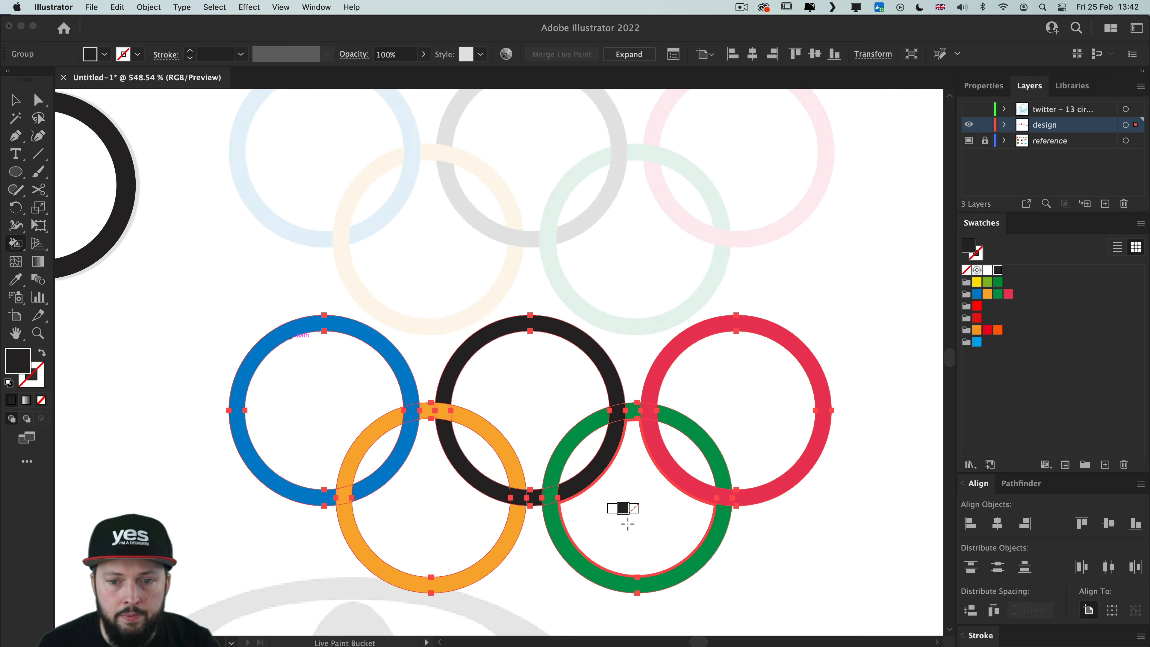
Step: Live-paint the upper overlap of the green and pinkish-red rings green, and clear the selection
left_click(997, 294)
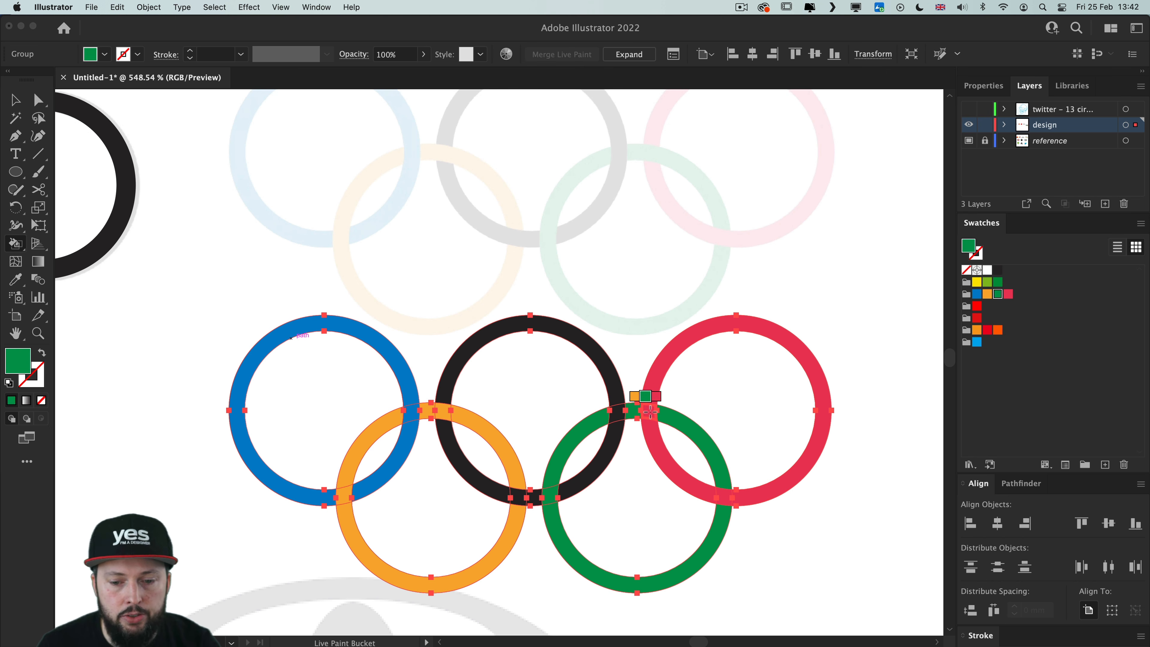
key("v")
left_click(873, 513)
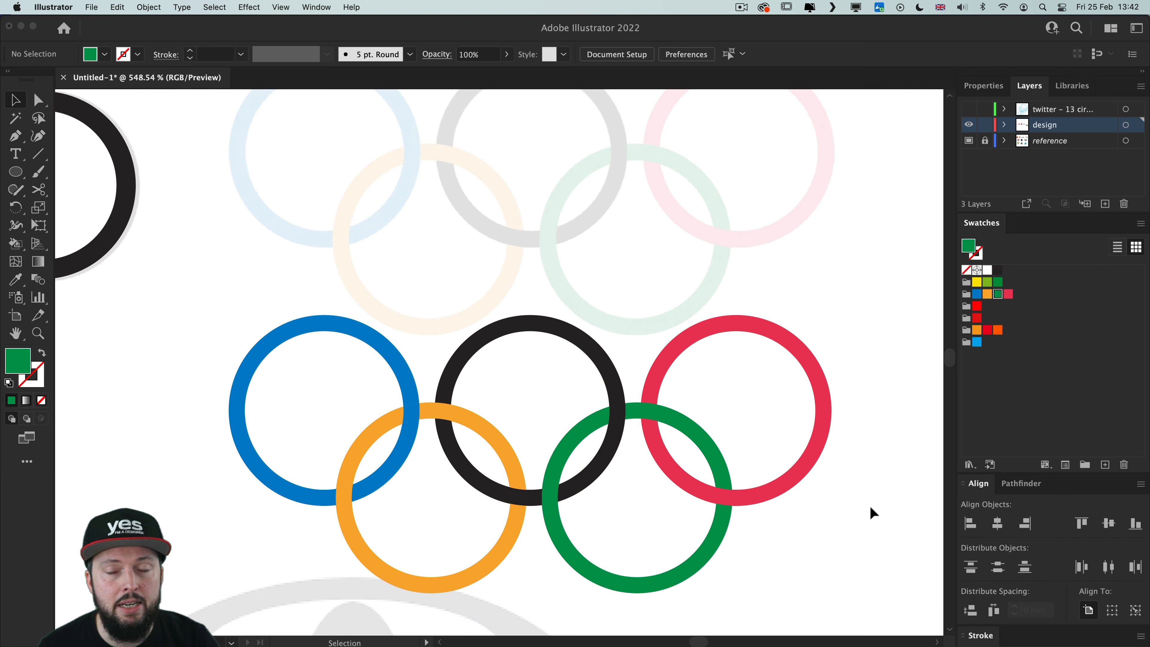
Step: Move the interlocked Olympic rings back up onto their reference logo and deselect them
left_click_drag(813, 544, 308, 358)
key("space")
left_click_drag(421, 275, 419, 333)
left_click_drag(482, 396, 493, 144)
left_click(809, 487)
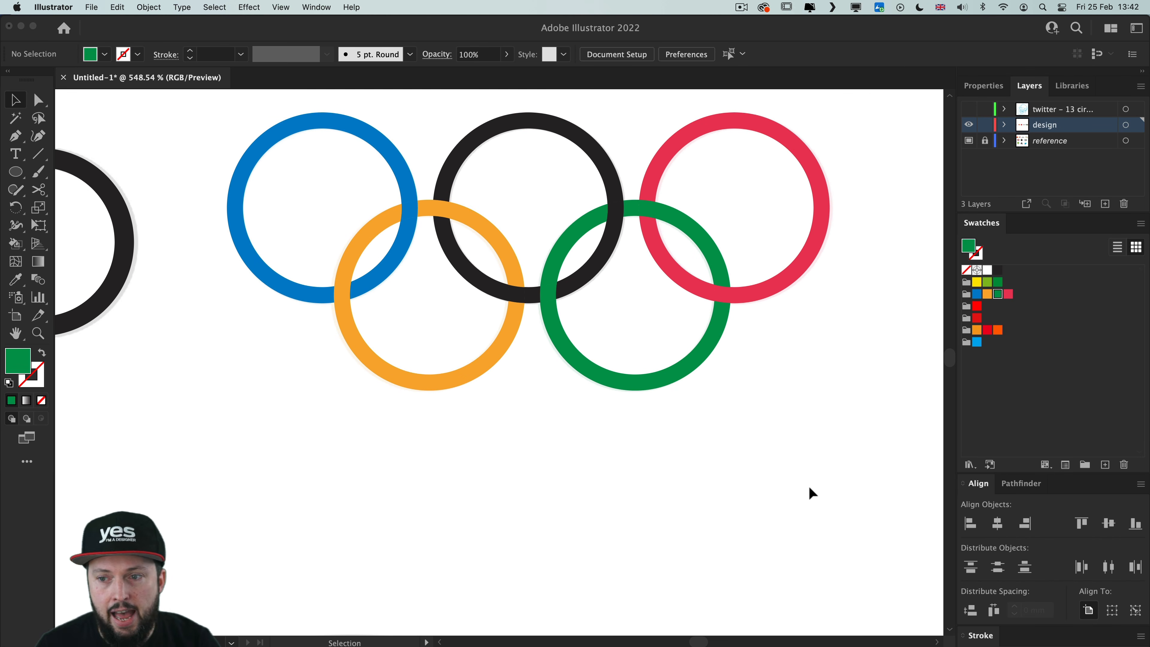
Step: Place a copy of the black base circle beside the Vodafone reference logo
key("super+0")
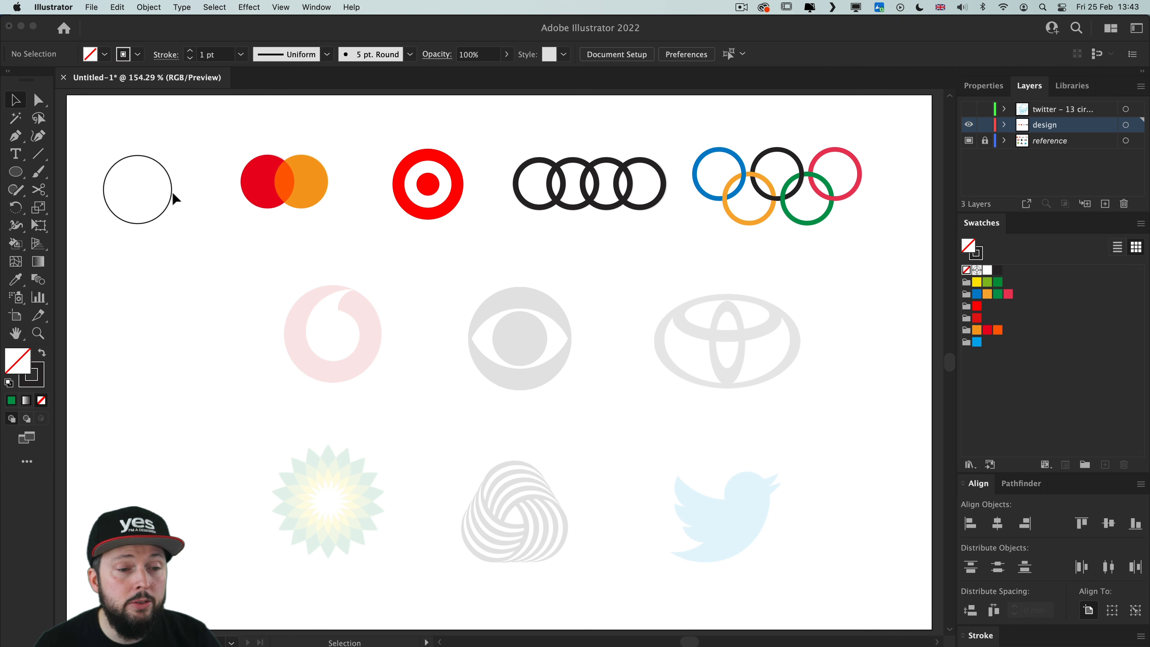
left_click_drag(161, 165, 278, 308)
left_click(287, 320, "super")
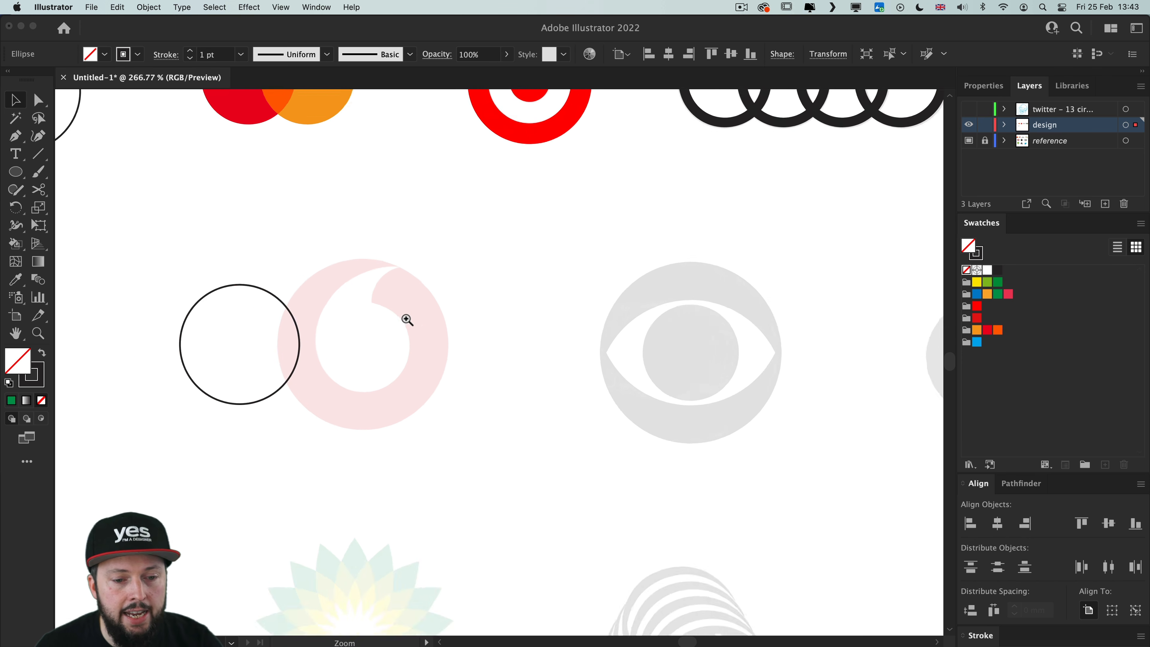
Step: Move the copied circle onto the Vodafone logo and scale it to match the logo's outer edge, nudging it into alignment
left_click_drag(392, 319, 443, 324)
left_click_drag(254, 278, 390, 246)
left_click_drag(438, 404, 528, 474)
key("Up")
key("Up")
key("Left")
key("Right")
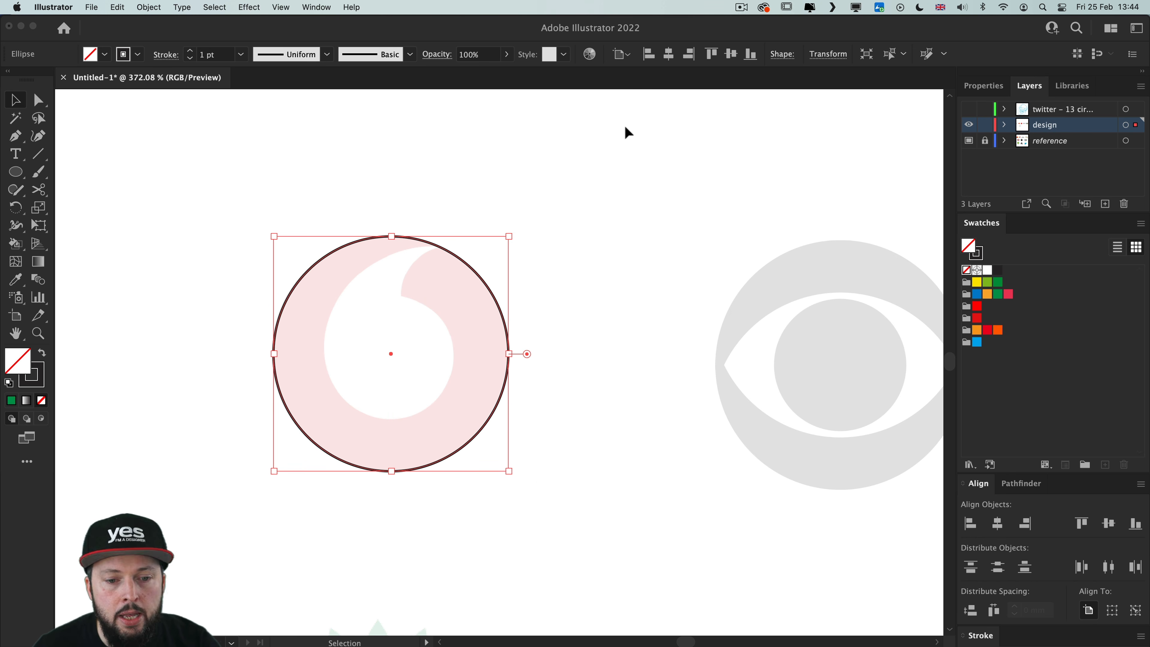
Step: Paste a copy of the outer circle in front and shrink it to fit the round part of Vodafone's white speech mark
key("a")
key("super+c")
key("v")
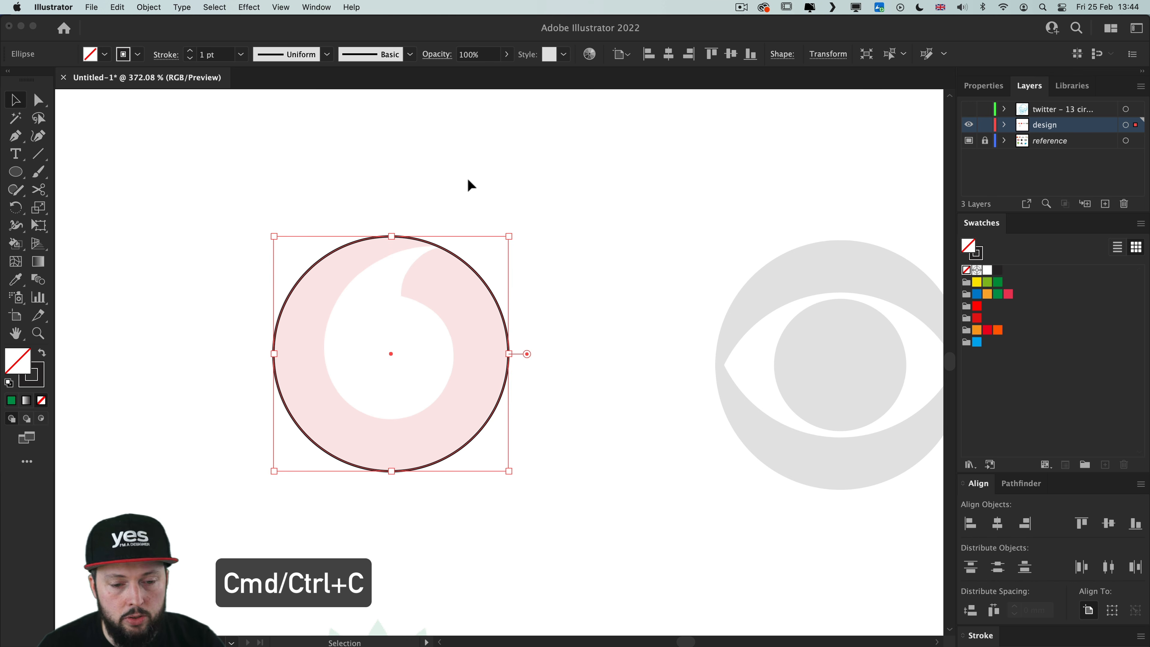
key("super+f")
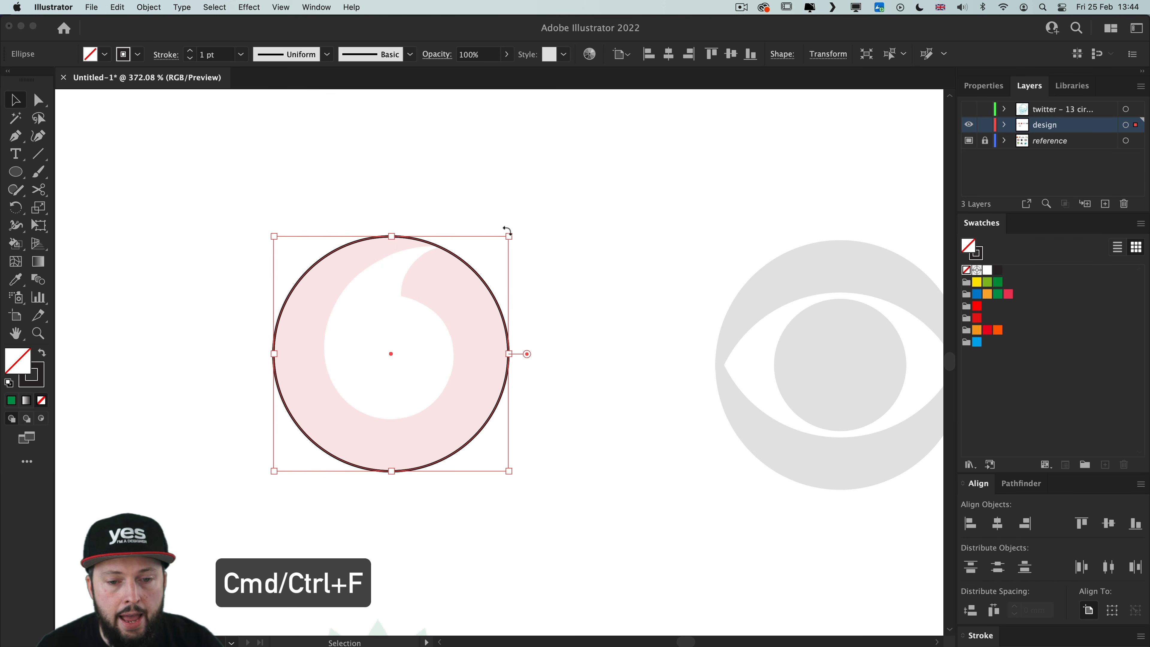
left_click_drag(510, 235, 458, 278)
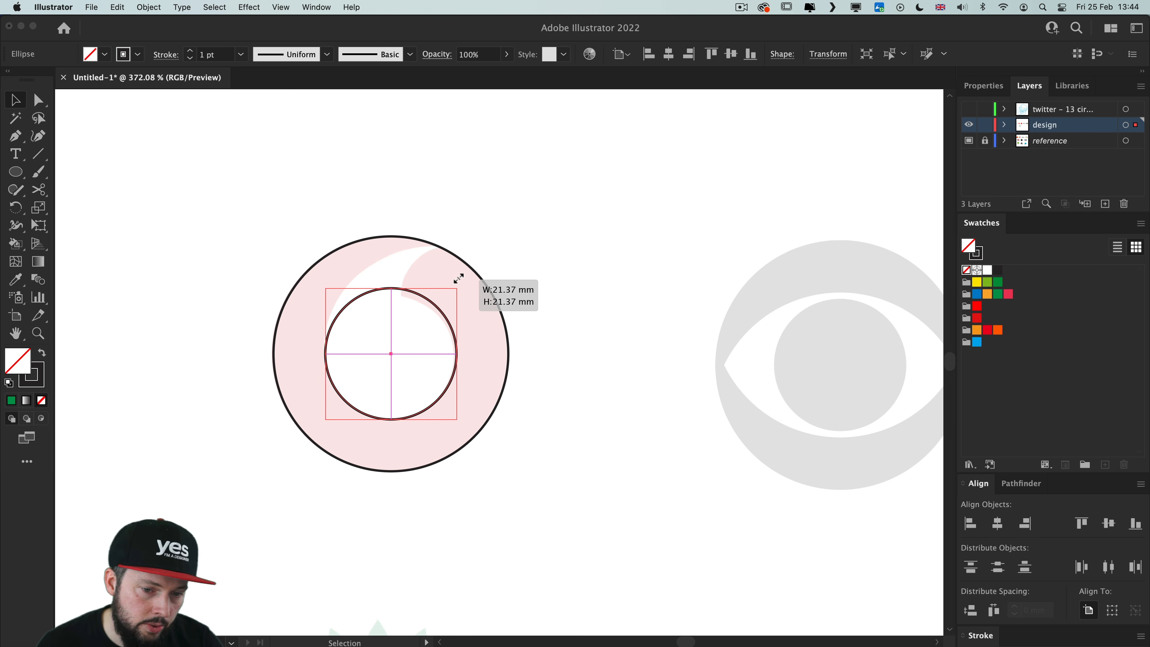
left_click_drag(458, 279, 454, 277)
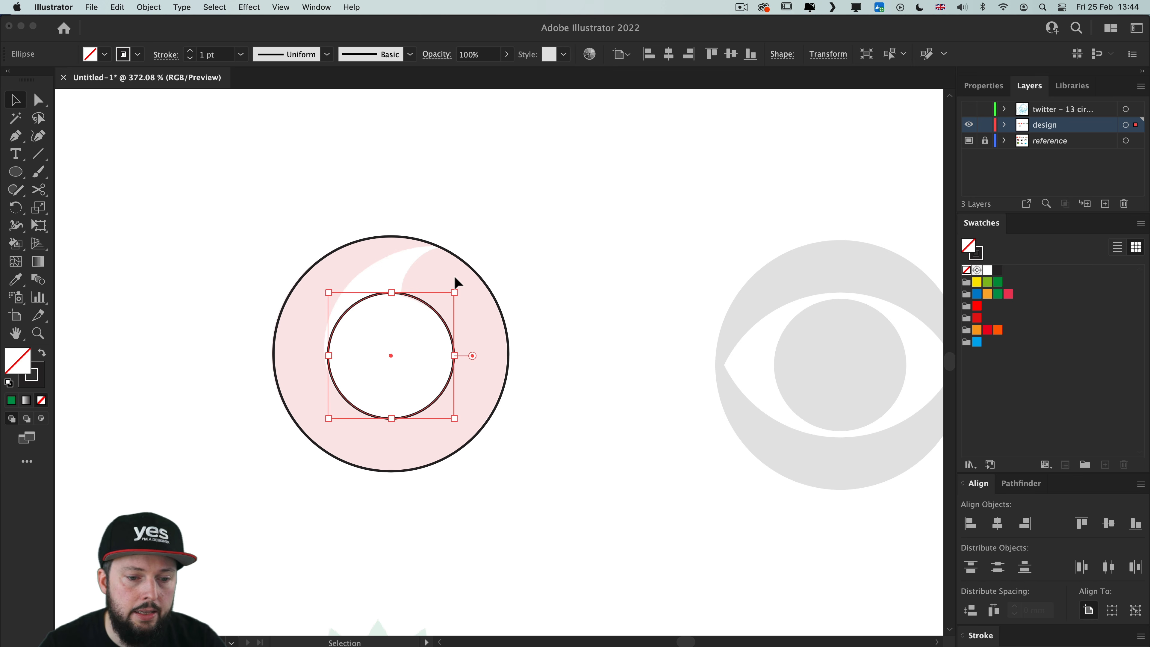
left_click(496, 170)
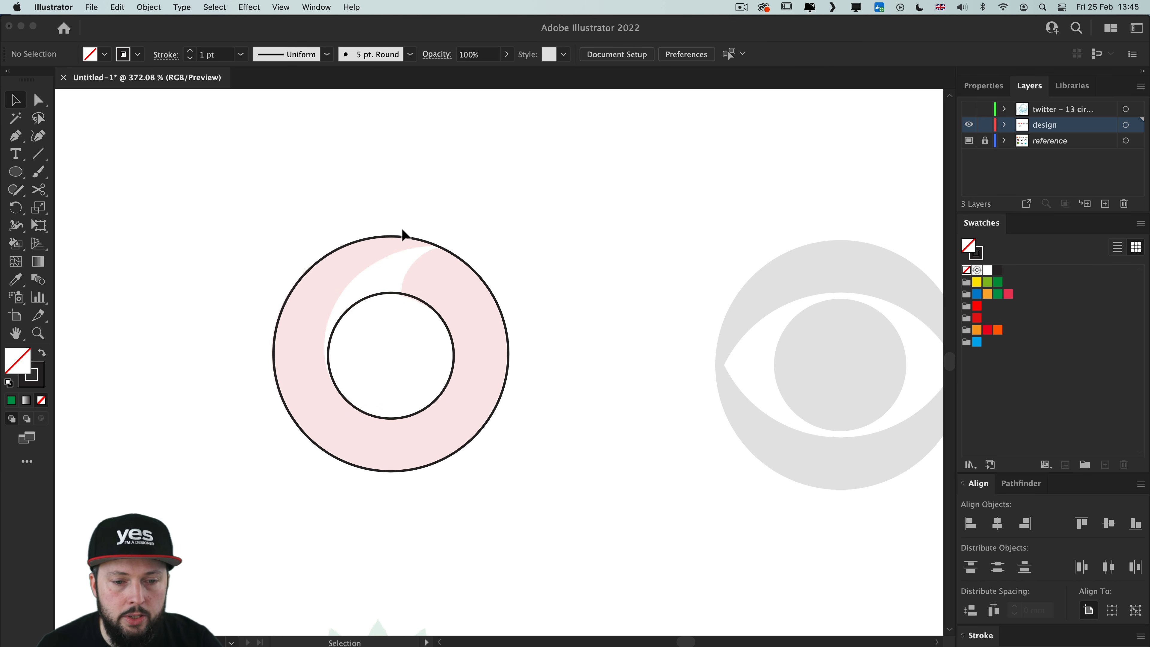
Step: Duplicate the outer Vodafone circle to the right, aligning the copy's left edge with the small circle's left edge
left_click_drag(392, 236, 450, 240)
left_click_drag(511, 259, 510, 260)
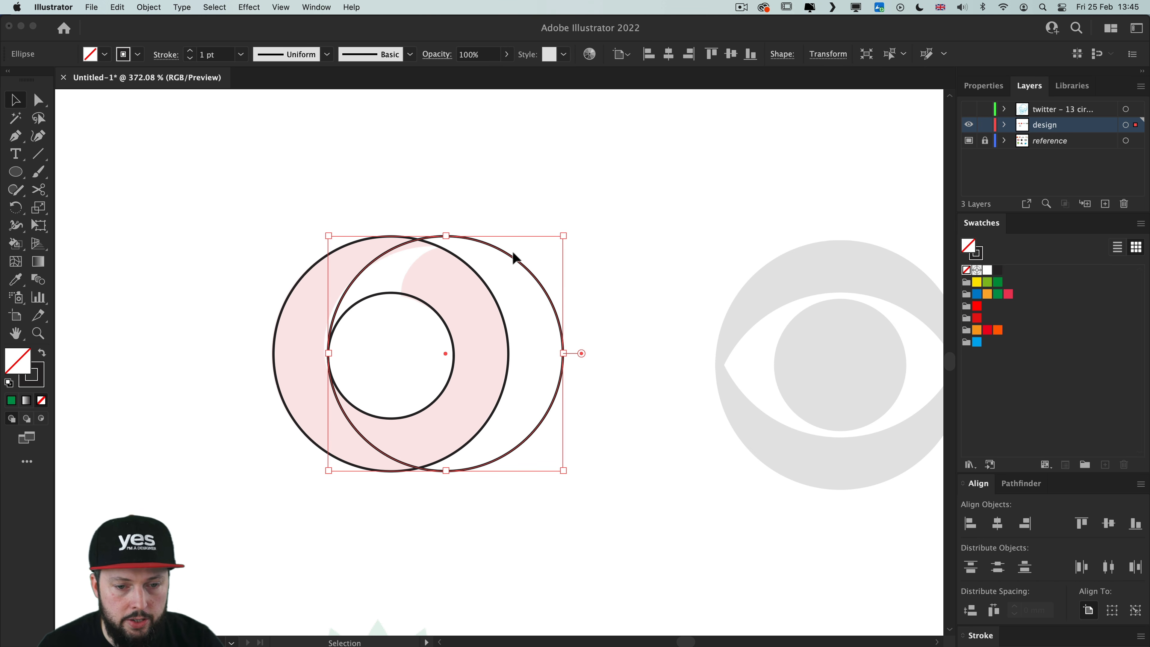
left_click(281, 7)
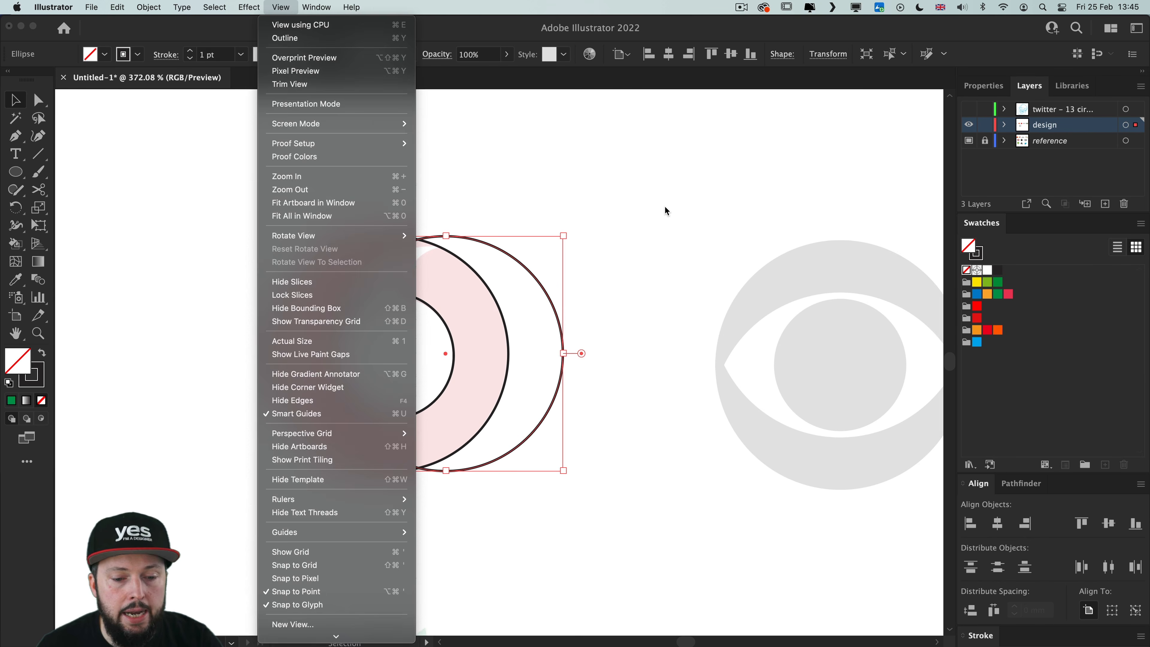
left_click(664, 205)
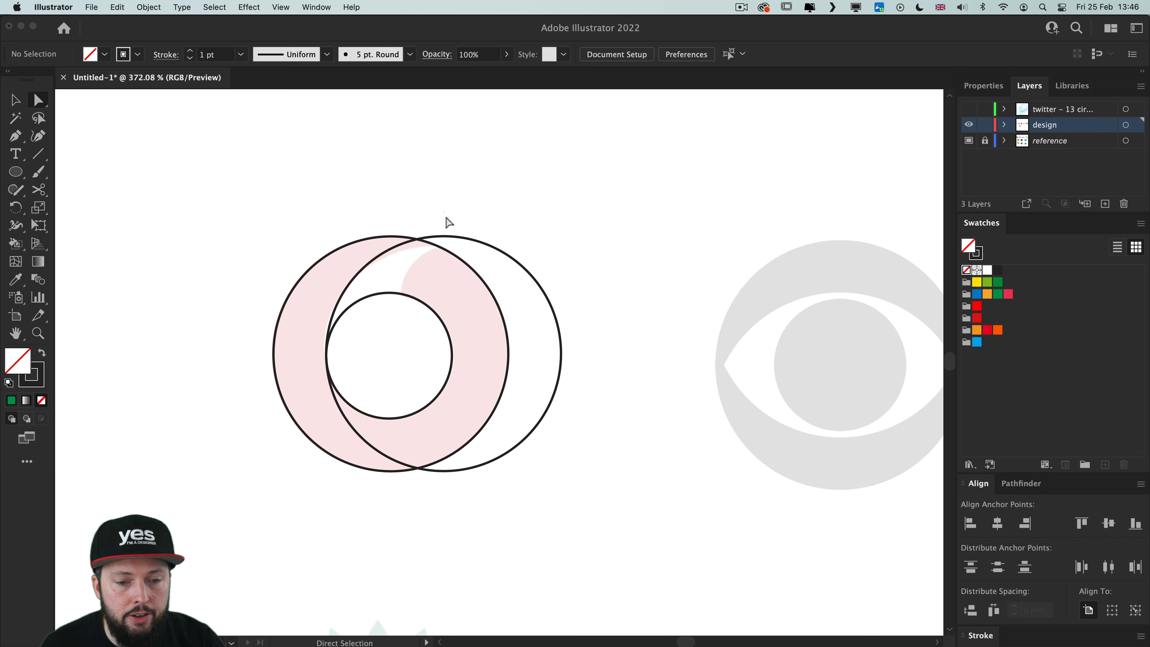
Step: Lower the duplicated large circle's top anchor point to about Y 76 mm, following the speech mark's upper curve
left_click(443, 236)
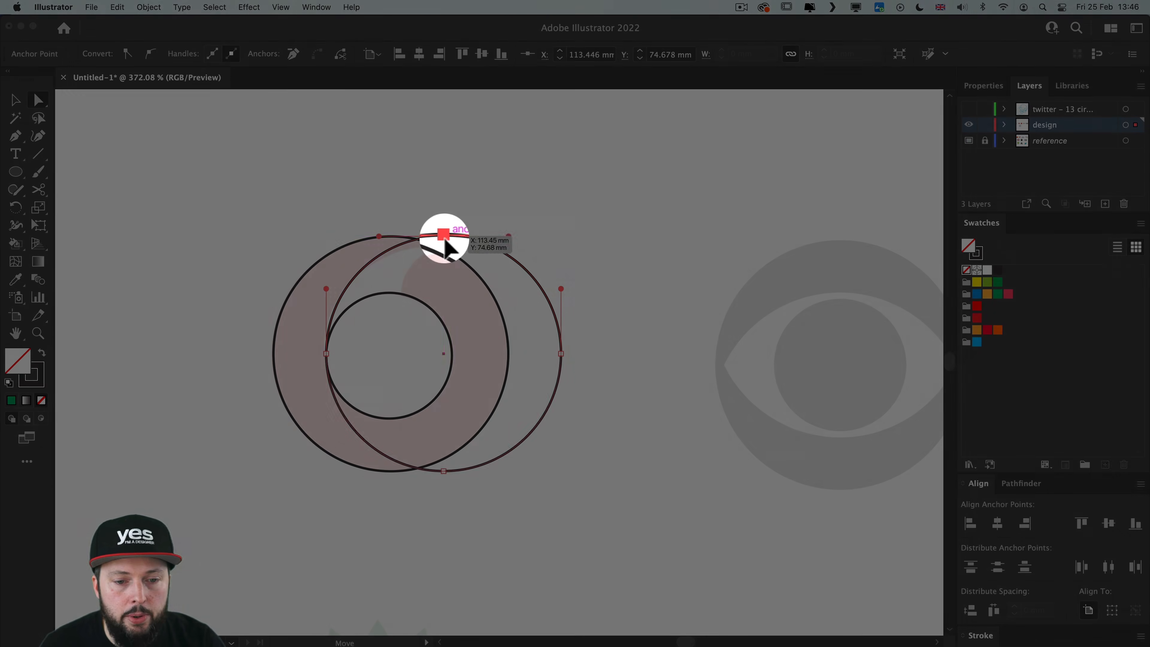
left_click_drag(444, 240, 446, 249)
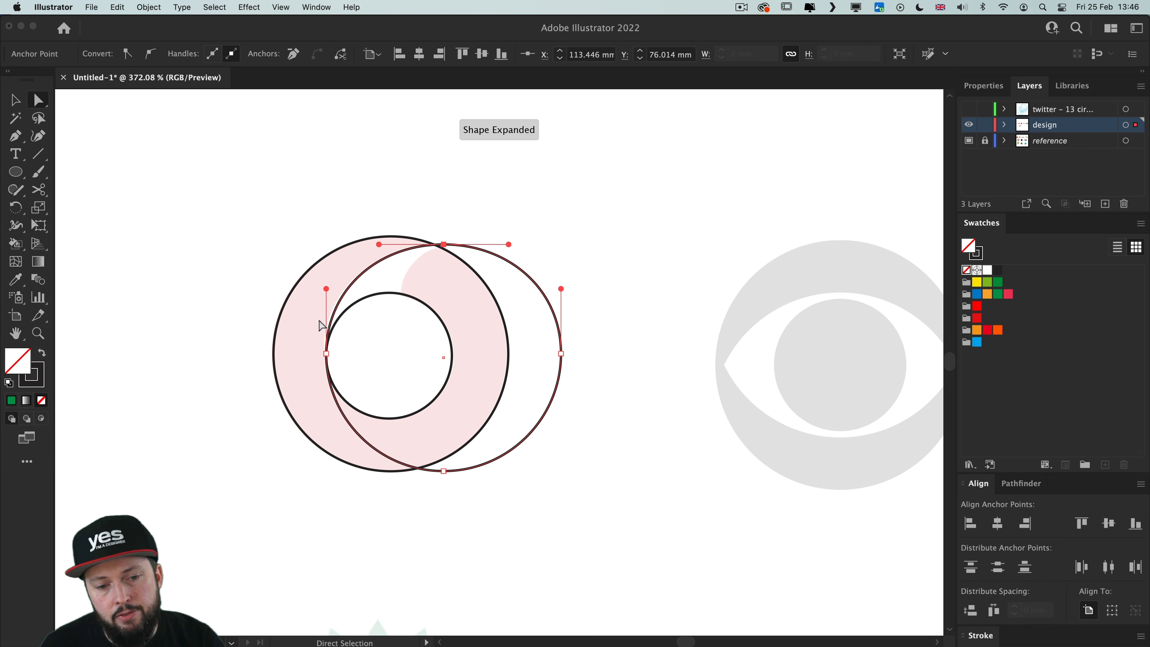
key("v")
left_click(481, 166)
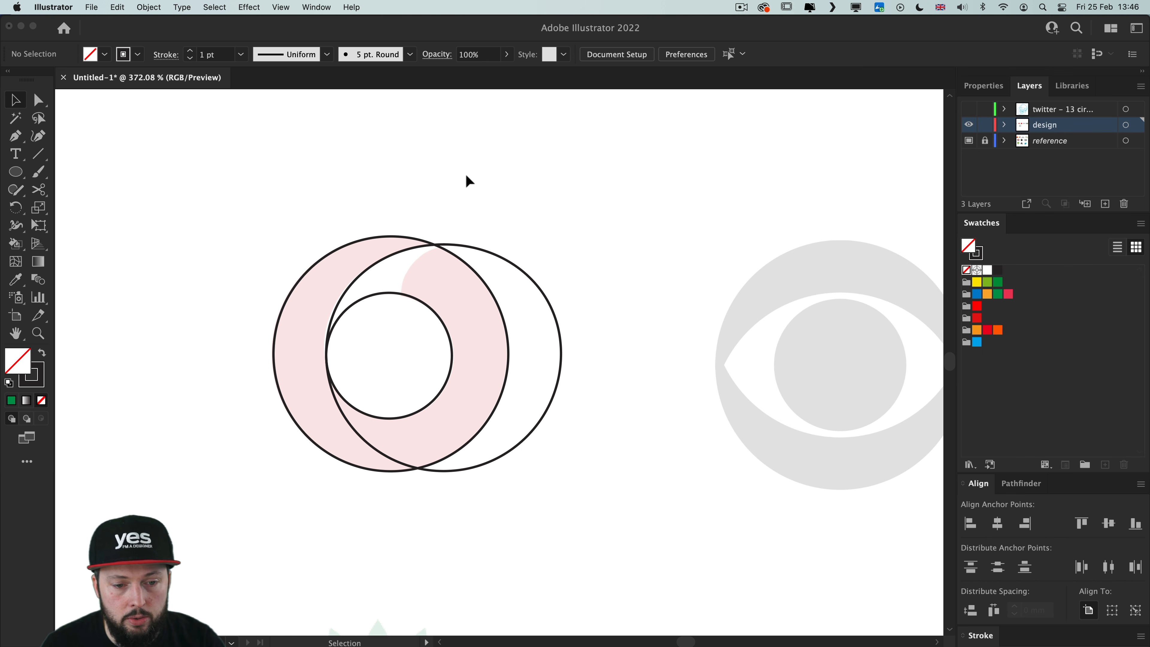
Step: Duplicate the small inner circle up and to the right, following the right-hand curve of the speech mark's tail
left_click(425, 304)
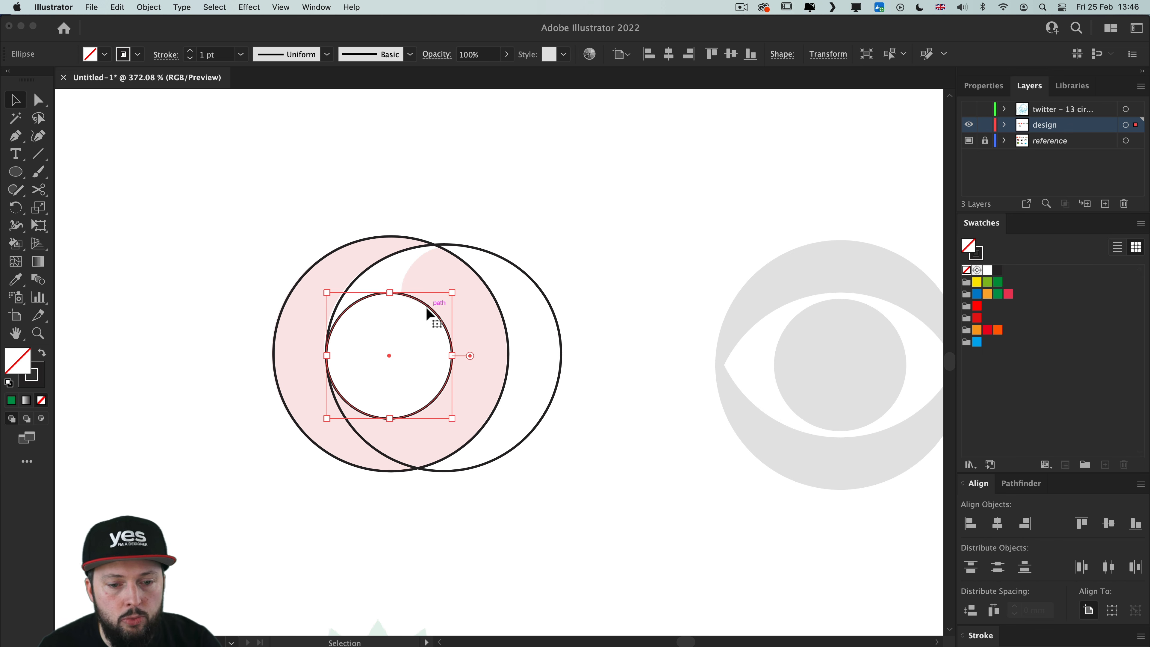
left_click_drag(425, 308, 497, 257)
left_click(530, 181)
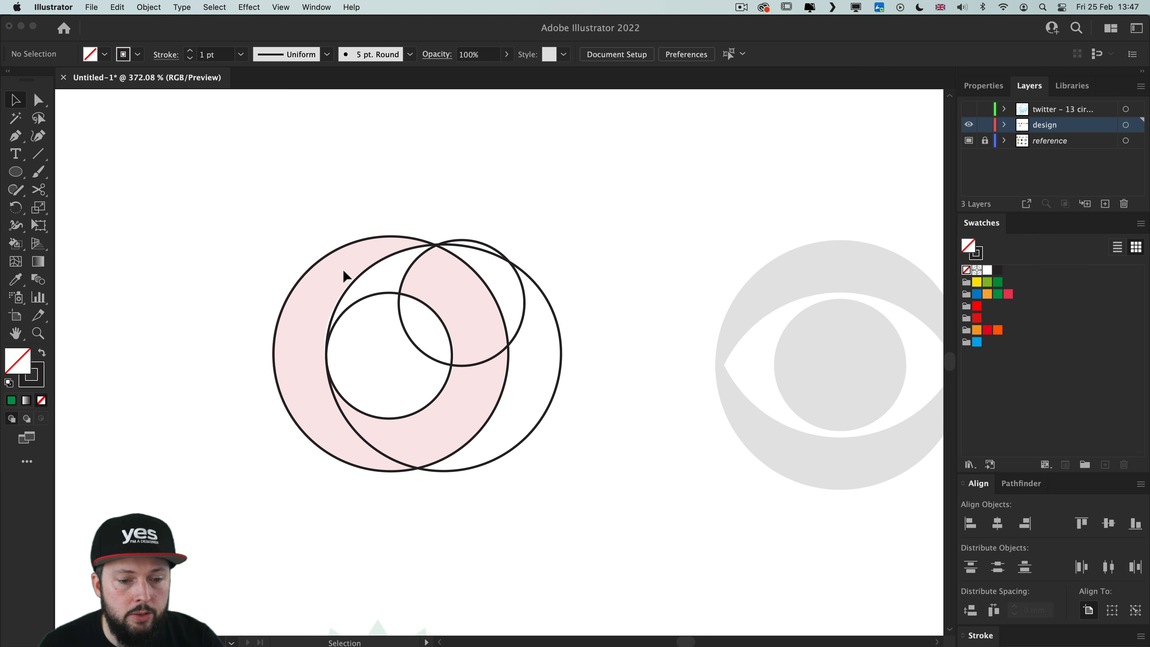
Step: Select all four Vodafone circles and remove the regions outside the main circle with the Shape Builder
left_click_drag(251, 175, 605, 522)
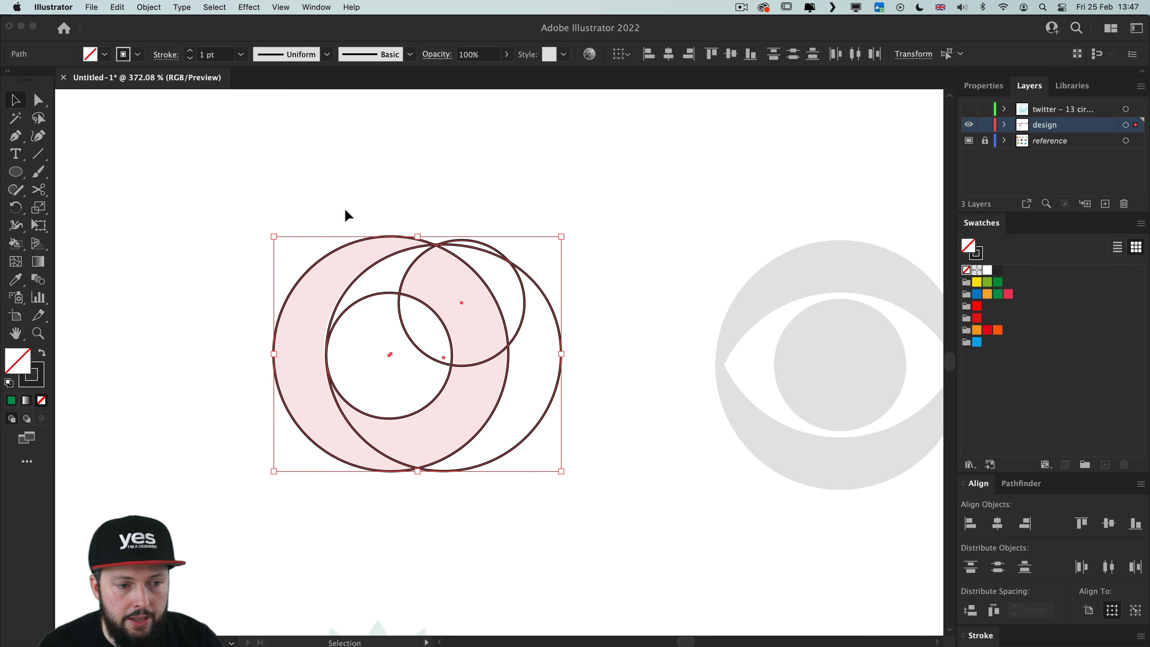
key("shift+m")
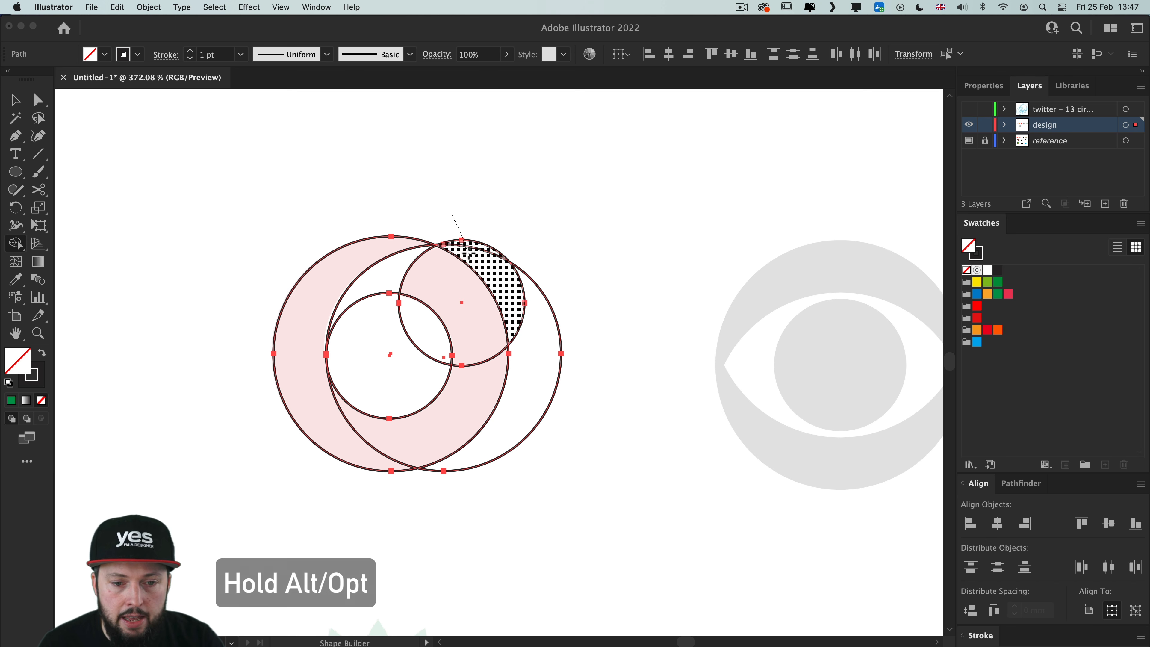
left_click(462, 239, "alt")
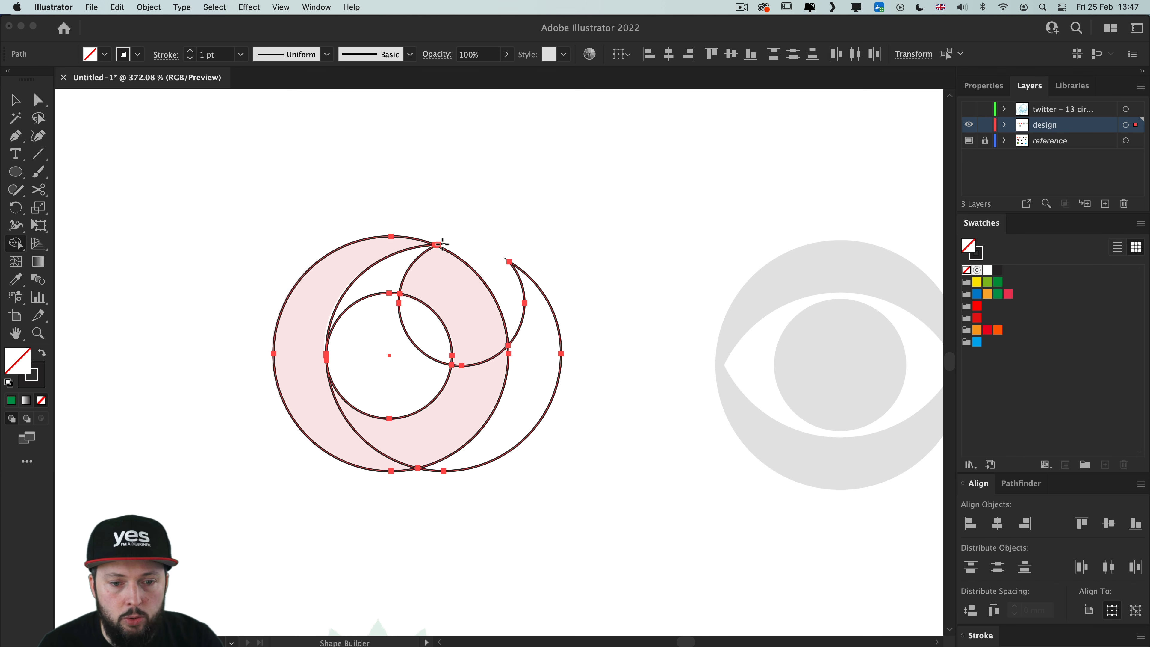
left_click(546, 365, "alt")
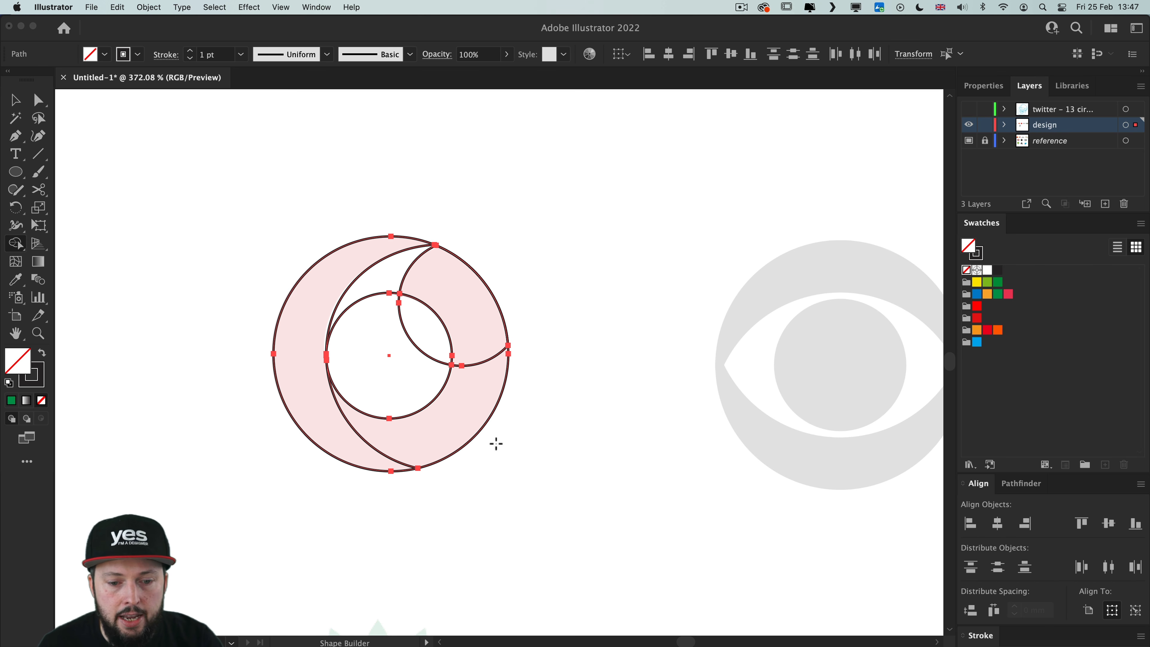
Step: Unify the speech mark's inner regions with the Shape Builder and merge the surrounding segments into one Vodafone body
mouse_move(419, 327)
left_mouse_down()
mouse_move(384, 328)
mouse_move(381, 284)
left_mouse_up()
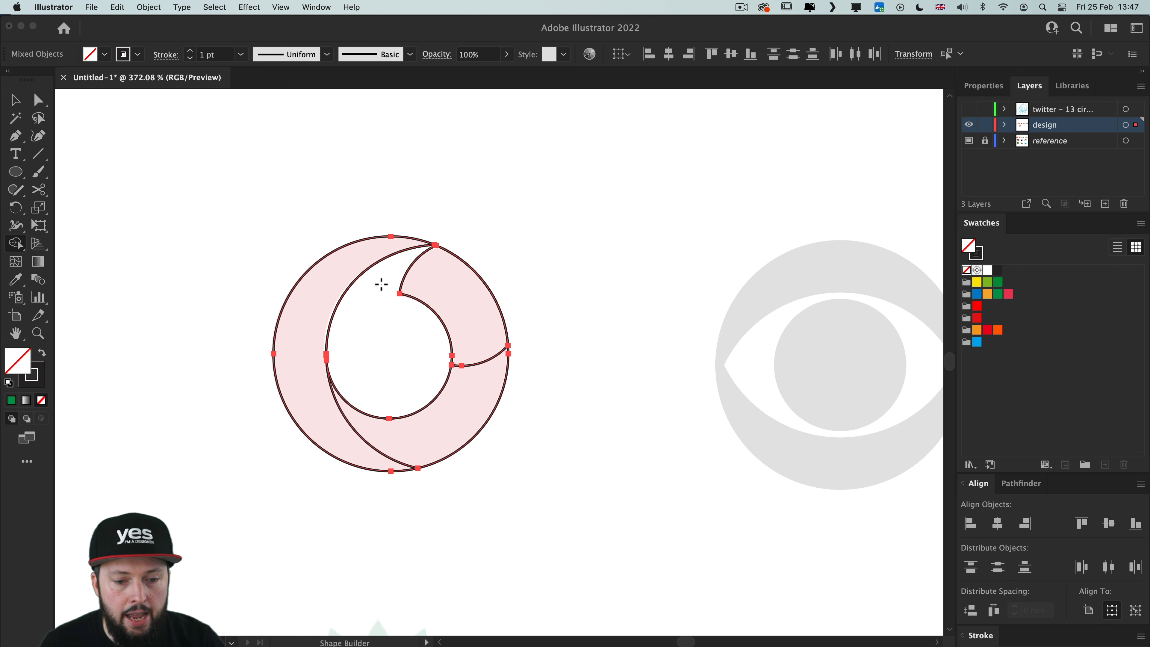
mouse_move(464, 341)
left_mouse_down()
mouse_move(462, 430)
mouse_move(376, 453)
mouse_move(337, 445)
mouse_move(311, 401)
left_mouse_up()
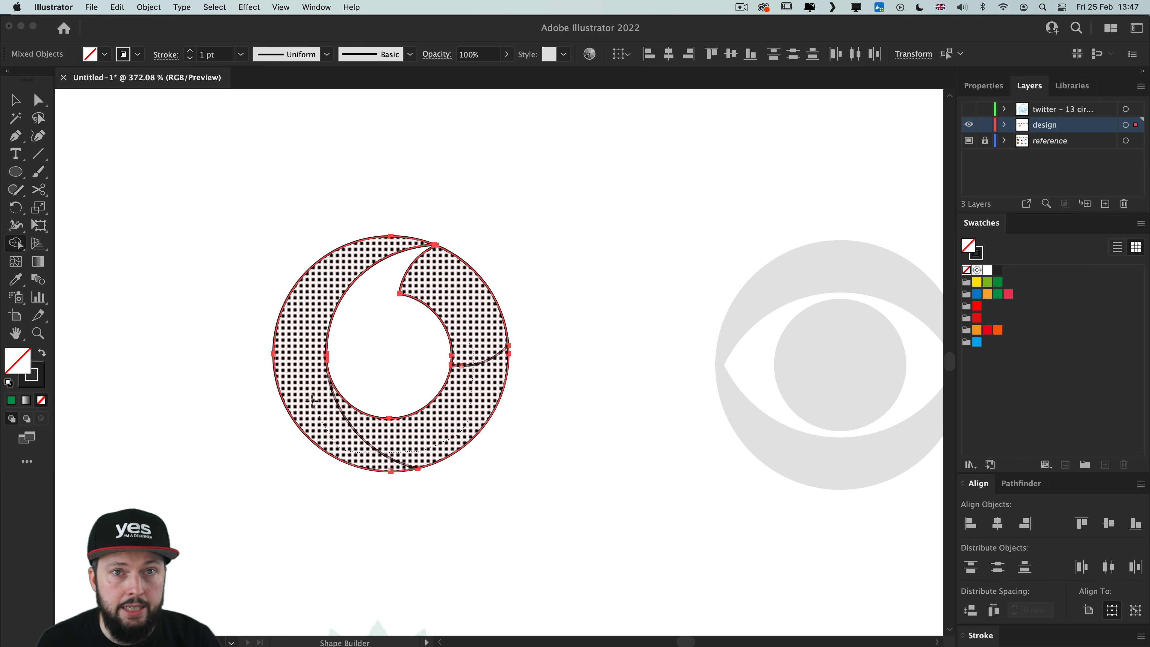
Step: Merge the remaining Vodafone segments, swap the shape's stroke and fill, and colour it with the red swatch
left_click_drag(311, 401, 311, 399)
key("v")
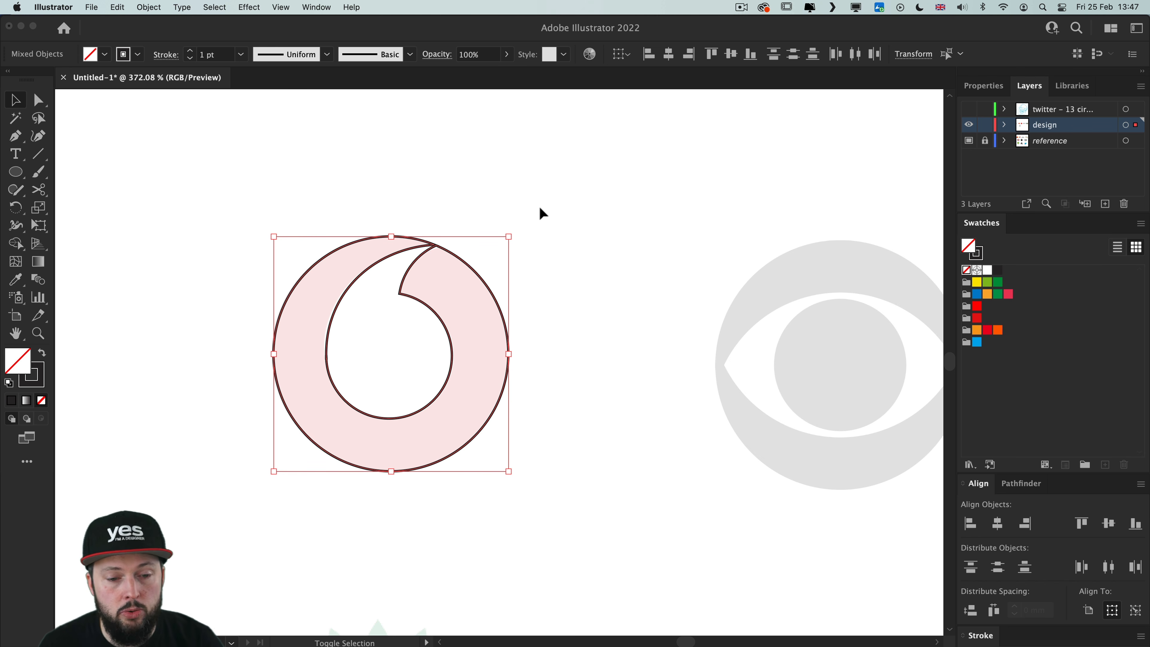
key("shift+x")
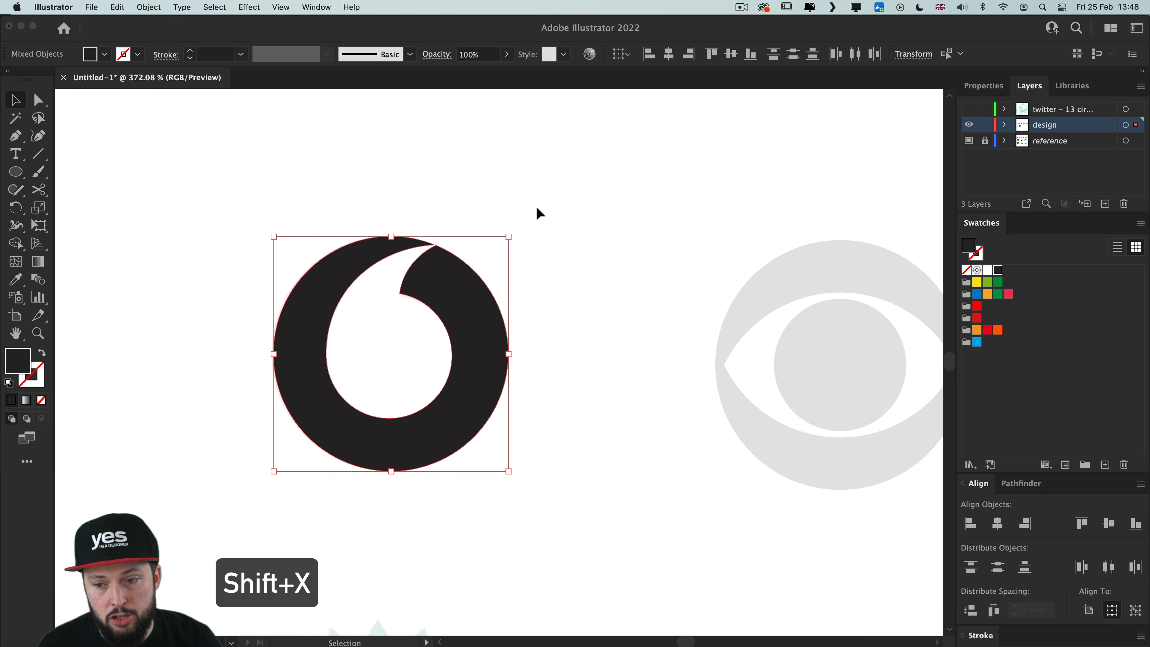
left_click(977, 317)
left_click(584, 220)
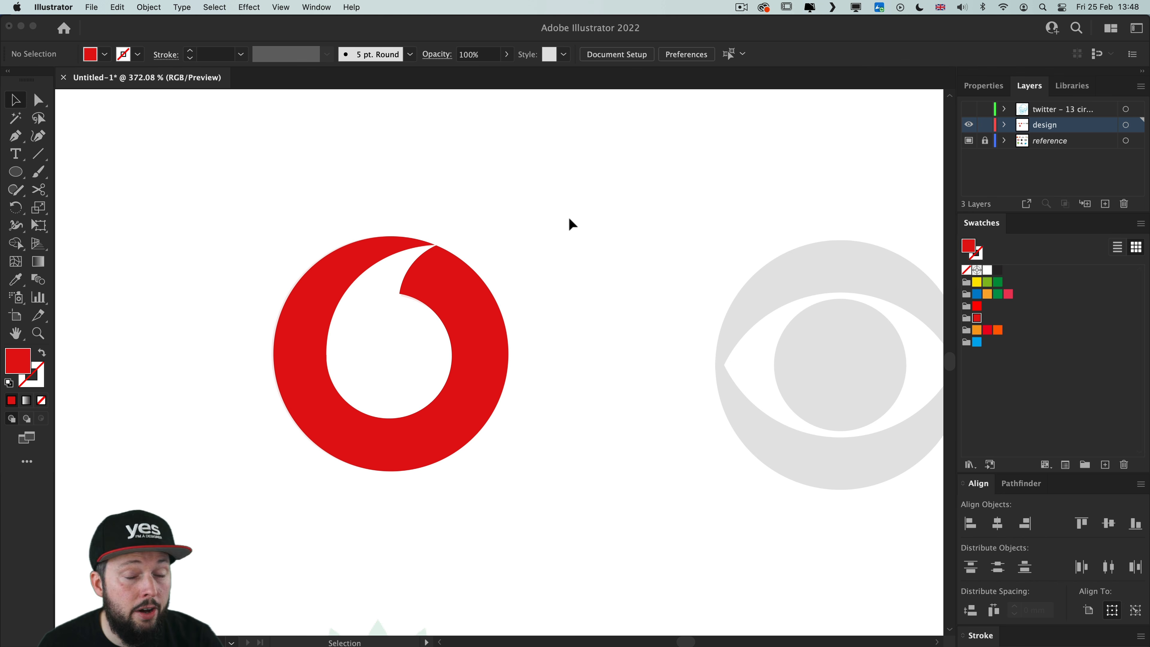
Step: Duplicate the base circle onto the CBS eye reference
key("a")
key("super+0")
key("v")
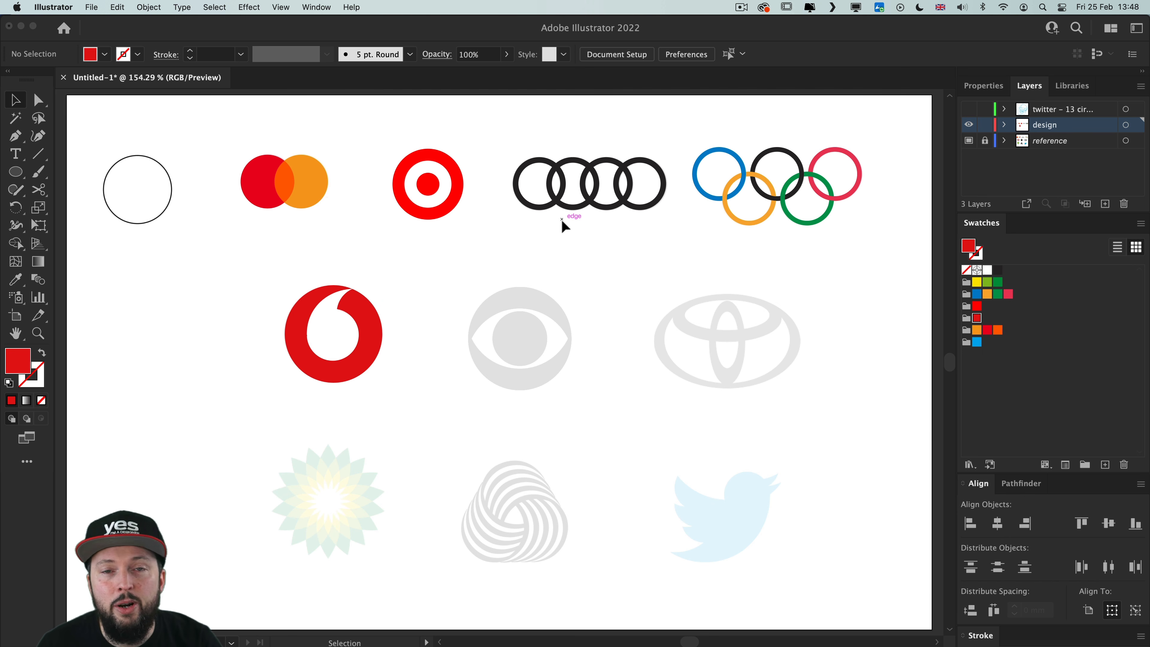
left_click(141, 187)
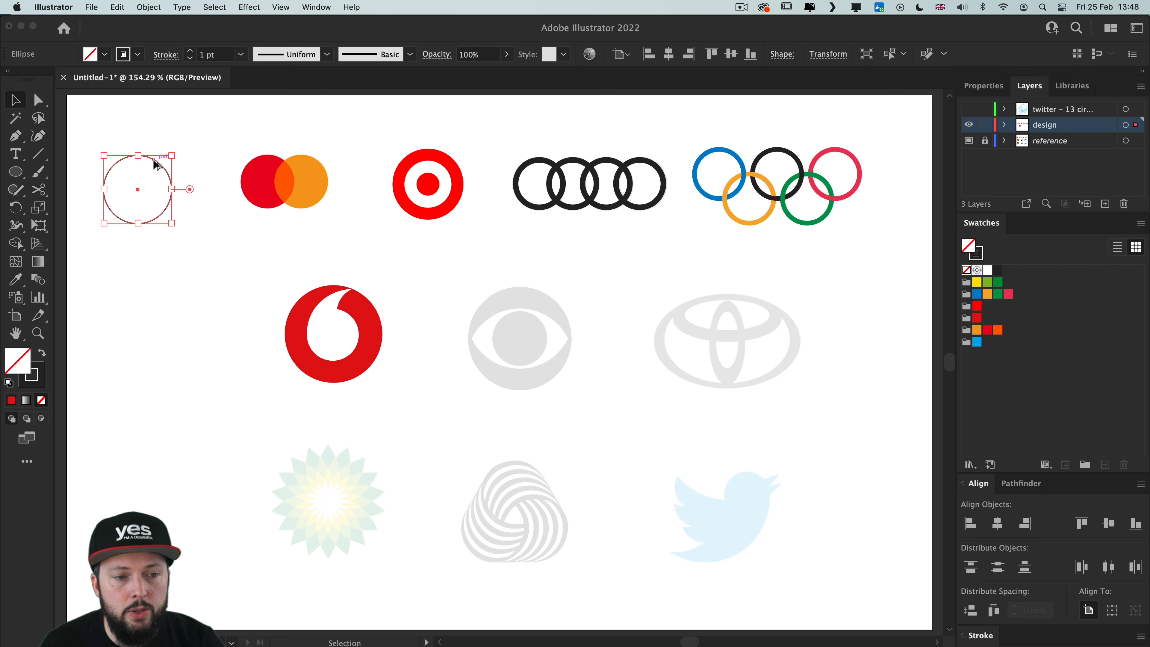
left_click_drag(156, 161, 674, 333)
left_click_drag(777, 332, 709, 317)
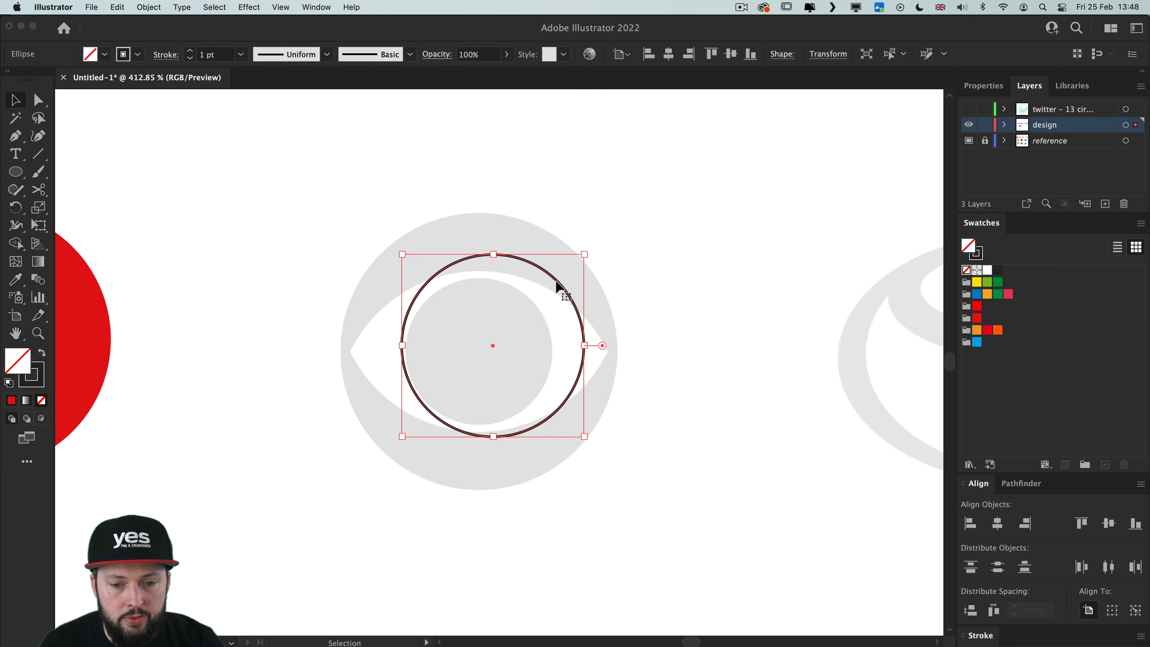
Step: Scale the copied circle down to match the pupil in the centre of the CBS eye
left_click_drag(584, 255, 557, 281)
left_click_drag(557, 436, 547, 426)
left_click_drag(404, 427, 407, 421)
left_click_drag(547, 280, 551, 277)
left_click_drag(493, 421, 494, 424)
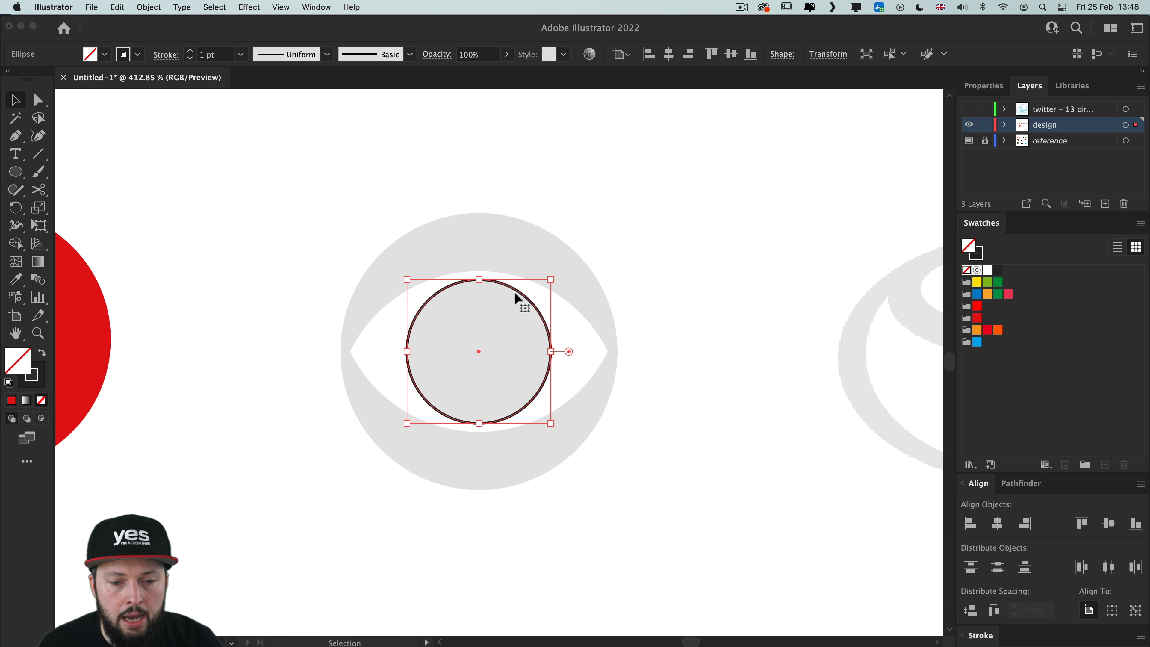
Step: Duplicate the pupil circle, enlarge the copy to trace the lower eyelid, and copy it for the outer ring and upper eyelid
mouse_move(515, 289)
left_mouse_down()
mouse_move(515, 255)
mouse_move(681, 180)
left_mouse_up()
left_click_drag(551, 437, 554, 412)
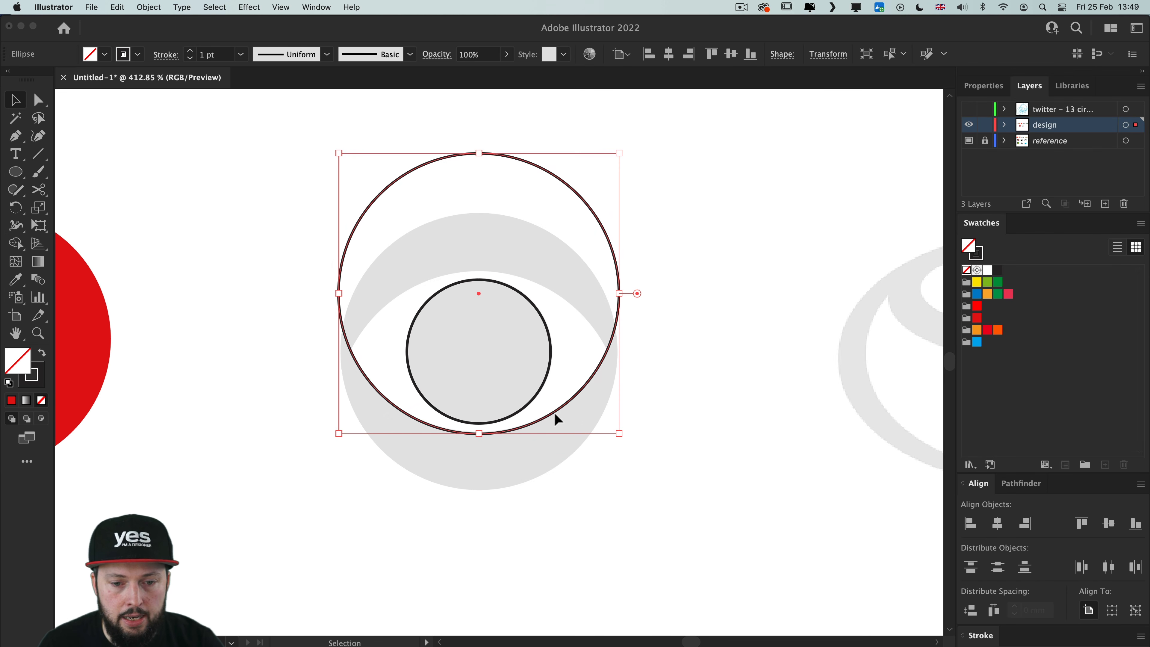
mouse_move(548, 174)
left_mouse_down()
mouse_move(551, 232)
mouse_move(523, 281)
left_mouse_up()
left_click_drag(698, 205, 577, 474)
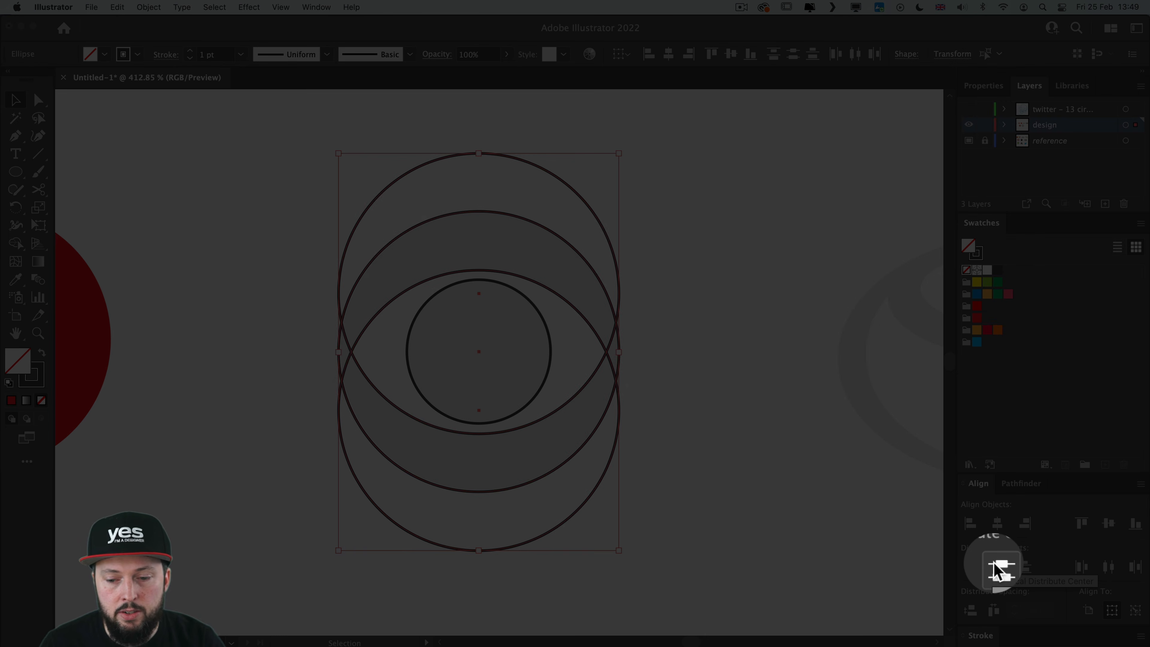
Step: Distribute the three large circles evenly by vertical centres, and align all four CBS circles on their horizontal centres
left_click(994, 564)
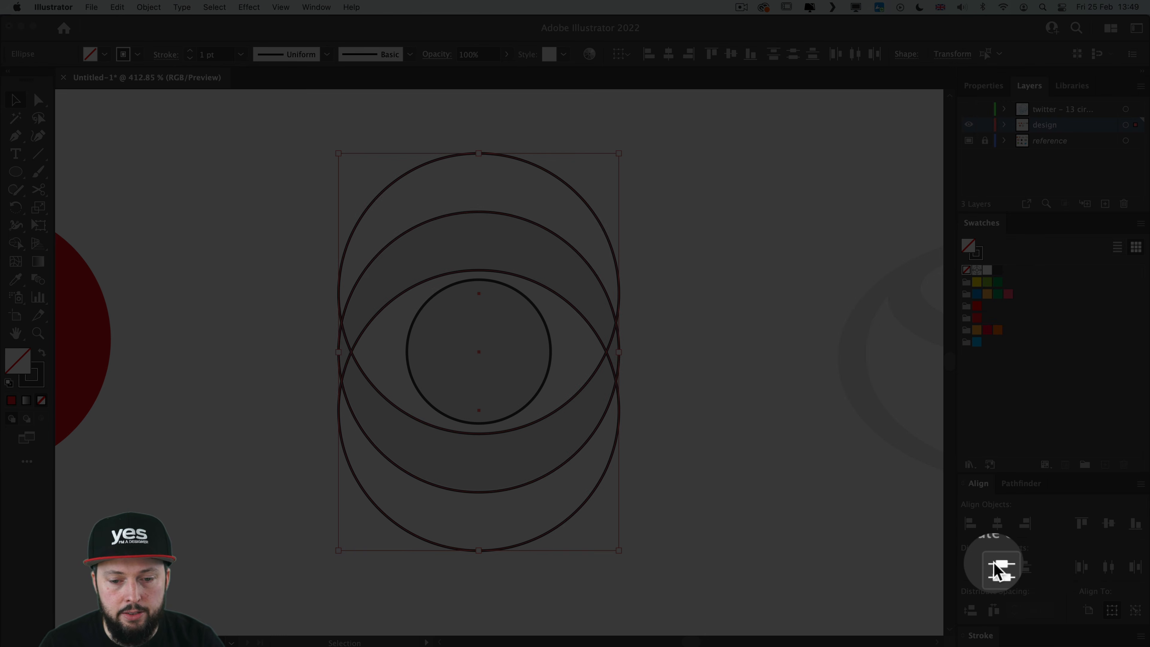
left_click_drag(704, 546, 492, 148)
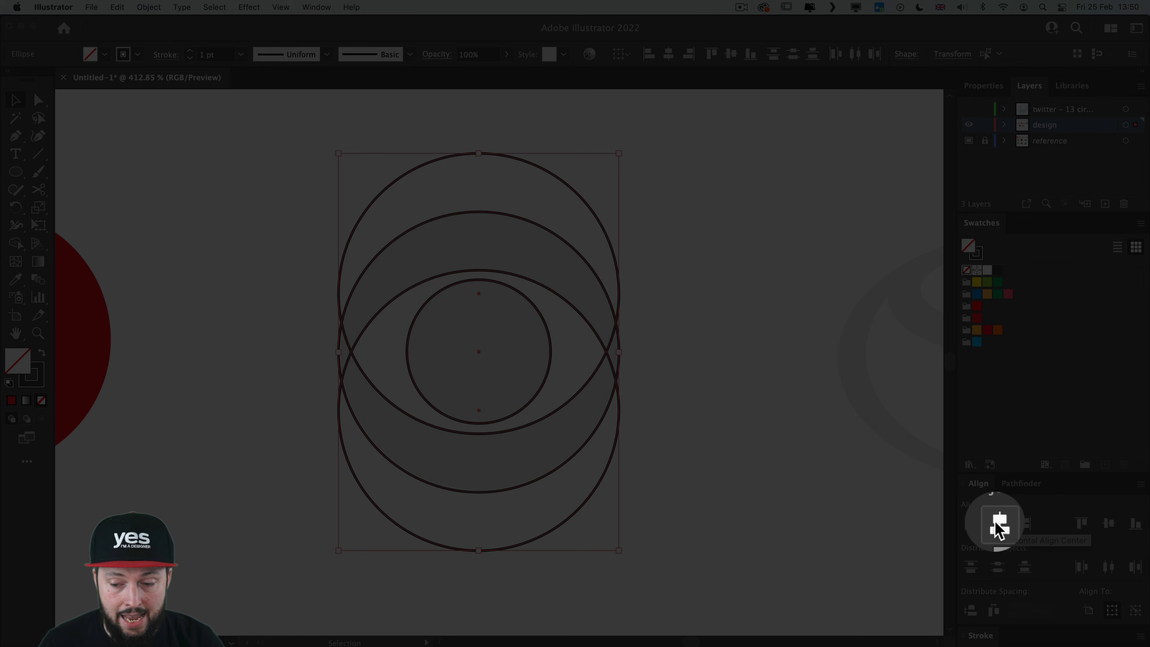
left_click(994, 522)
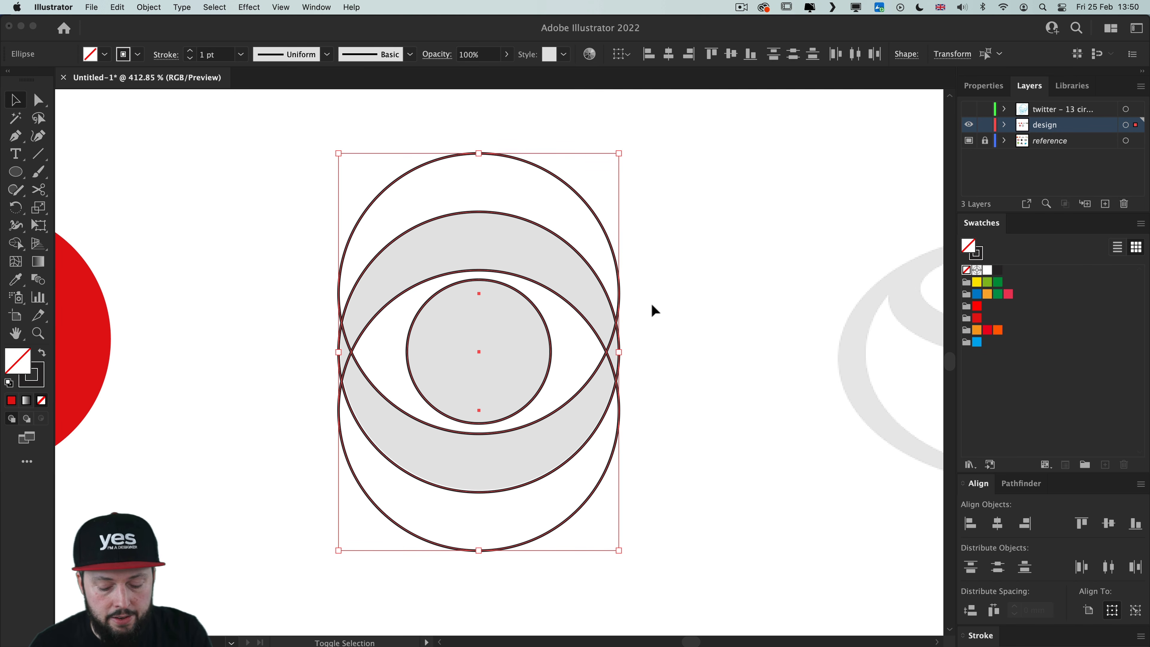
Step: With the Shape Builder, remove the outer crescents, merge the ring segments around the eye, and delete the area around the pupil
key("shift+m")
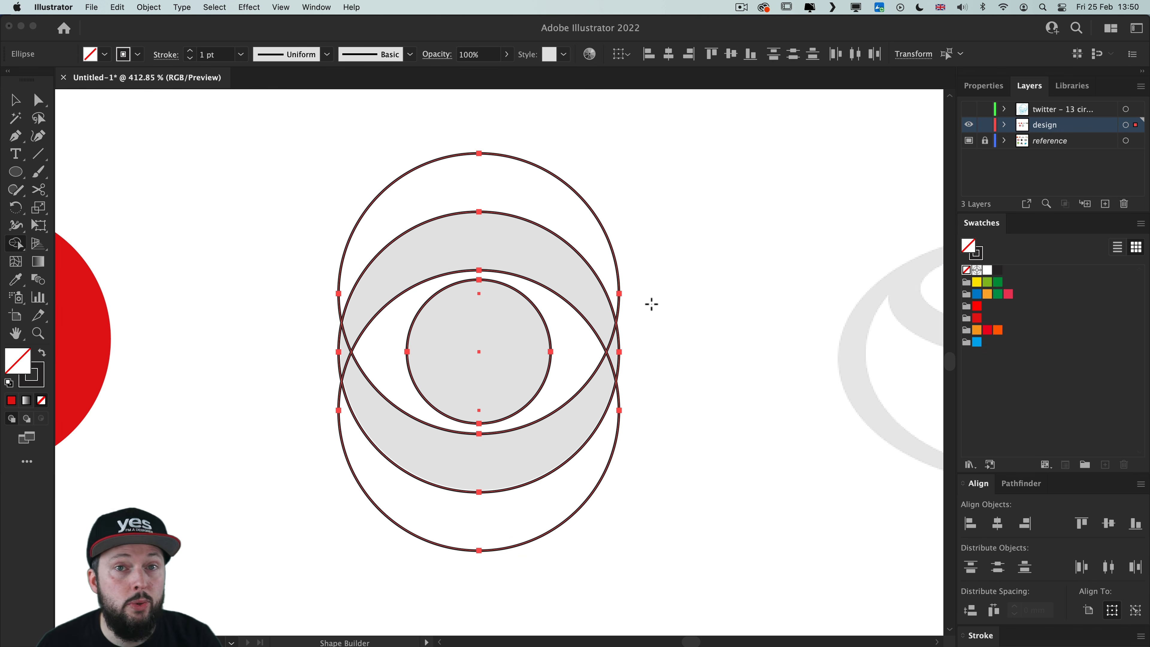
key("shift+m")
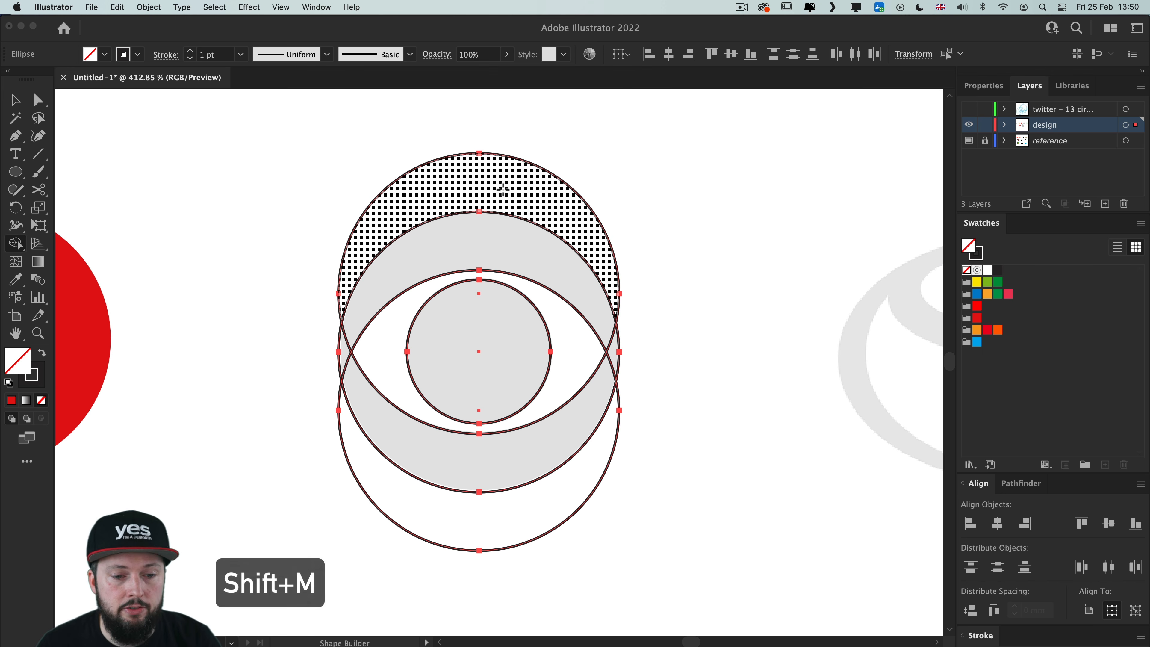
left_click(503, 190, "alt")
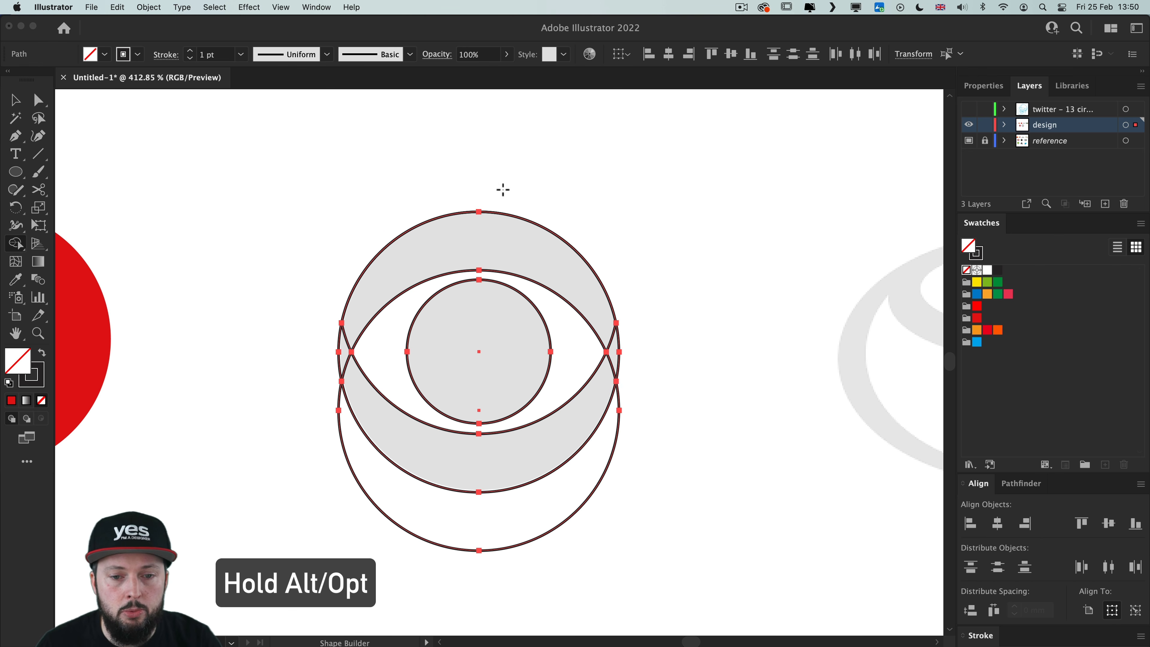
left_click(525, 524, "alt")
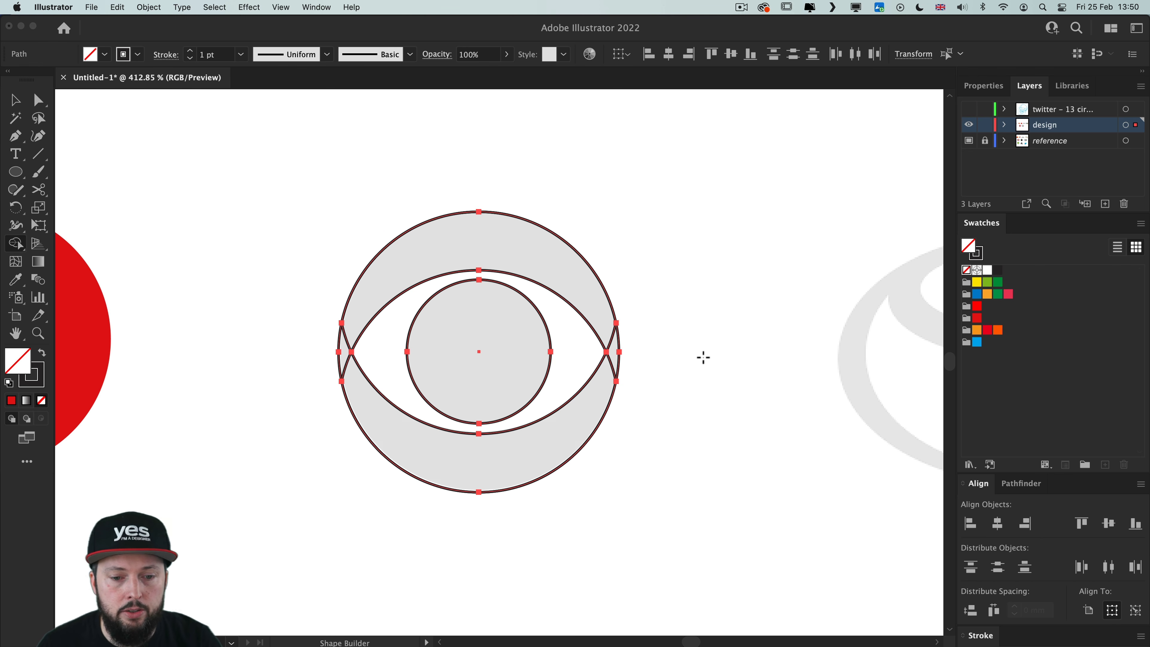
mouse_move(609, 321)
left_mouse_down()
mouse_move(603, 384)
mouse_move(565, 429)
mouse_move(341, 409)
left_mouse_up()
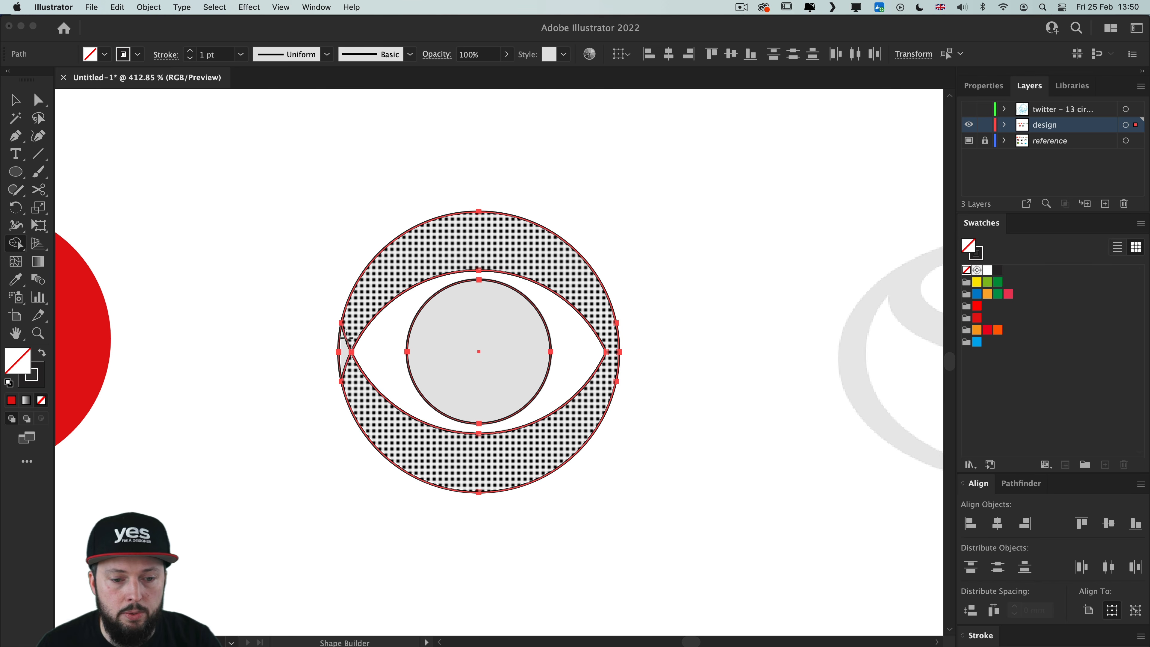
left_click(398, 385, "alt")
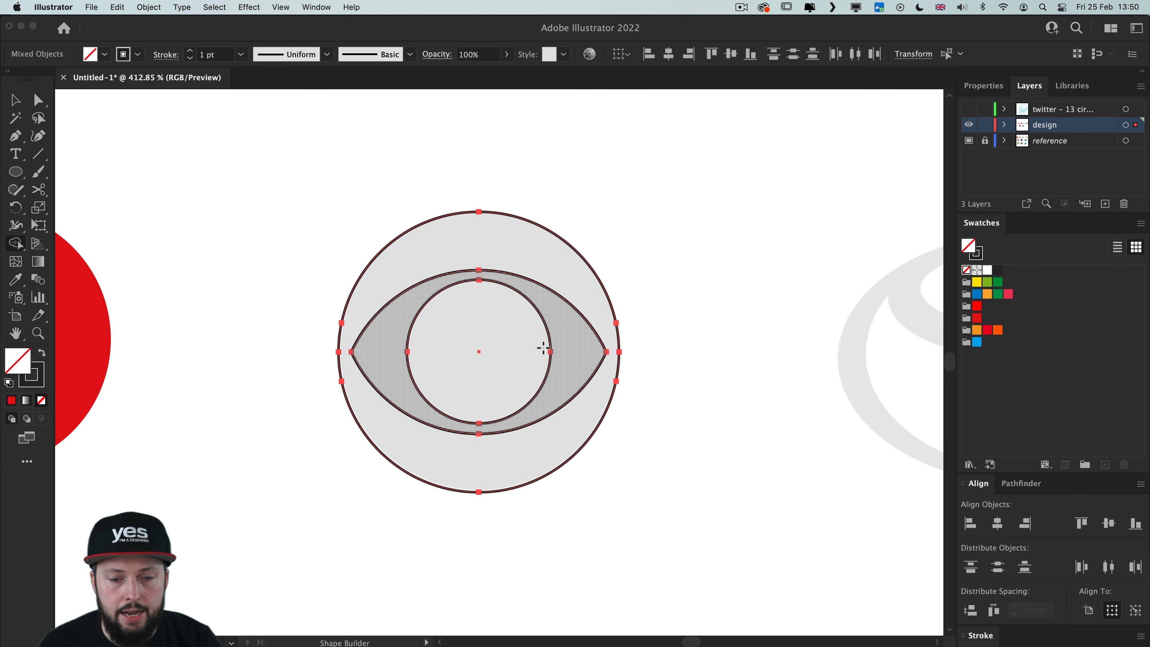
Step: Swap the stroke and fill of the CBS eye shapes to make them solid black
key("v")
key("shift+x")
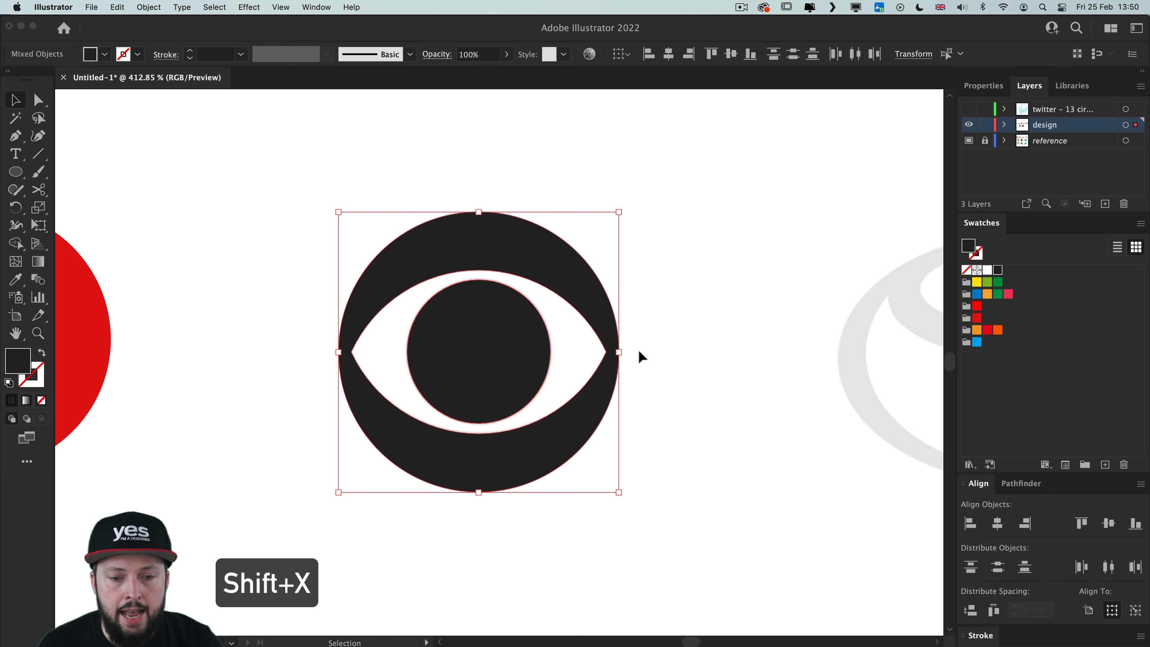
left_click(698, 226)
Step: Duplicate the base circle onto the Toyota reference and stretch it into an ellipse matching the emblem's outer edge
key("super+0")
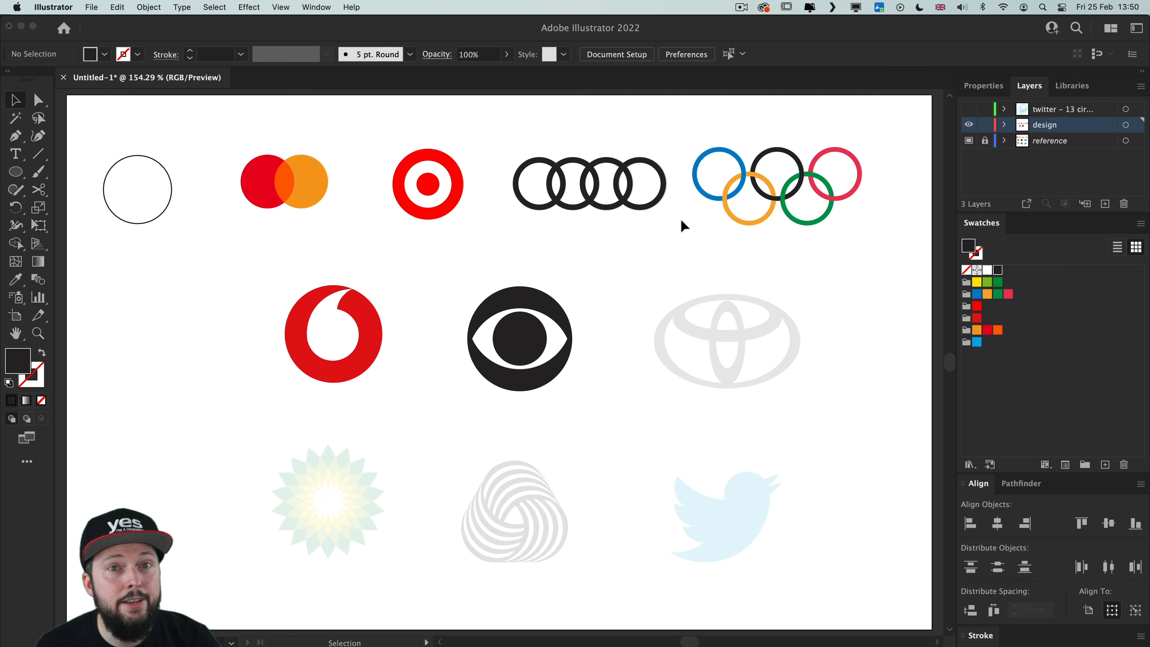
left_click_drag(156, 164, 933, 331)
key("super+space")
left_click_drag(824, 332, 870, 333)
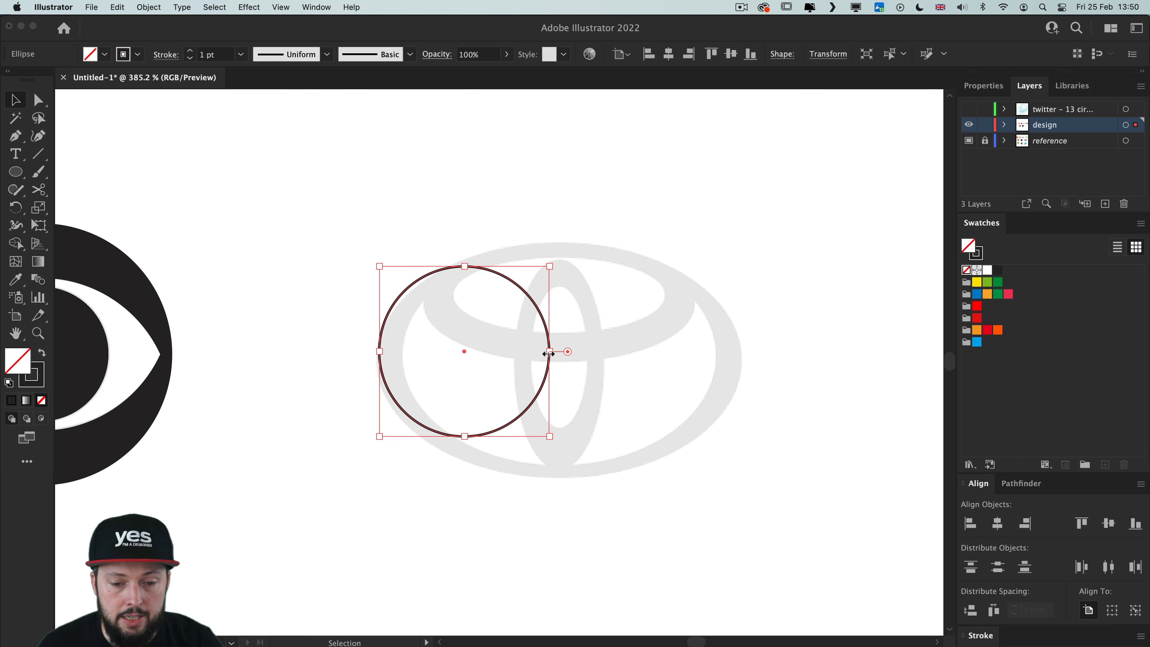
left_click_drag(549, 352, 742, 352)
left_click_drag(561, 266, 561, 246)
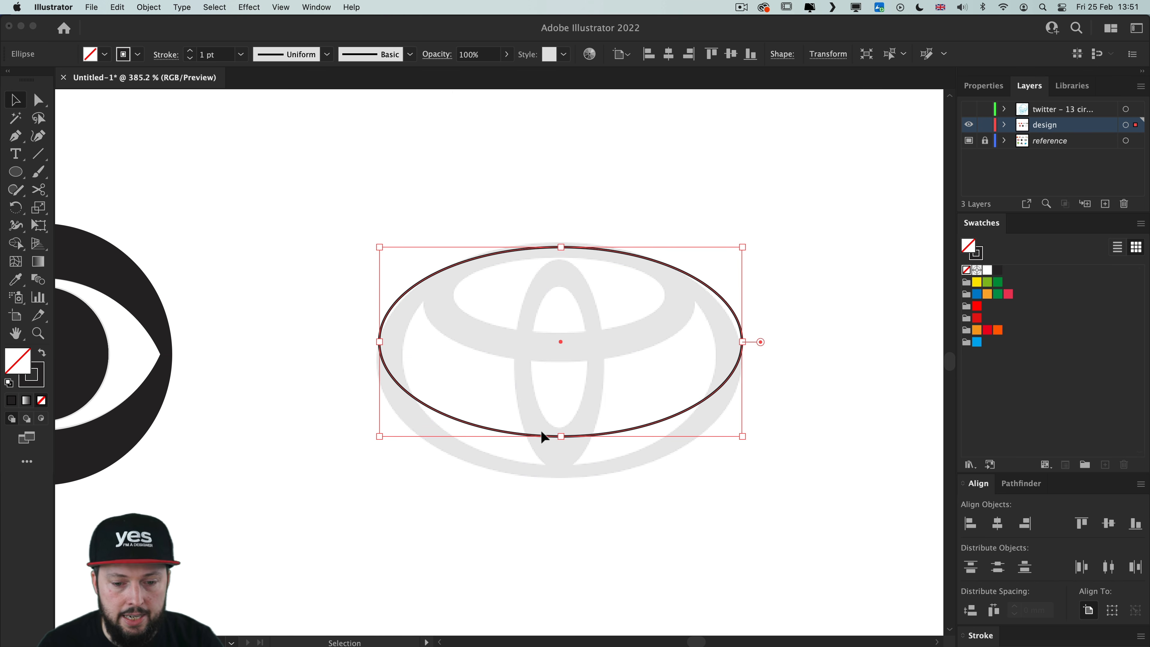
left_click_drag(560, 436, 561, 478)
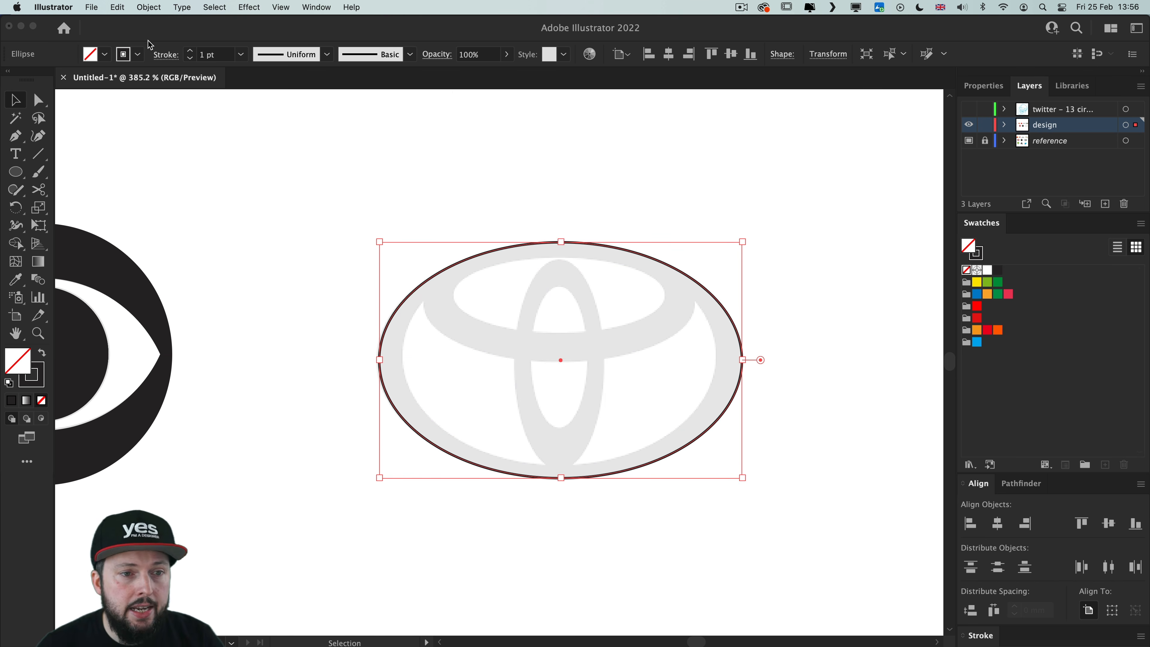
Step: Set the Toyota outer ellipse's stroke weight to 7 pt
left_click(165, 54)
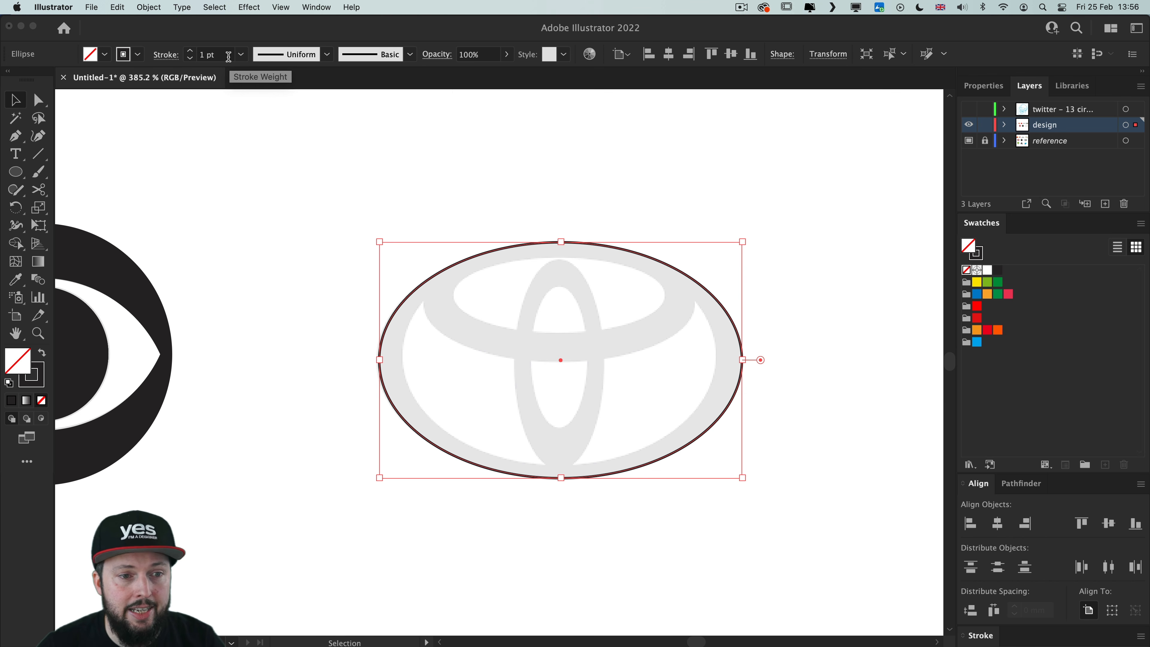
left_click(189, 52)
left_click(189, 53)
left_click(189, 53)
left_click(189, 52)
left_click(190, 52)
left_click(190, 53)
Step: Shrink the outer ellipse so its thick stroke lines up with the outer edge of the Toyota reference
left_click_drag(742, 242, 734, 247)
left_click_drag(735, 246, 737, 245)
left_click_drag(562, 247, 563, 252)
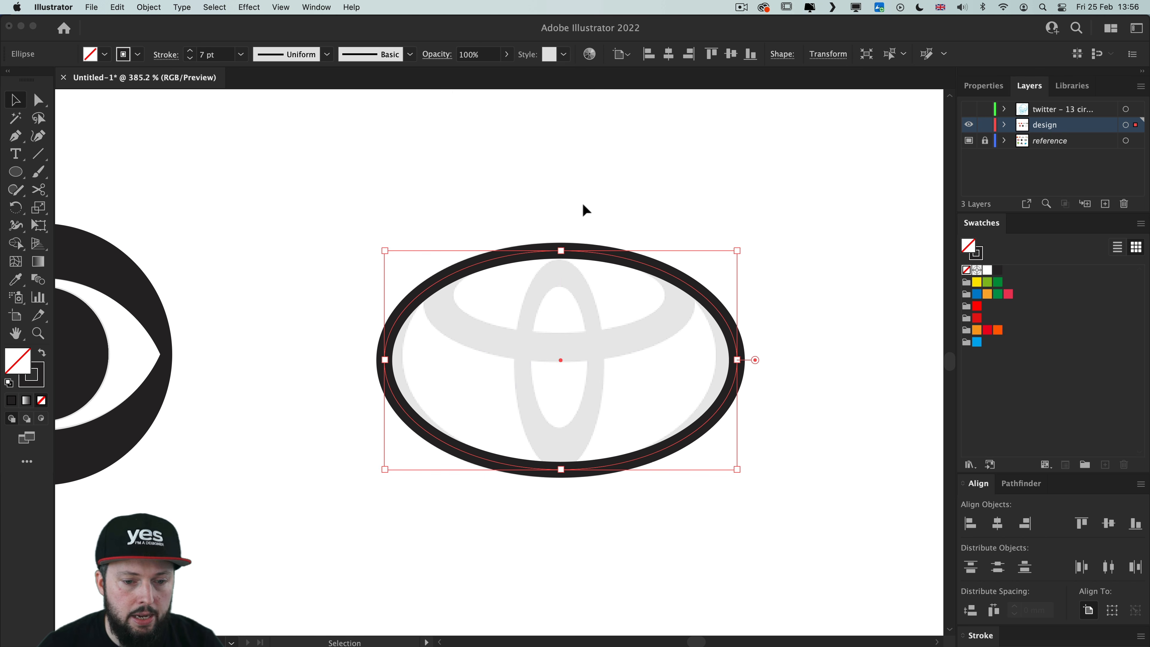
left_click(581, 191)
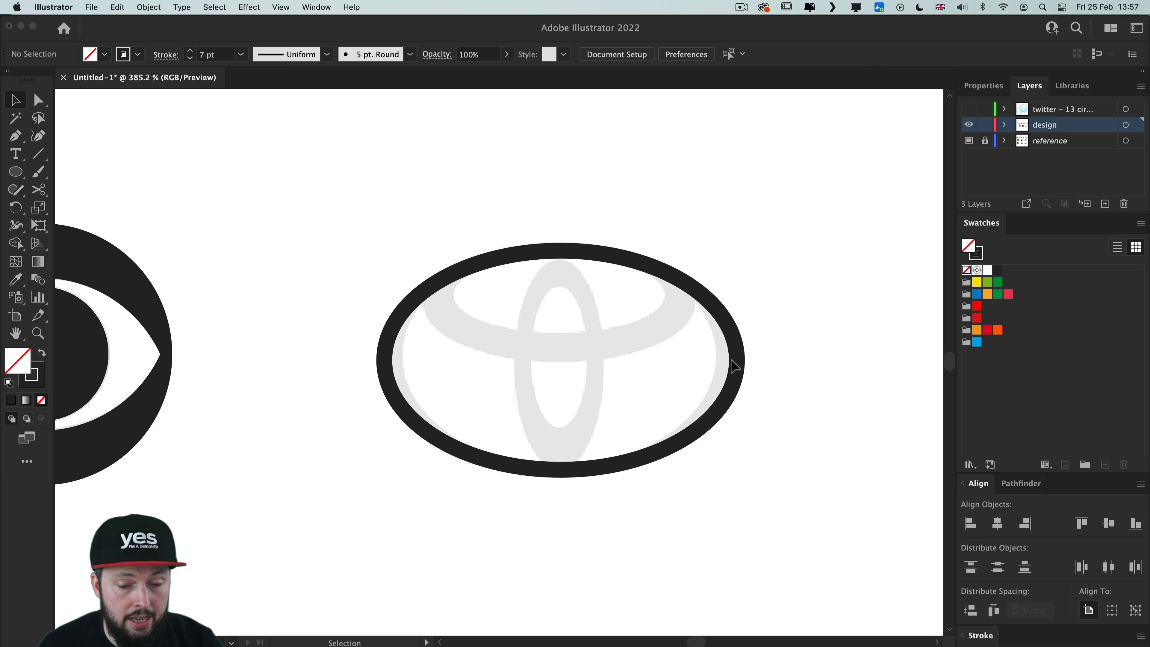
Step: Widen the outer ellipse's stroke inward at its left and right anchors with the Width tool, matching the reference
left_click_drag(331, 274, 404, 376)
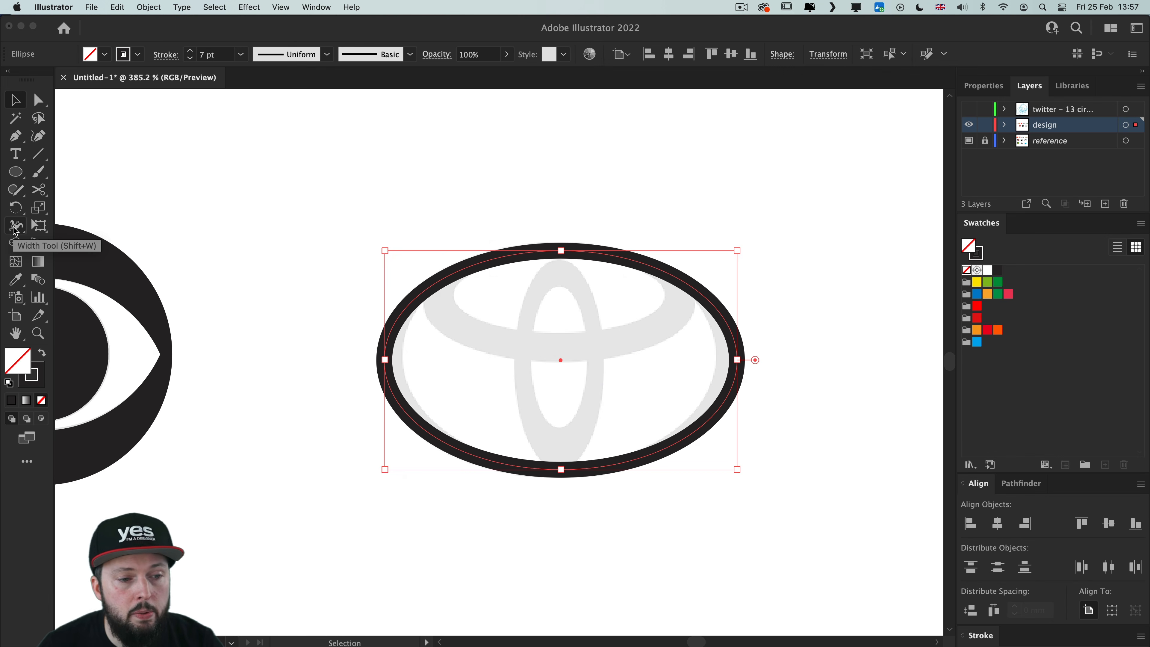
key("shift+w")
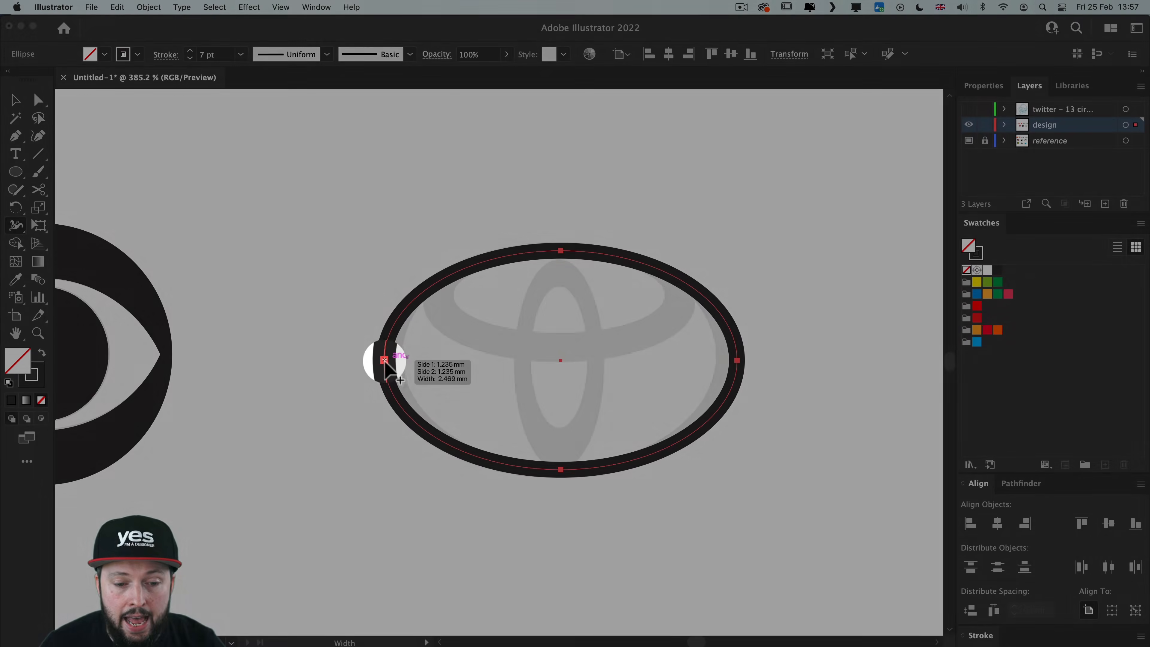
left_click_drag(384, 360, 397, 365)
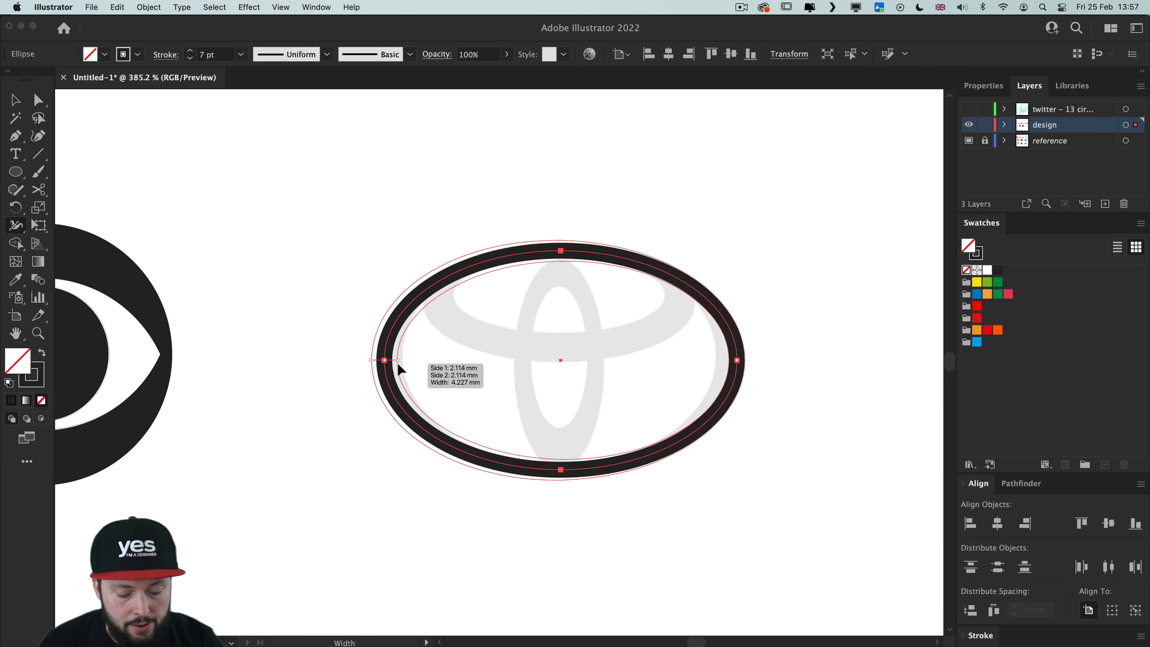
left_click_drag(398, 364, 402, 363)
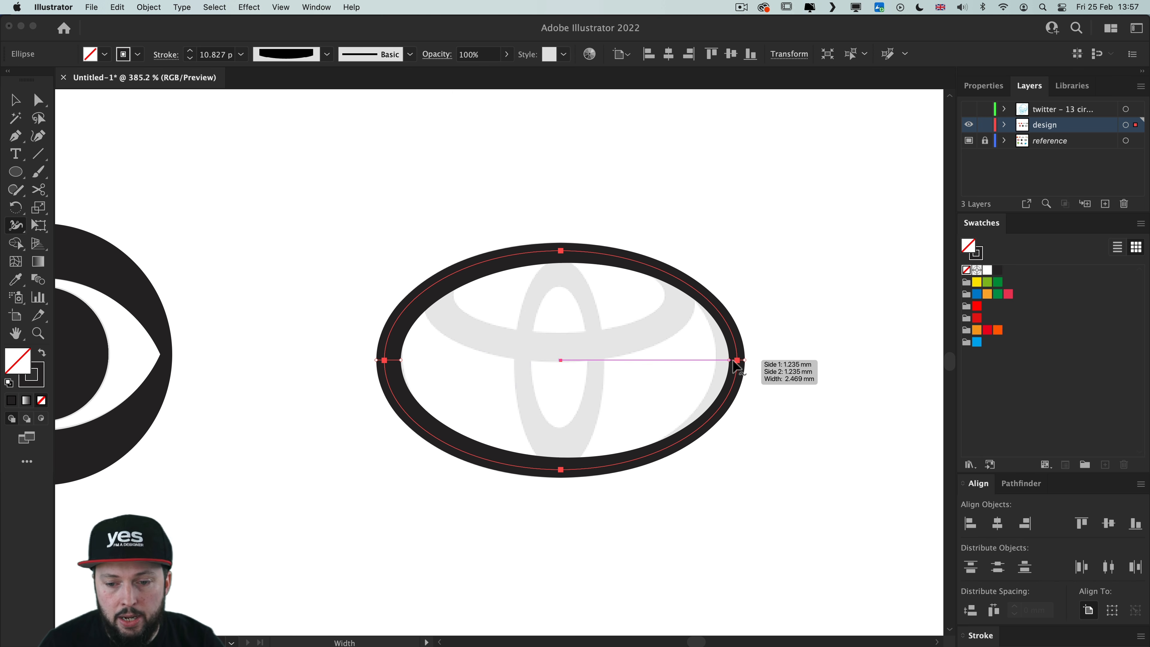
left_click_drag(729, 359, 716, 358)
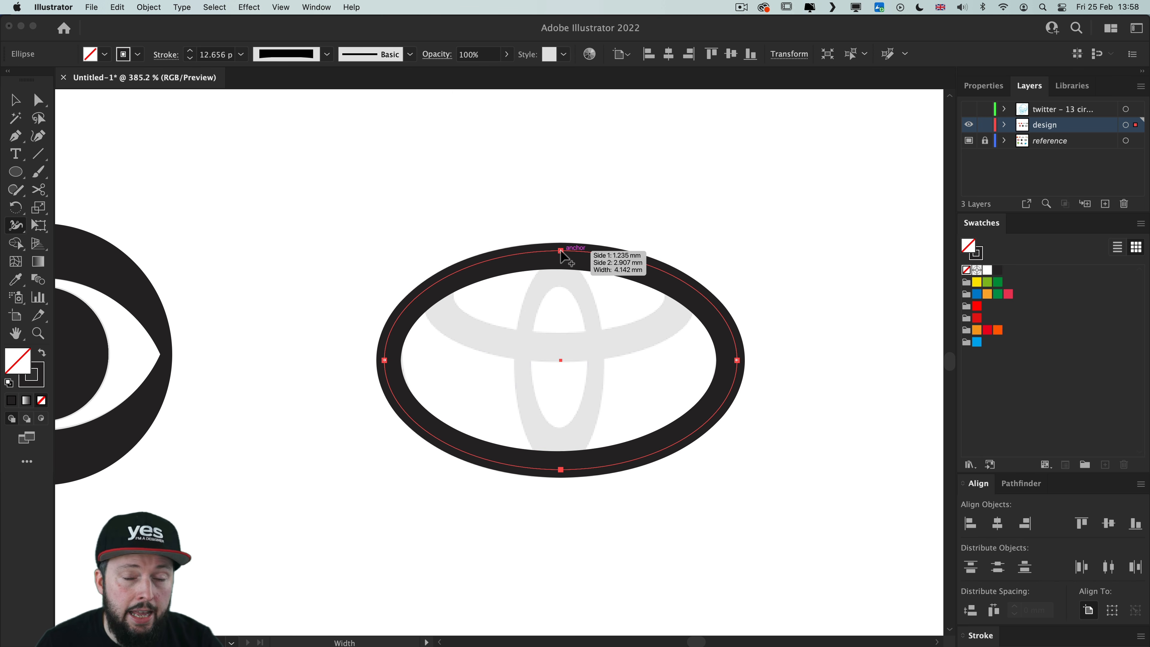
Step: Narrow the inner side of the ellipse's stroke at its top and bottom anchors to match the reference
left_click_drag(560, 250, 560, 259)
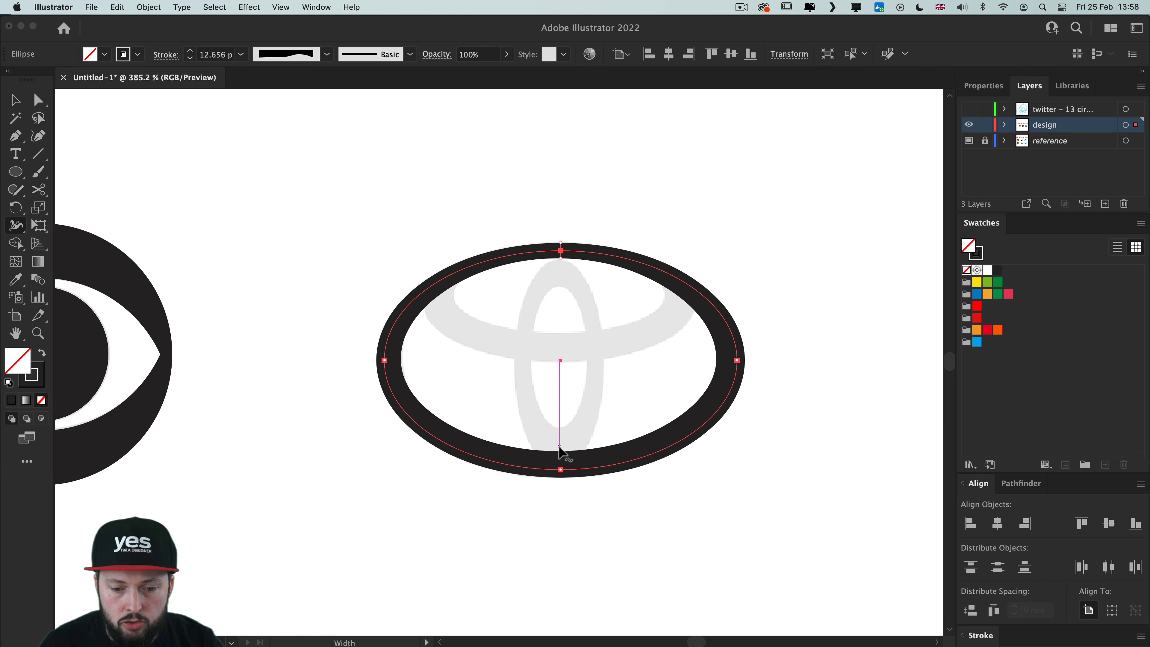
left_click_drag(561, 452, 561, 468)
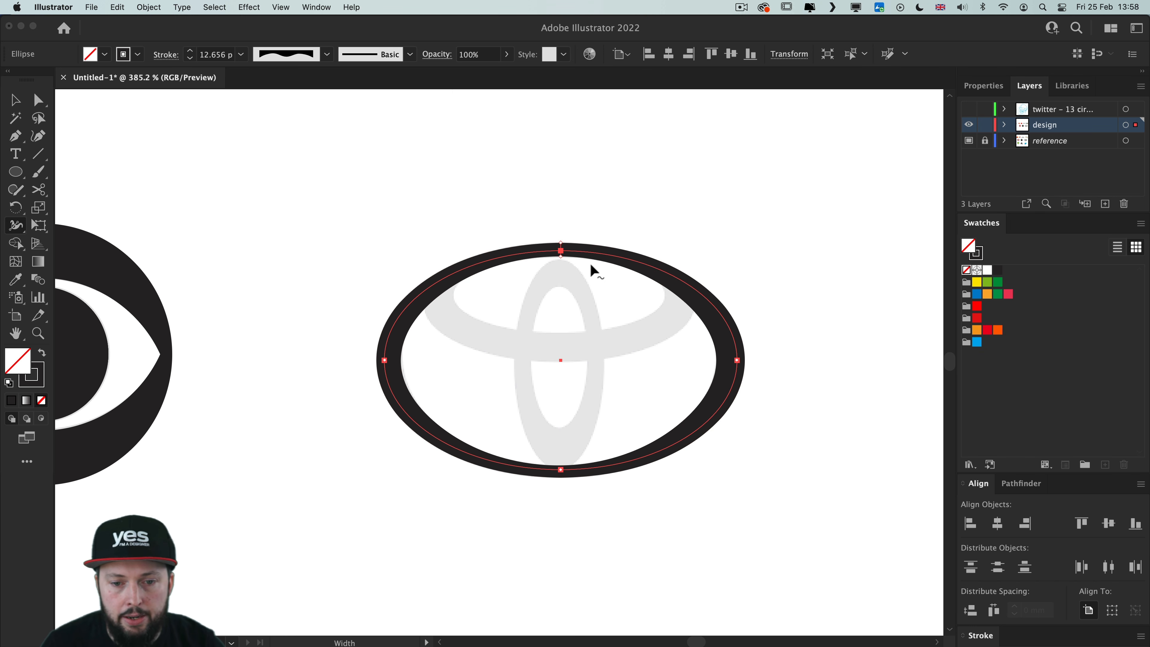
key("v")
left_click(617, 188)
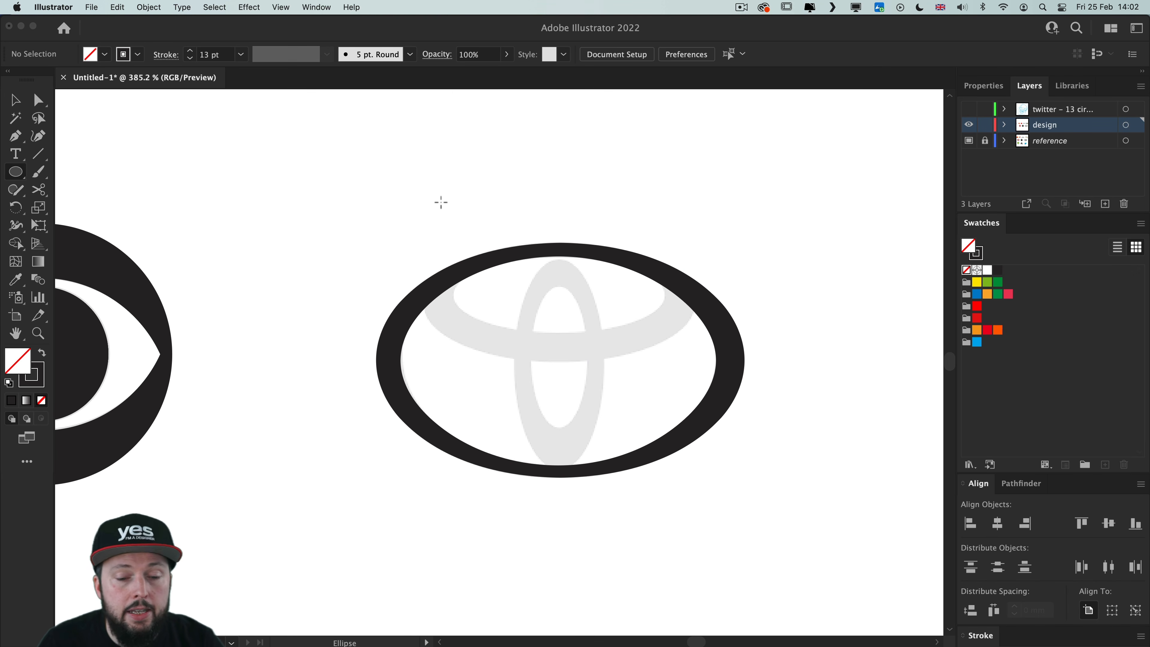
Step: Draw a wide ellipse for Toyota's upper horizontal loop, with no fill and a 13 pt stroke aligned to the outside
left_click_drag(432, 198, 687, 335)
key("v")
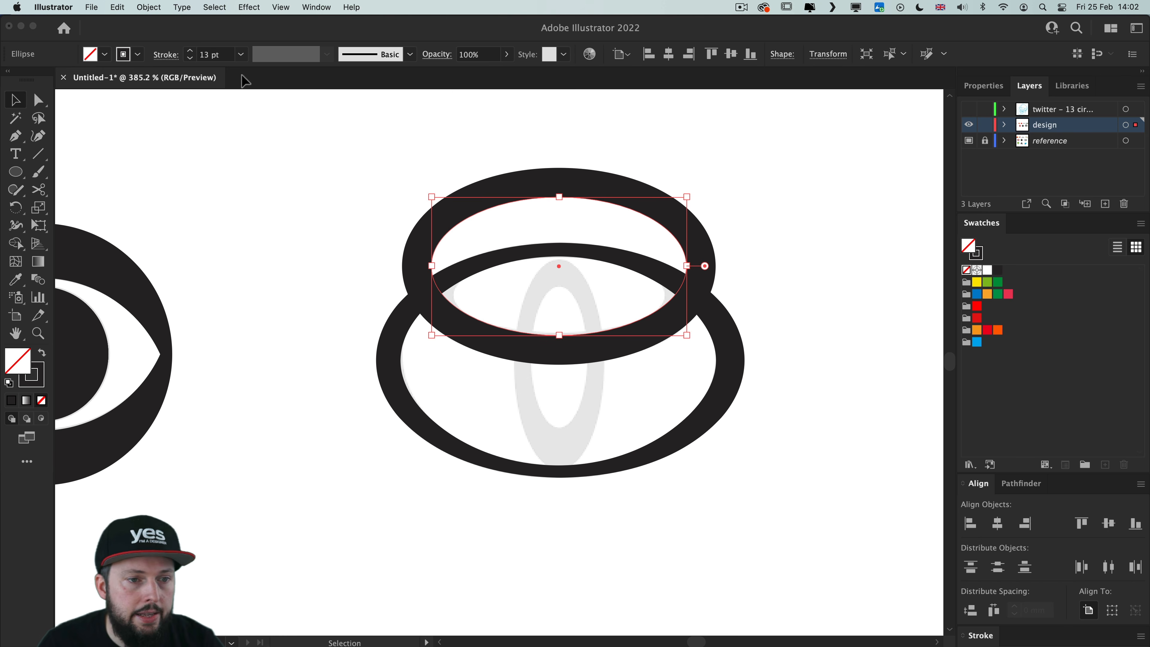
left_click(161, 60)
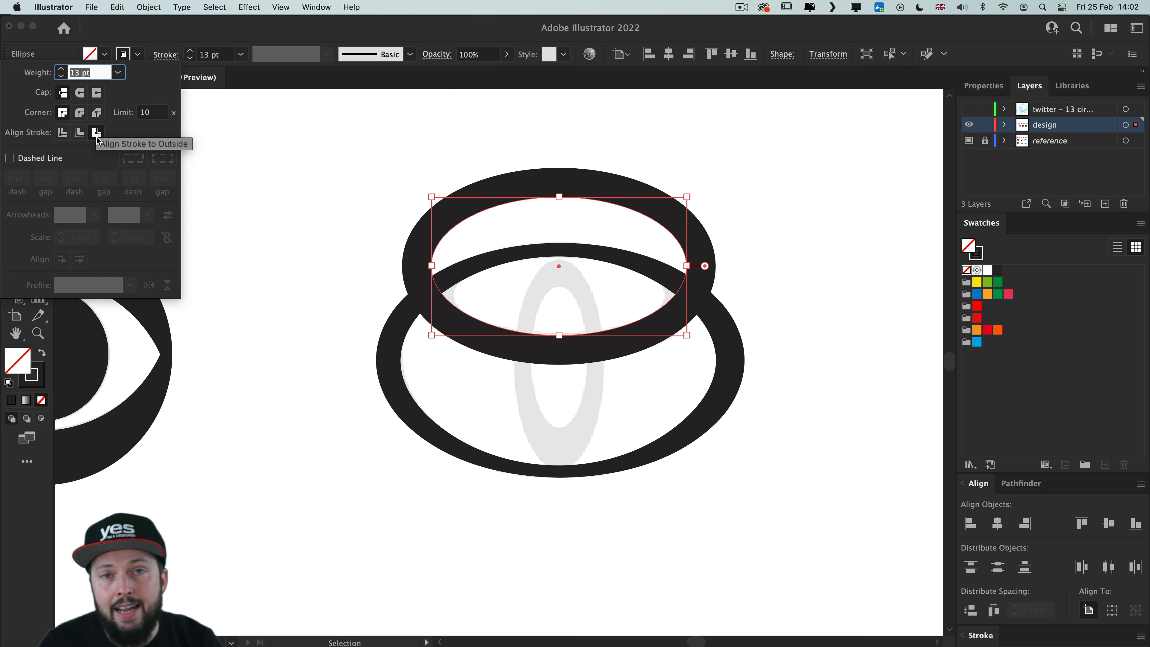
Step: Flatten and narrow the upper ellipse so its inner edge fits the reference loop inside the Toyota outer oval
mouse_move(570, 180)
left_mouse_down()
mouse_move(580, 186)
mouse_move(562, 249)
mouse_move(564, 232)
left_mouse_up()
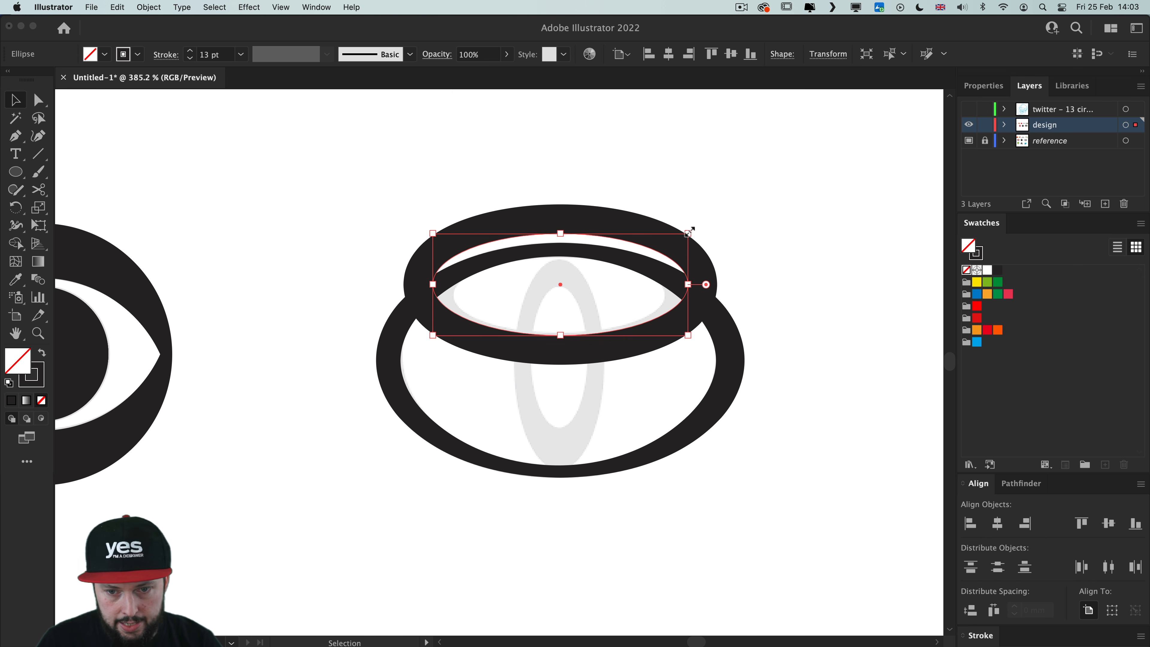
left_click_drag(687, 233, 668, 259)
left_click(702, 224)
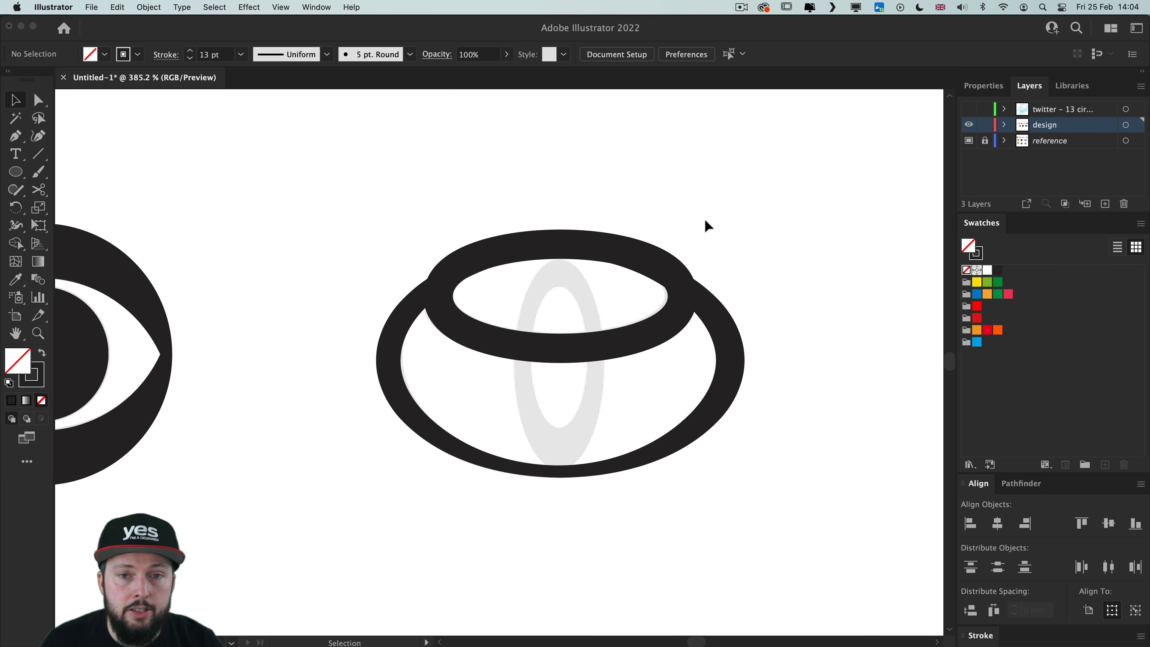
Step: Expand the appearance of both the outer and the upper Toyota ellipse, turning their strokes into filled shapes
left_click(414, 293)
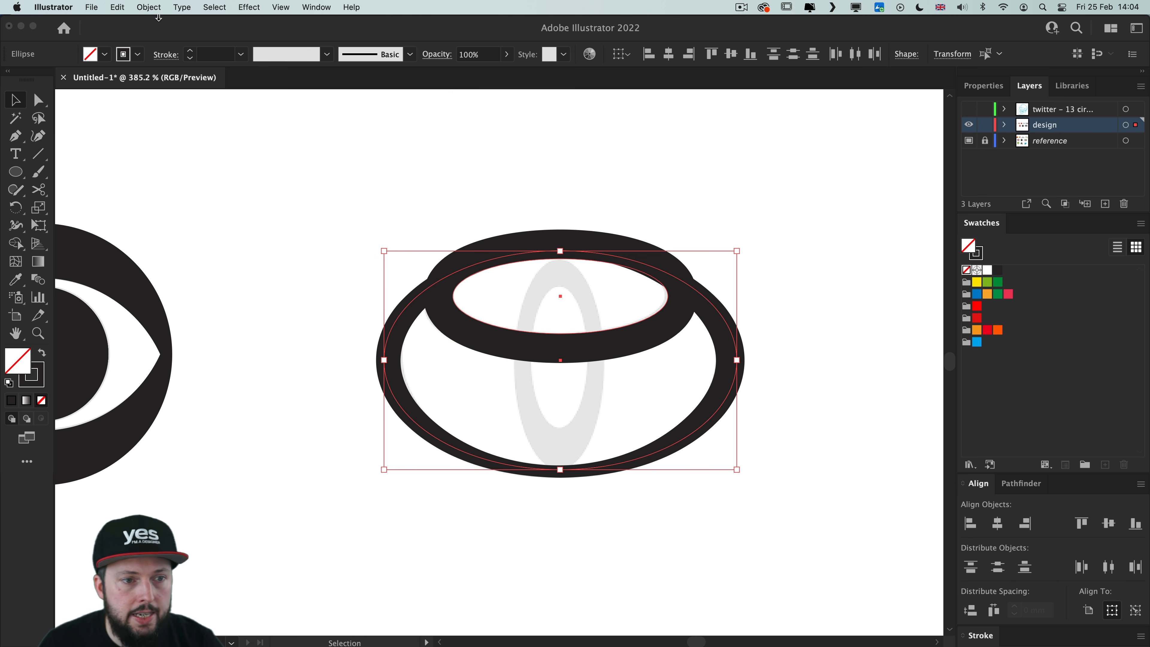
left_click(152, 7)
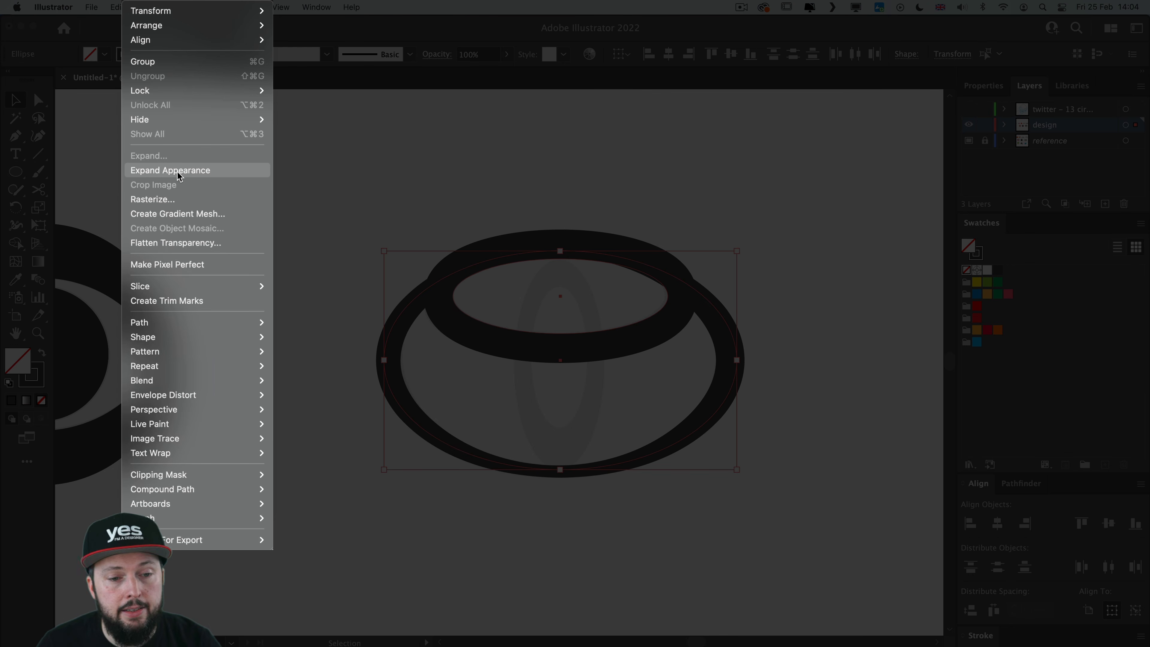
left_click(178, 173)
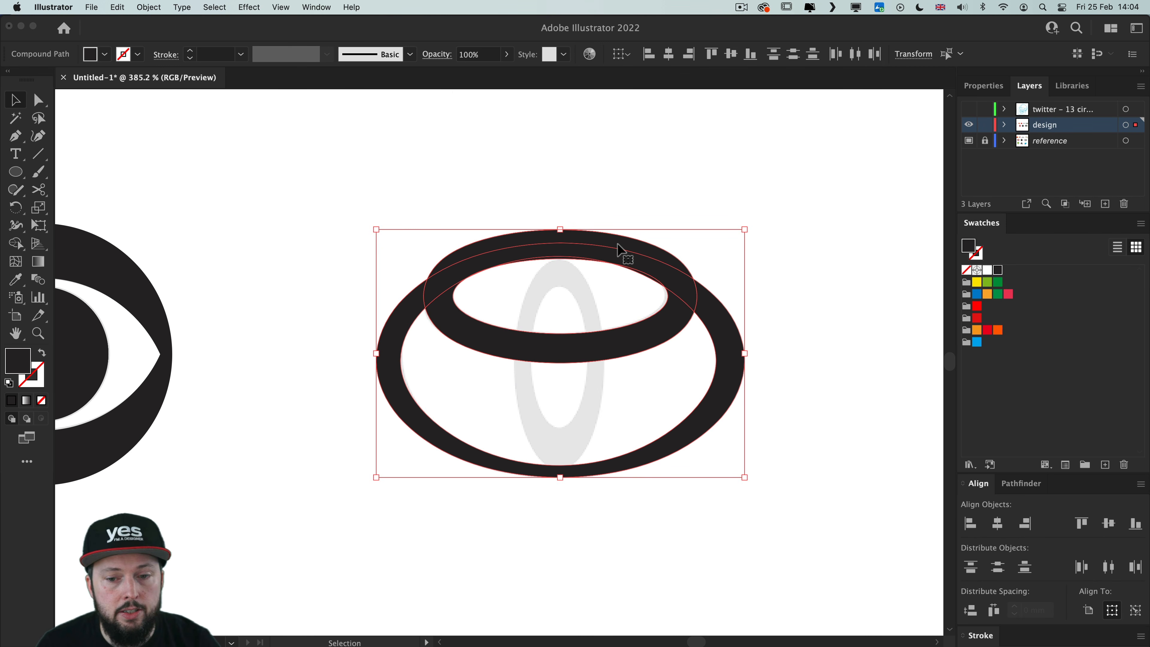
Step: Remove the part of the upper ellipse that sticks out above the outer oval with the Shape Builder tool
key("shift+m")
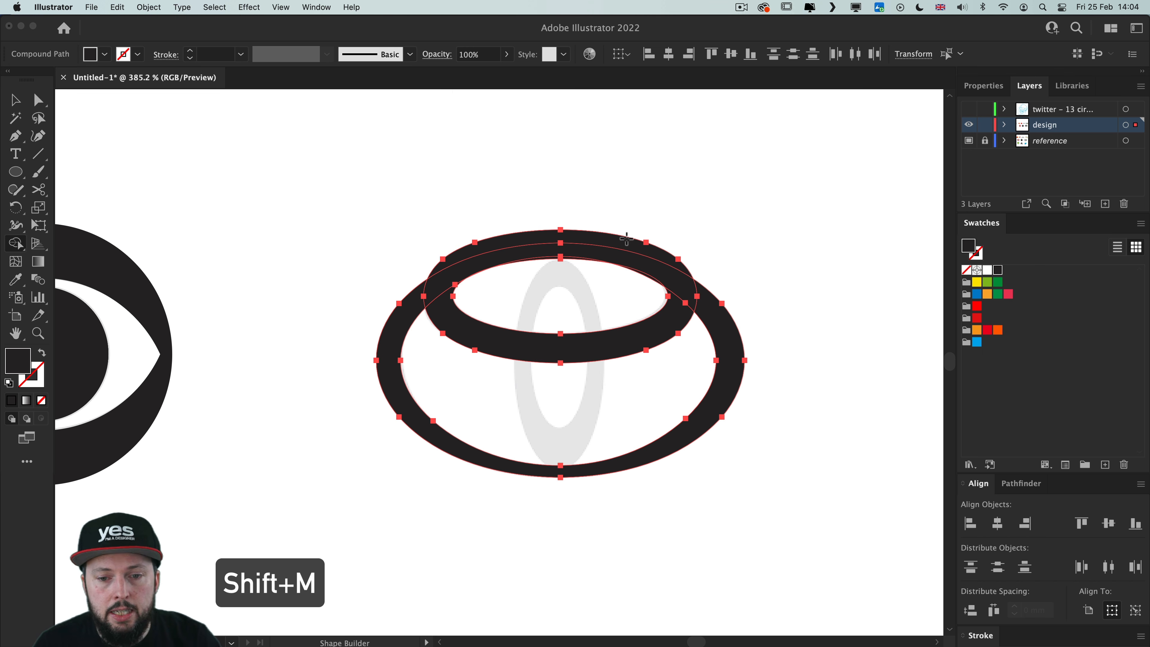
left_click(622, 239, "alt")
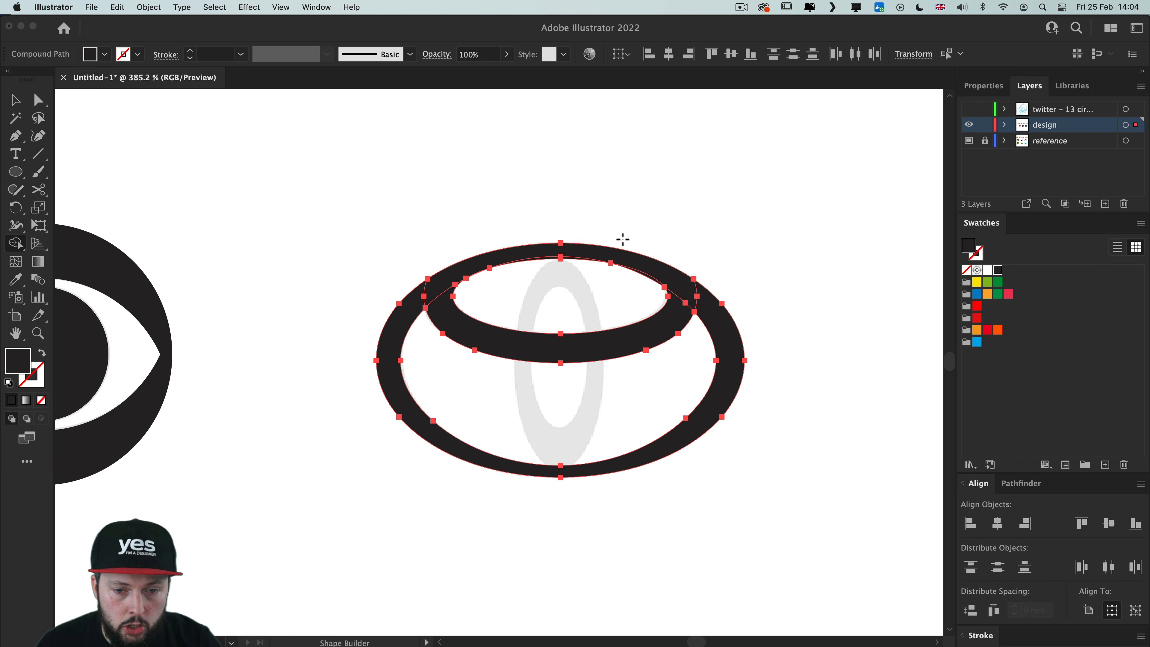
key("v")
left_click(672, 165)
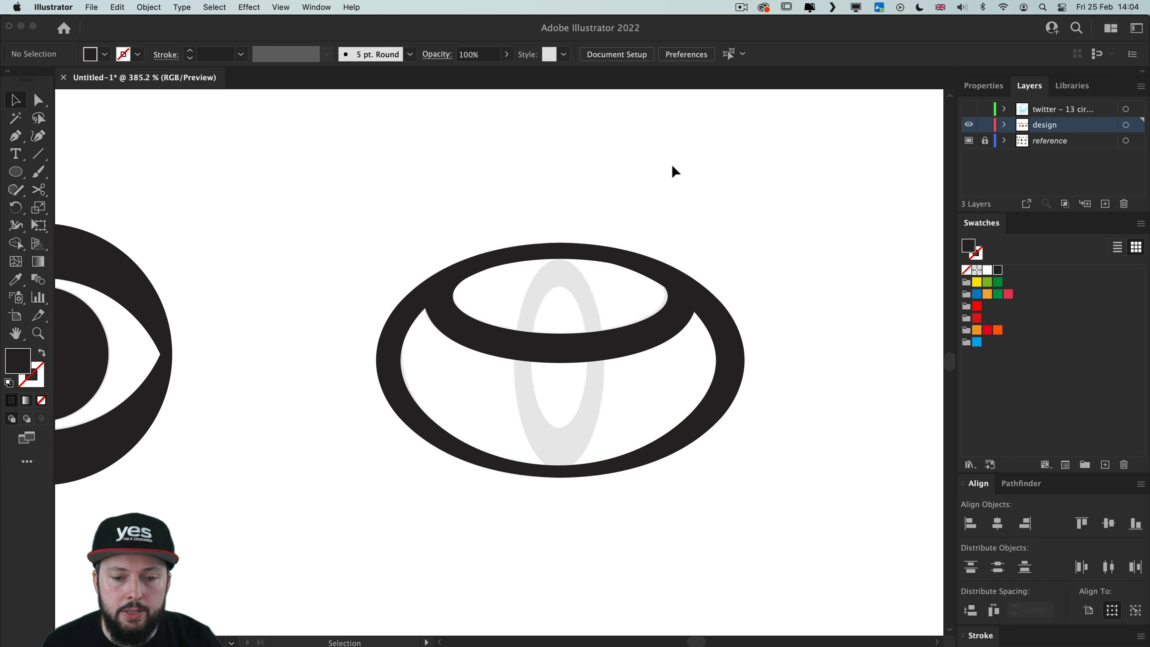
Step: Draw a tall narrow ellipse with no fill and a 0.5 pt stroke along the outer edge of the vertical reference loop
key("shift+x")
key("l")
mouse_move(515, 262)
left_mouse_down()
mouse_move(626, 468)
mouse_move(616, 458)
mouse_move(609, 484)
mouse_move(605, 470)
left_mouse_up()
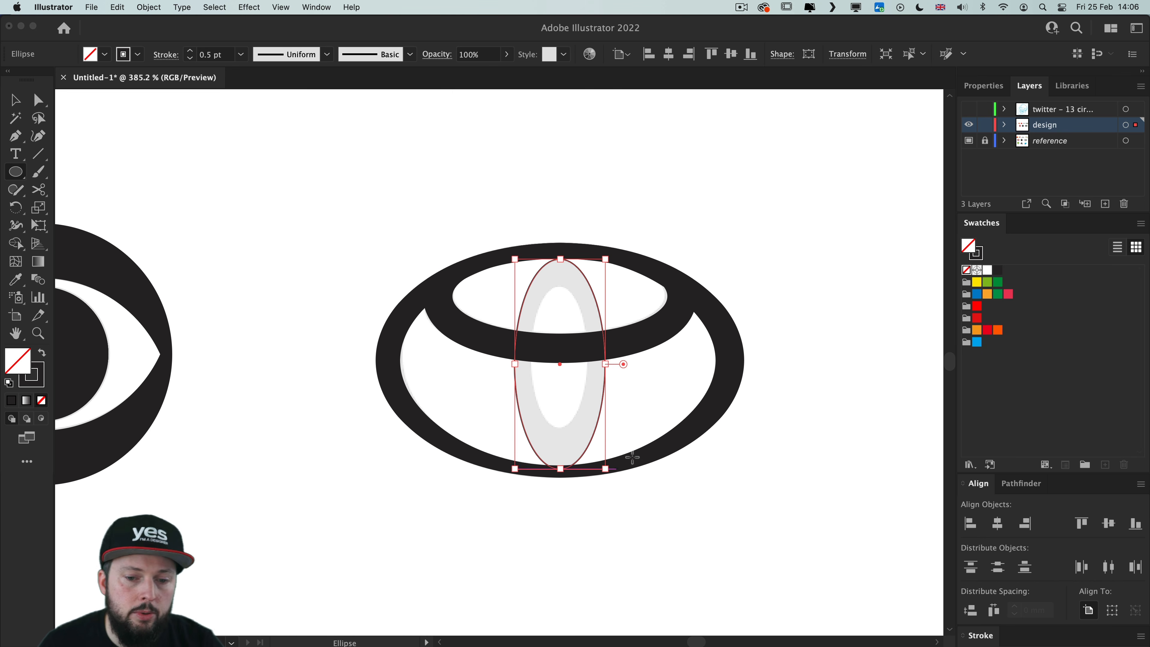
Step: Duplicate the tall ellipse in place and shrink the copy to match the inner edge of the vertical loop
key("super+c")
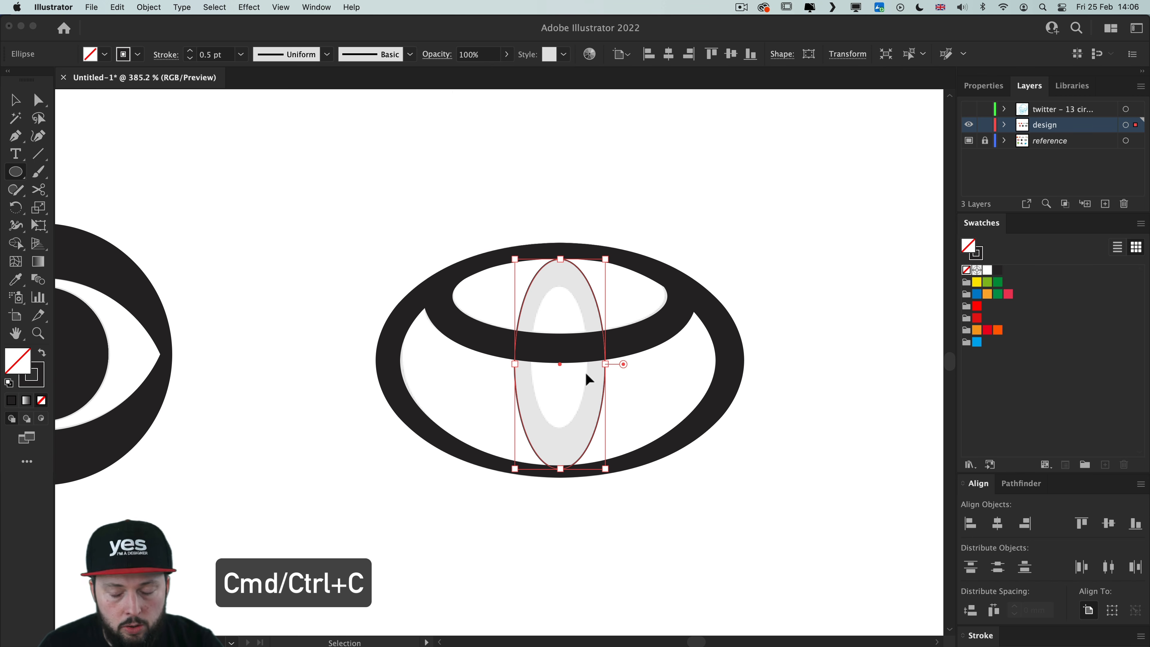
key("super+f")
key("v")
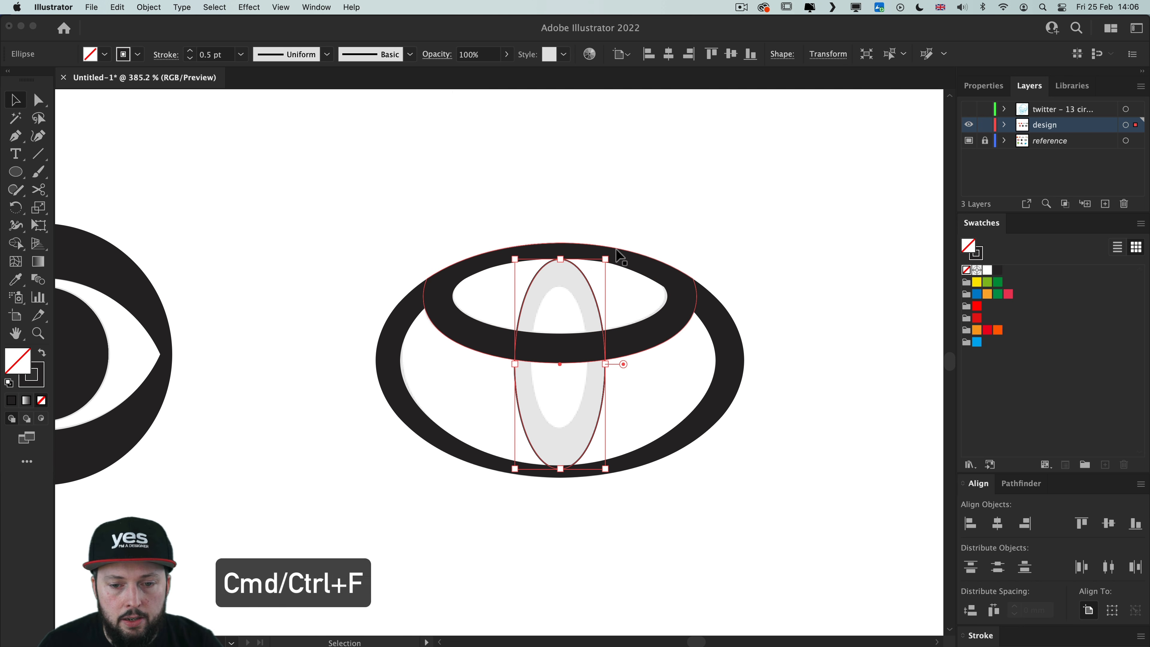
left_click_drag(605, 259, 591, 286)
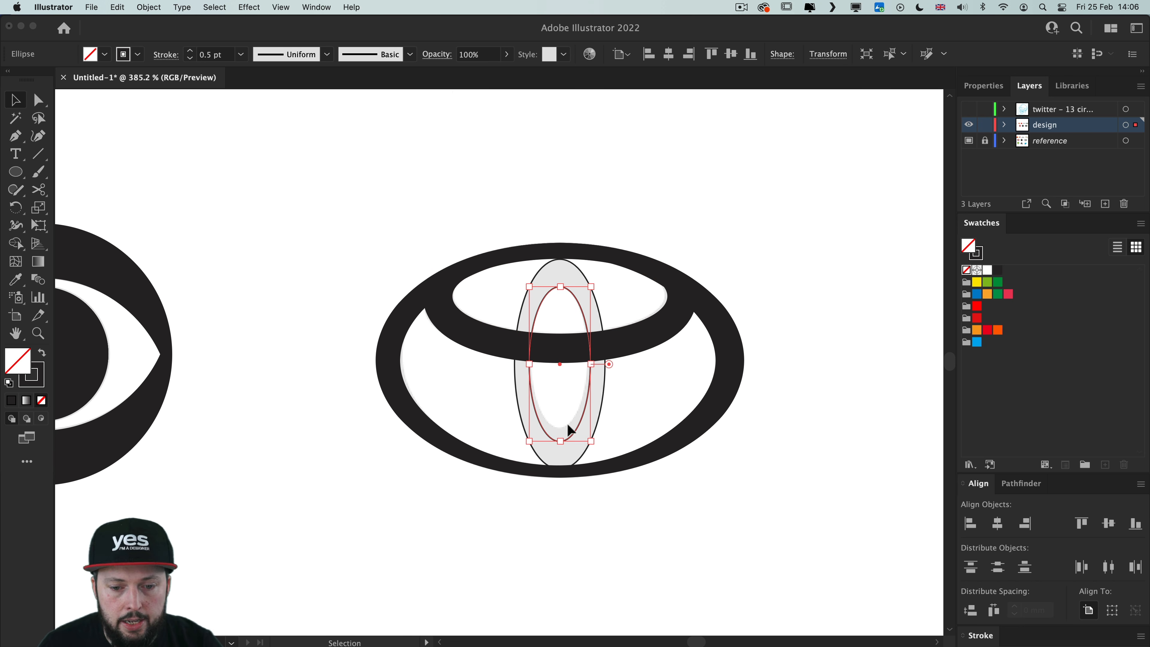
left_click_drag(562, 441, 561, 427)
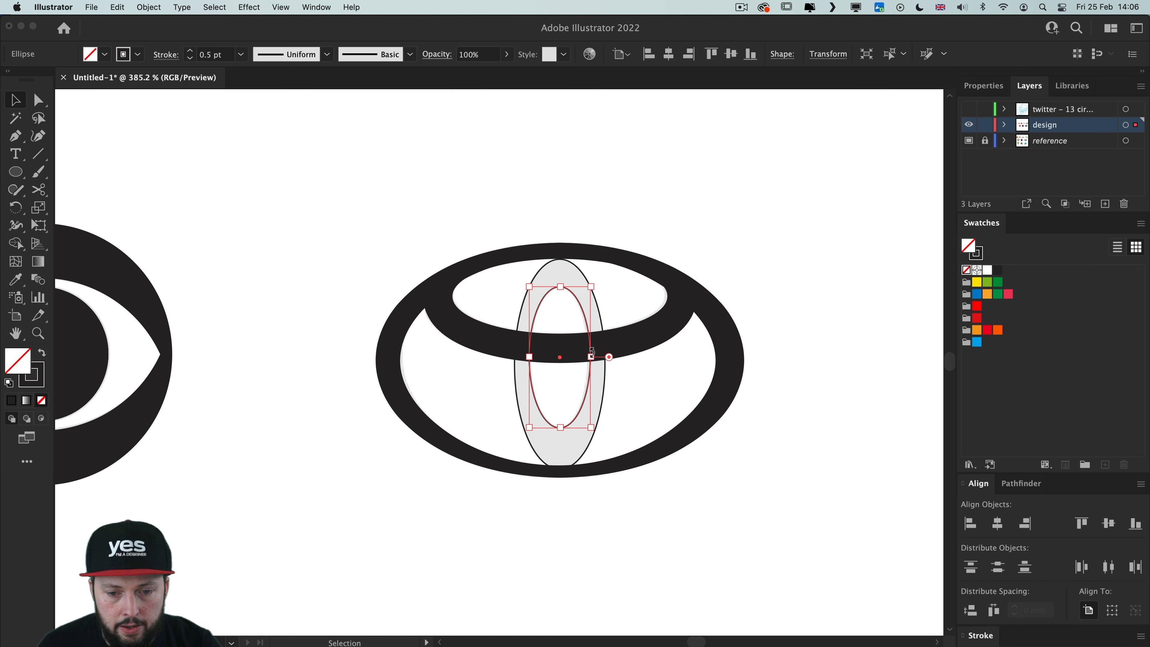
Step: Turn the area between the two tall ellipses into a solid black ring with the Shape Builder tool
left_click(584, 309, "shift")
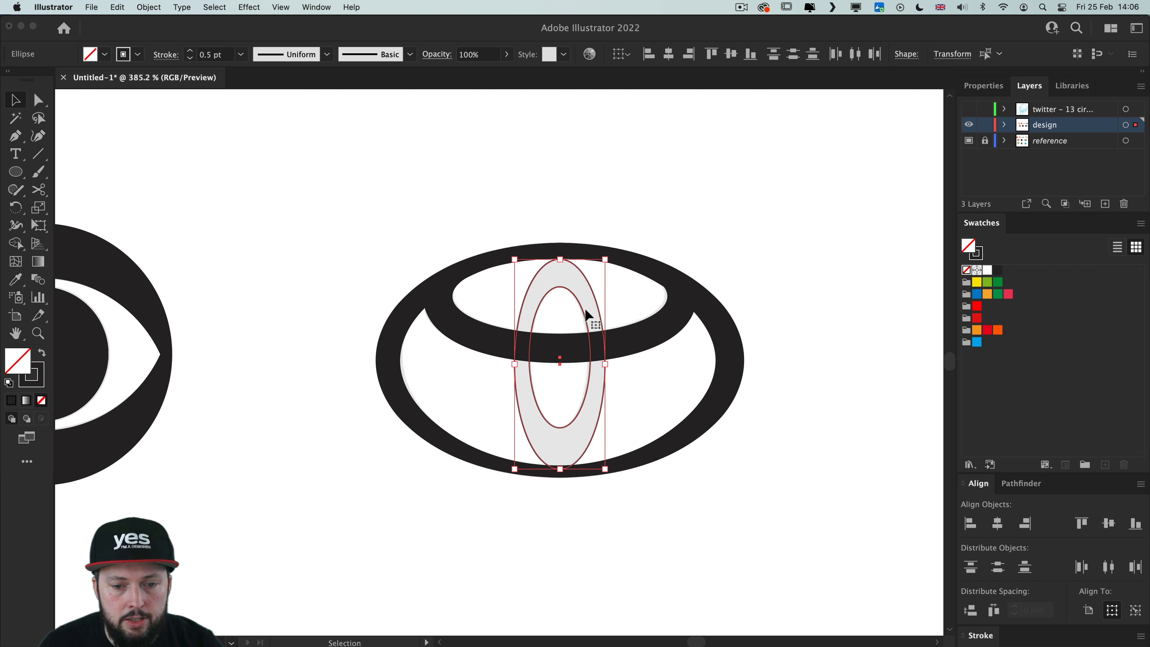
key("shift+m")
key("shift+m")
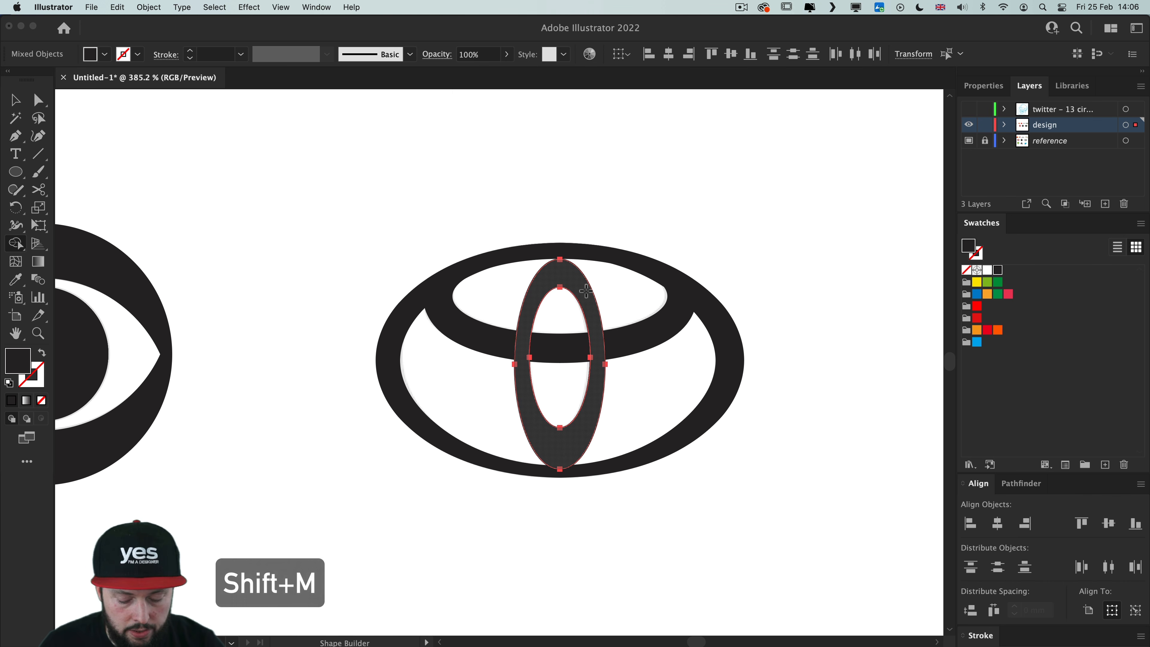
key("v")
left_click(582, 186)
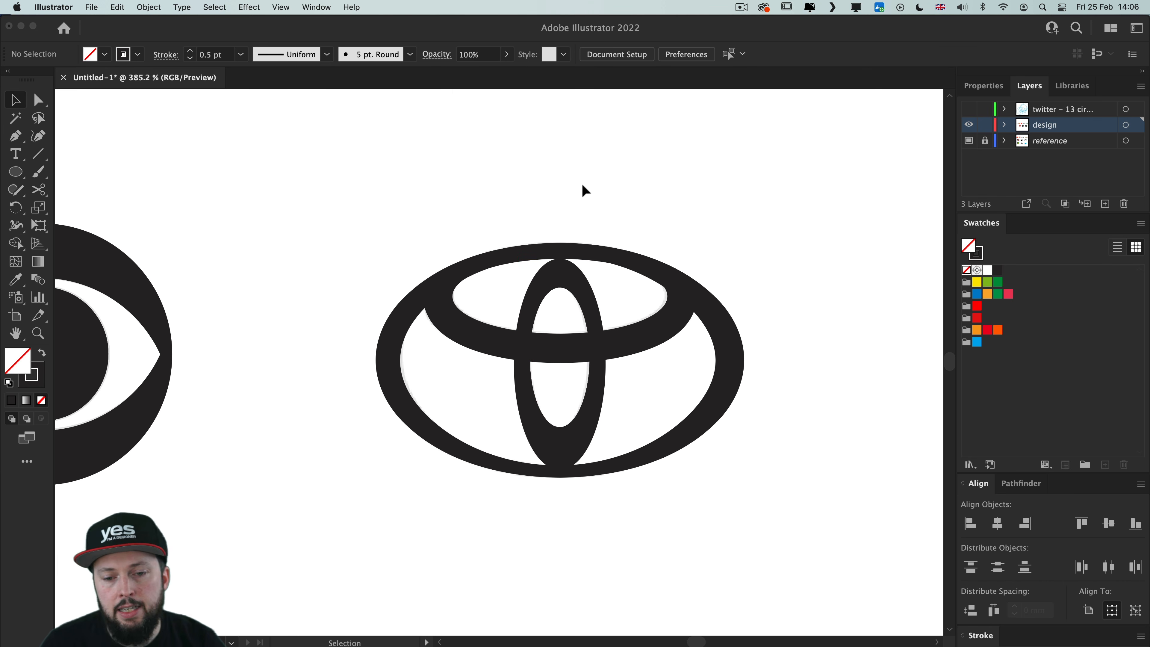
key("super+0")
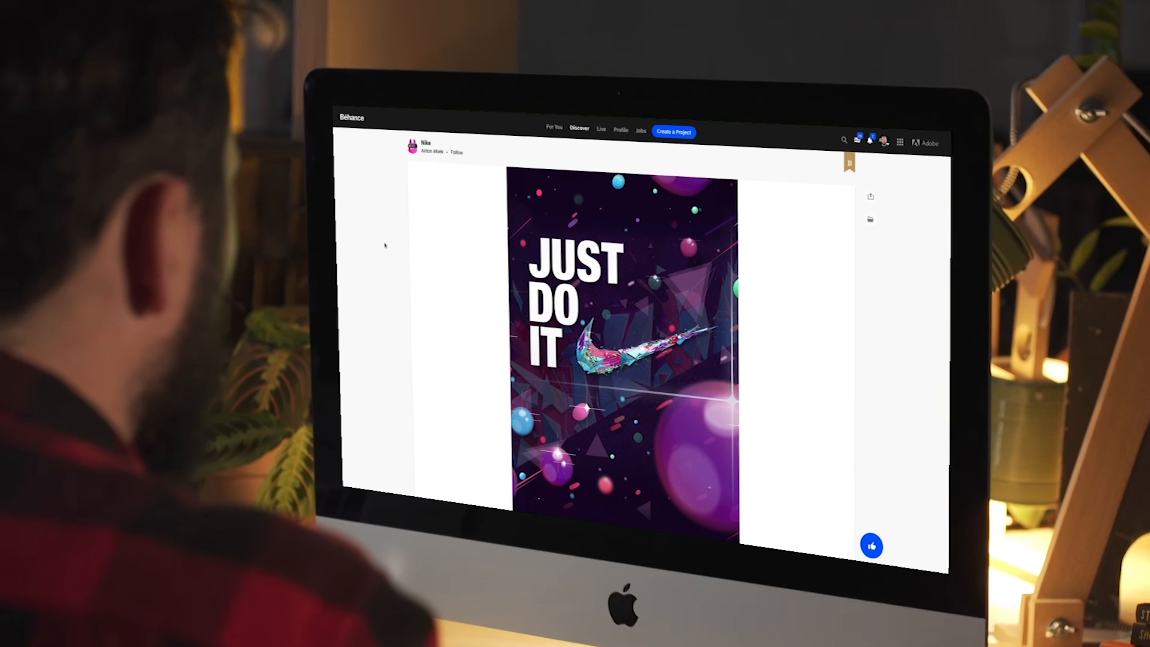
scroll(383, 230, "down", 5)
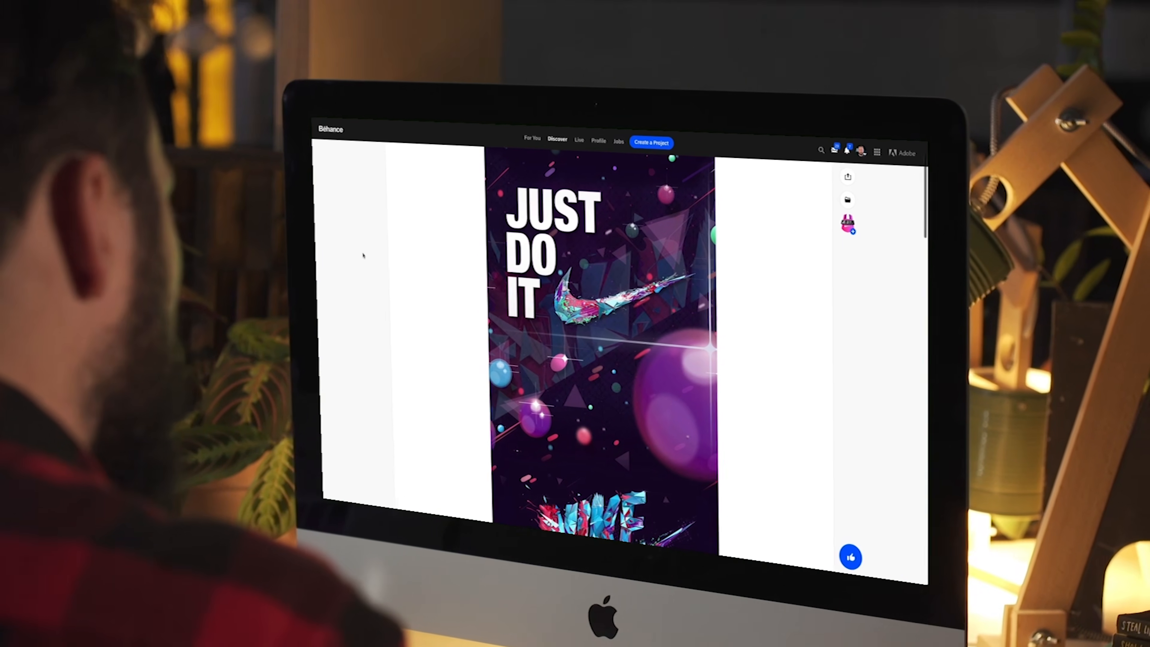
scroll(379, 245, "down", 3)
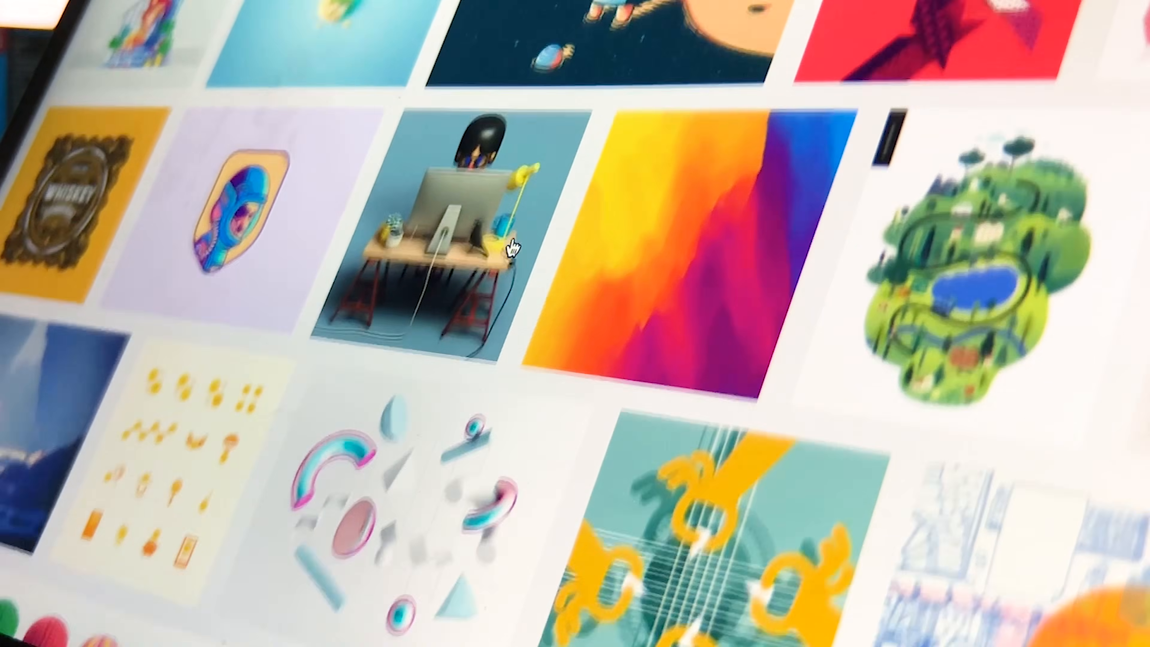
scroll(513, 246, "down", 5)
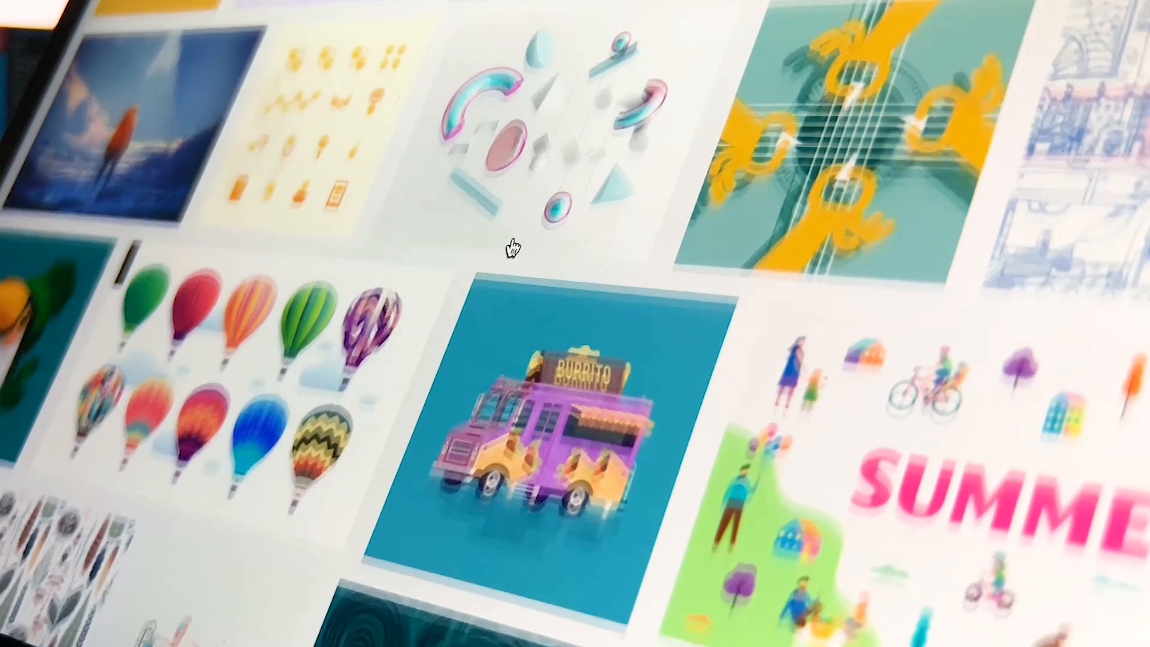
scroll(513, 247, "down", 5)
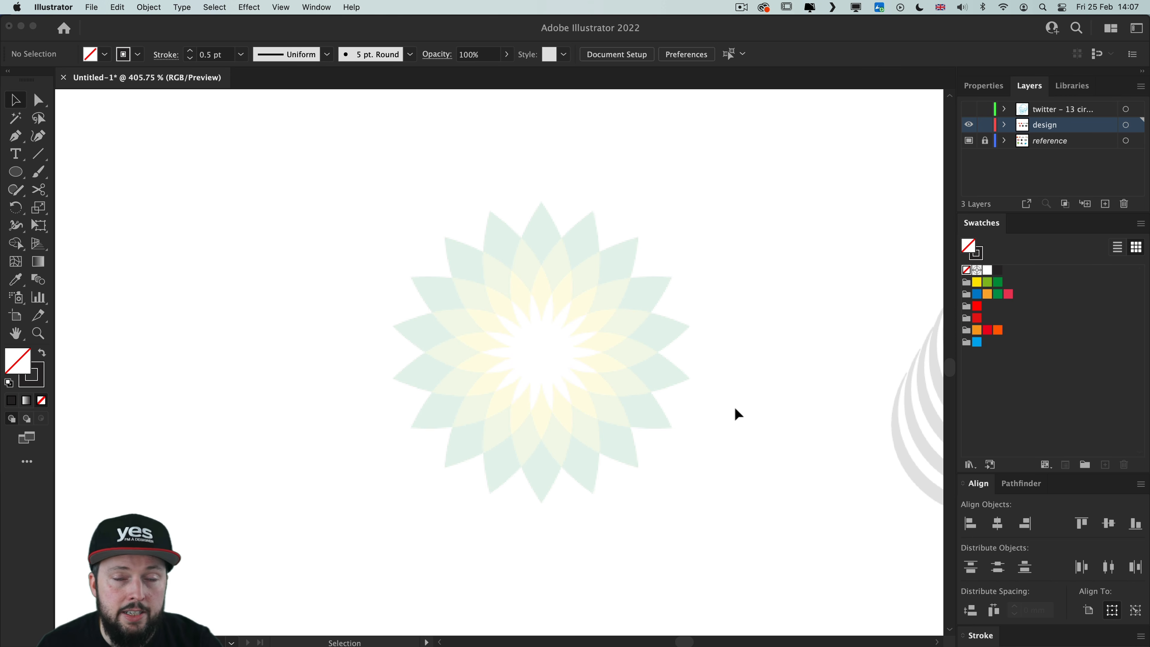
Step: Draw an unfilled circle along the petal curves of the BP flower reference and set its stroke weight to 0.25 pt
left_click_drag(734, 429, 697, 400)
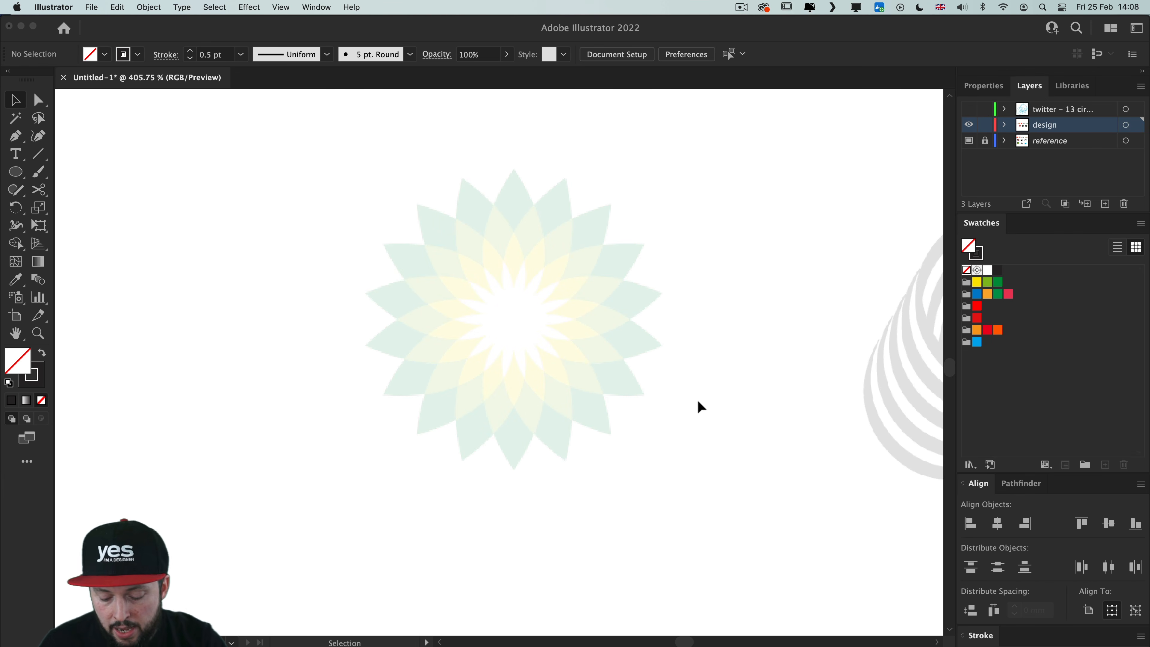
left_click_drag(437, 300, 686, 530)
key("v")
left_click(241, 54)
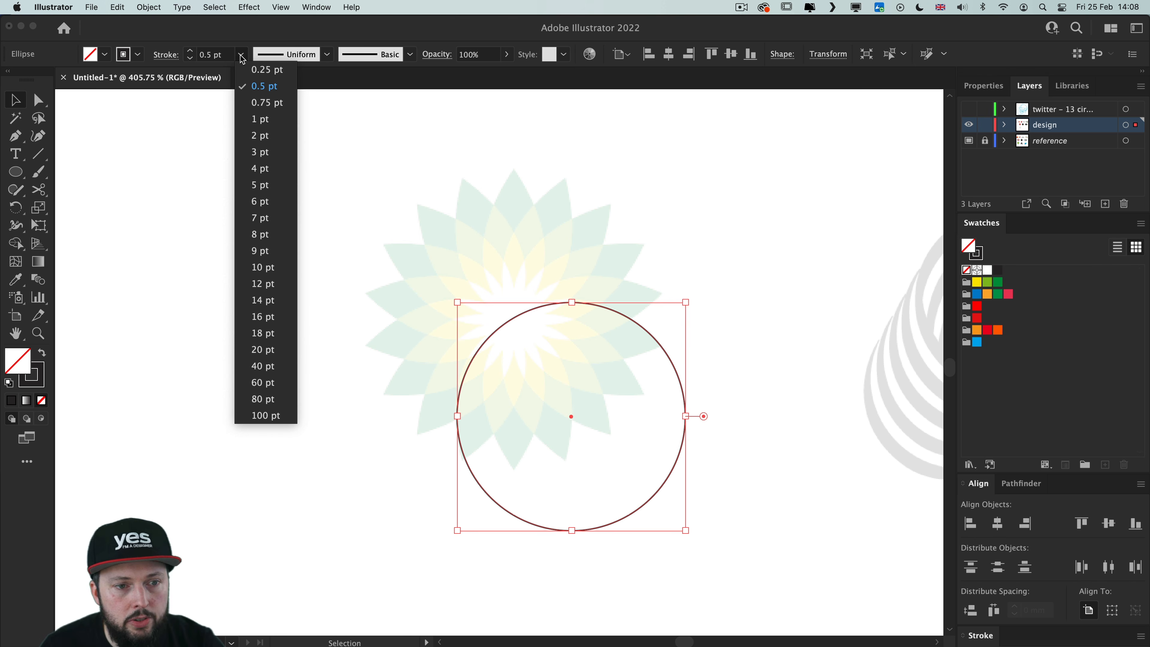
left_click(265, 70)
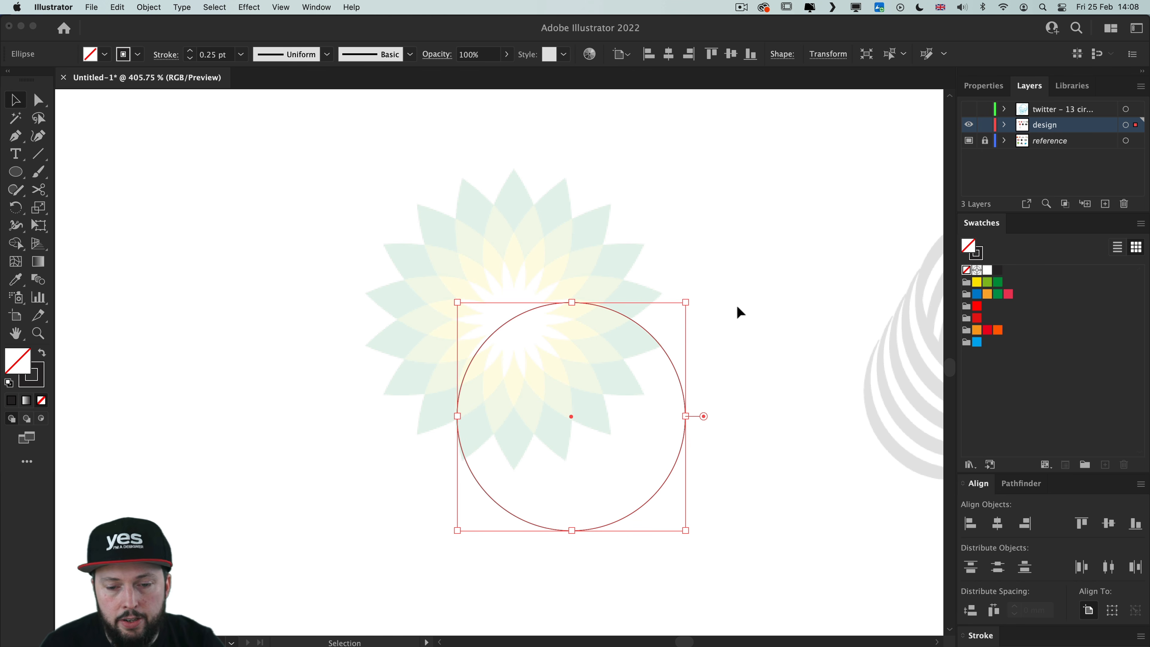
Step: Nudge the circle so its outline follows the curved petal edges of the BP reference more closely
left_click(758, 323)
key("z")
left_click_drag(572, 343, 627, 344)
left_click_drag(538, 435, 568, 360)
left_click_drag(550, 400, 548, 346)
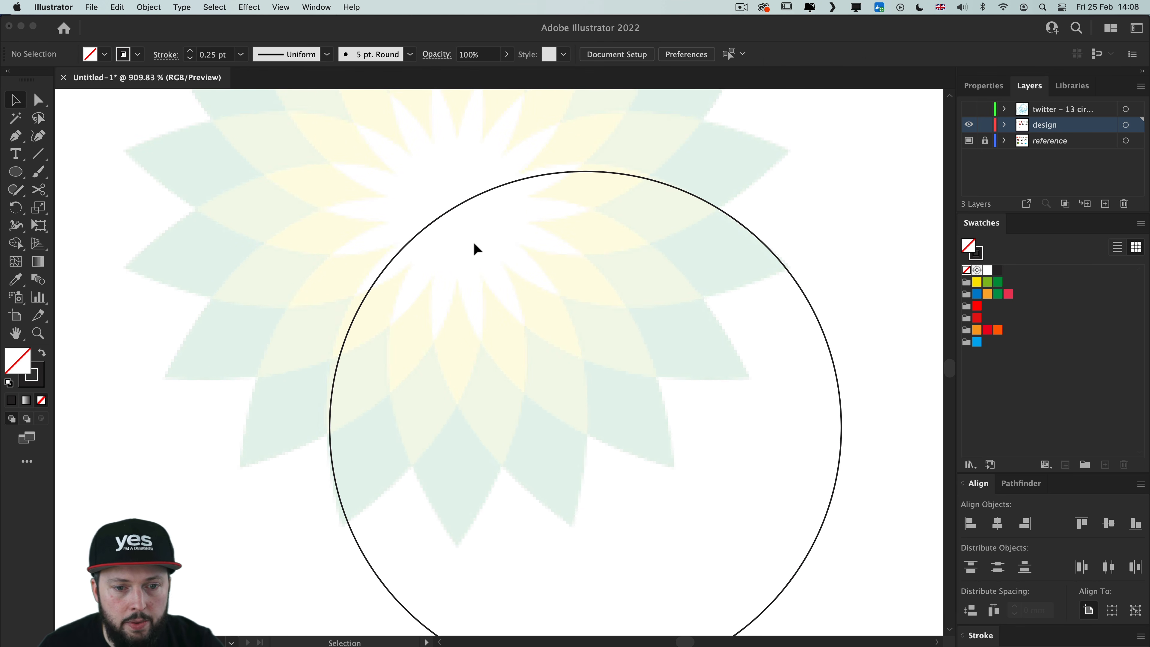
left_click_drag(426, 223, 417, 221)
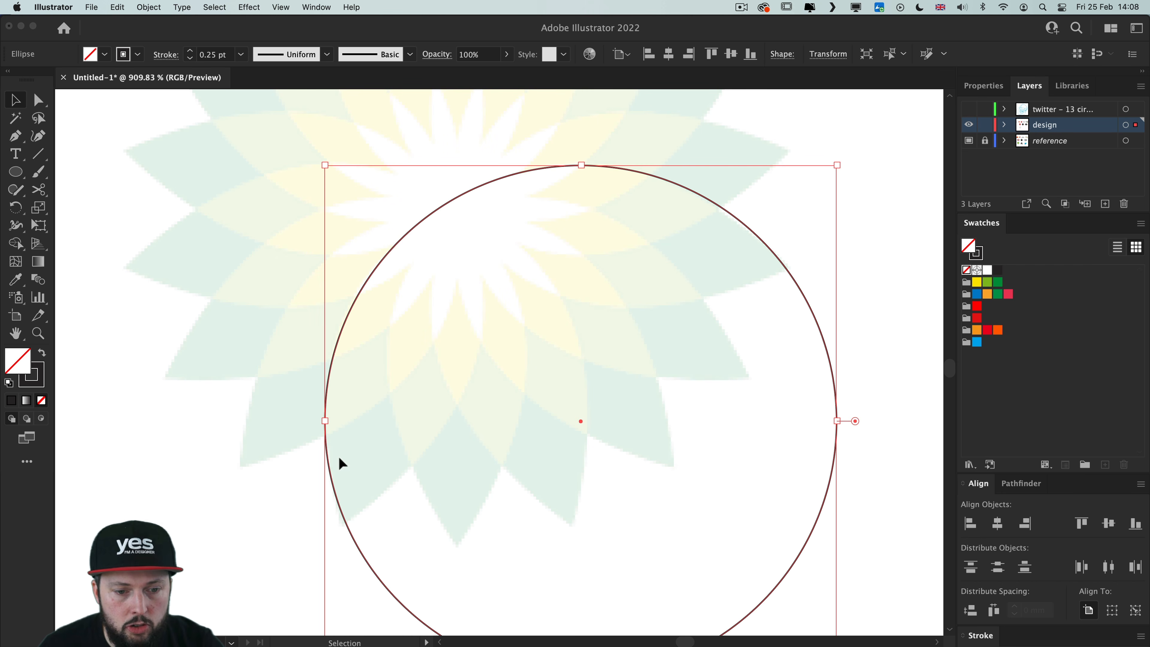
left_click_drag(513, 210, 506, 285)
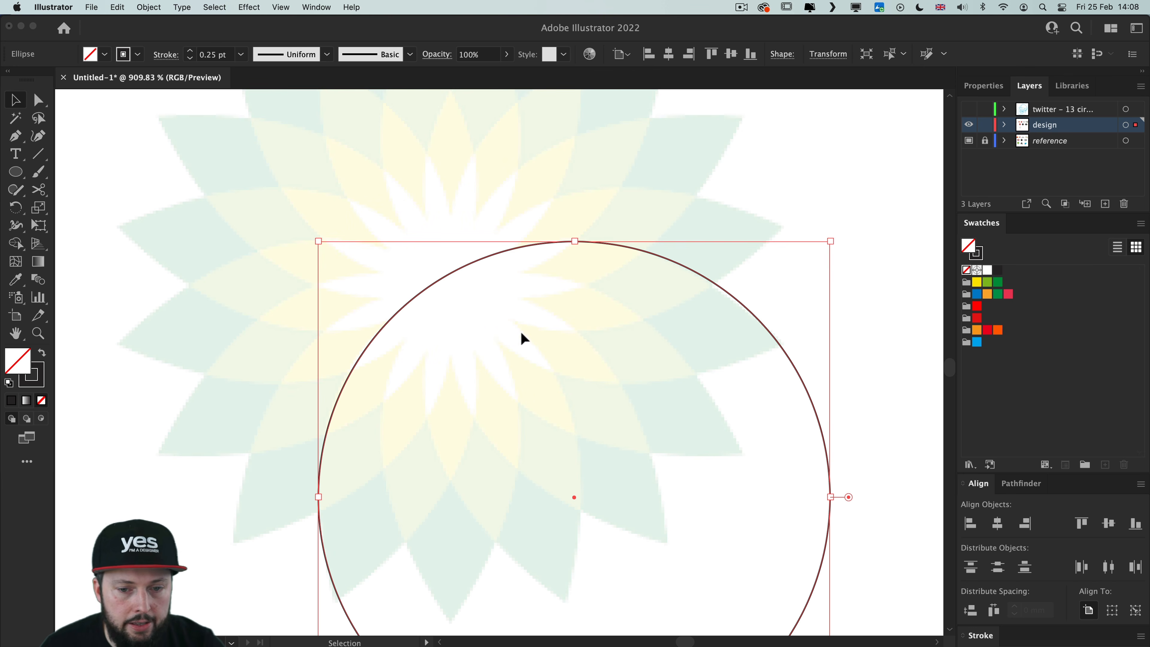
Step: Create a radial repeat from the circle on the BP reference
key("super+minus")
key("super+minus")
key("super+minus")
key("super+minus")
left_click_drag(442, 348, 490, 376)
key("v")
left_click(149, 8)
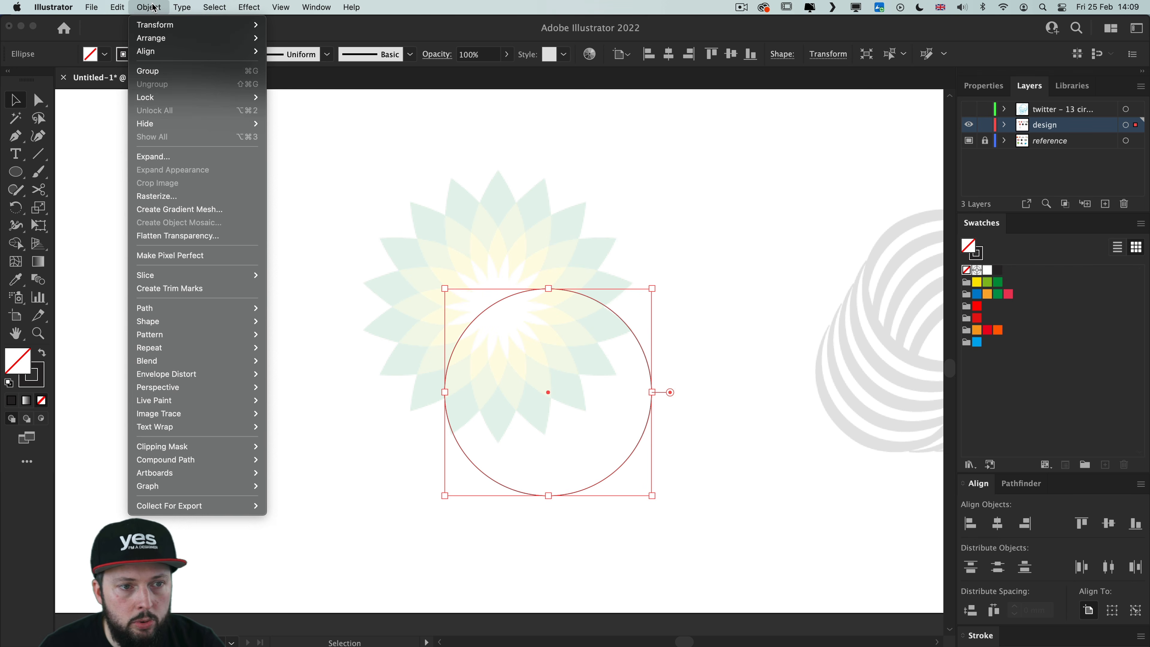
mouse_move(201, 353)
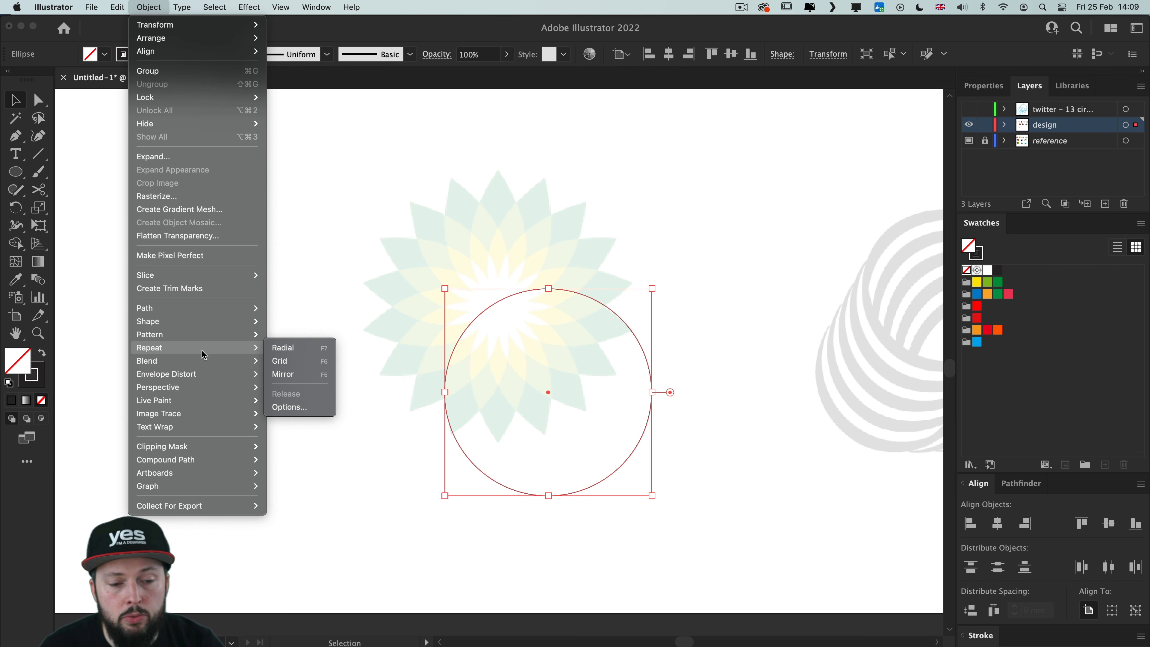
left_click(288, 348)
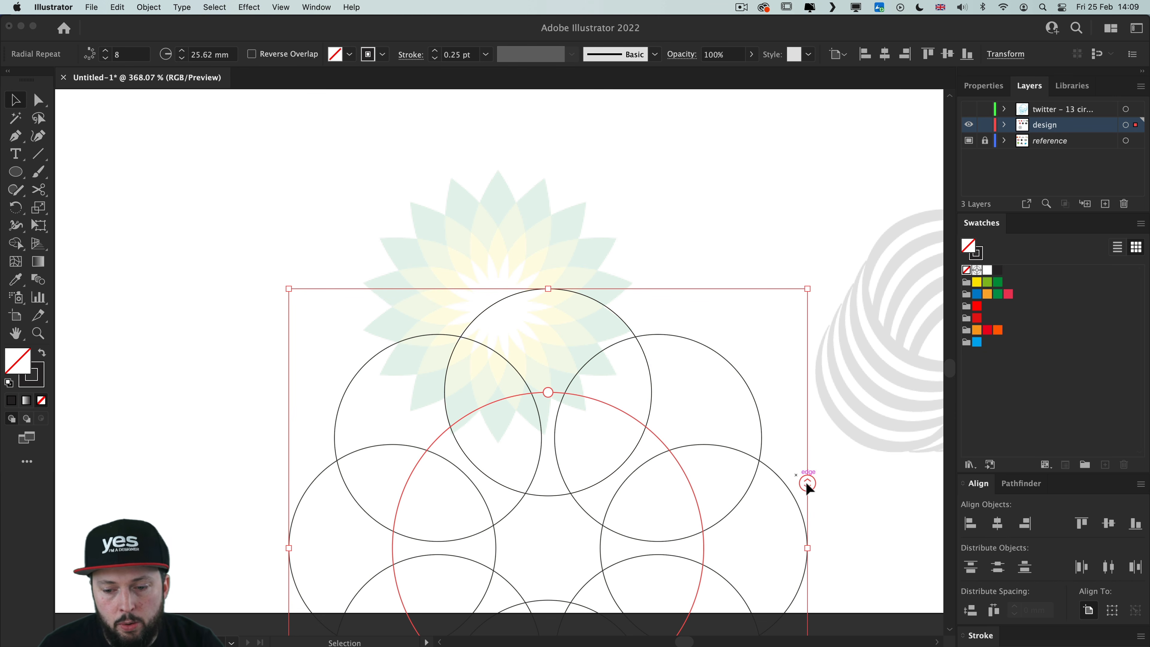
Step: Increase the radial repeat to 18 instances and centre it on the BP flower reference
left_click_drag(801, 484, 805, 421)
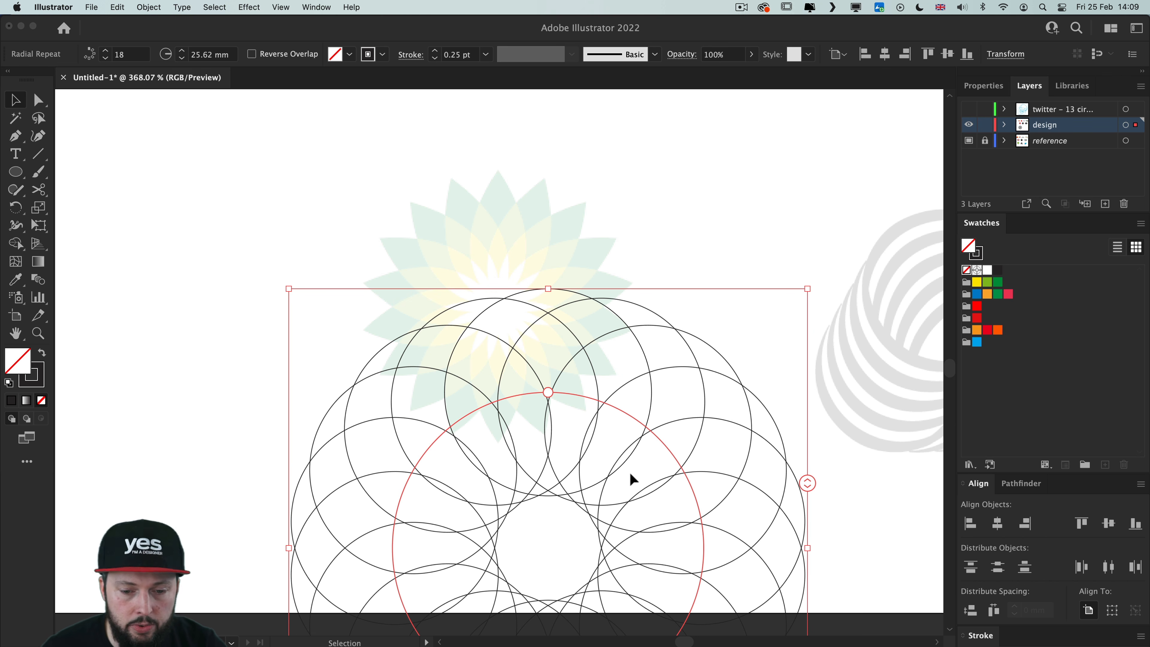
left_click_drag(559, 488, 516, 261)
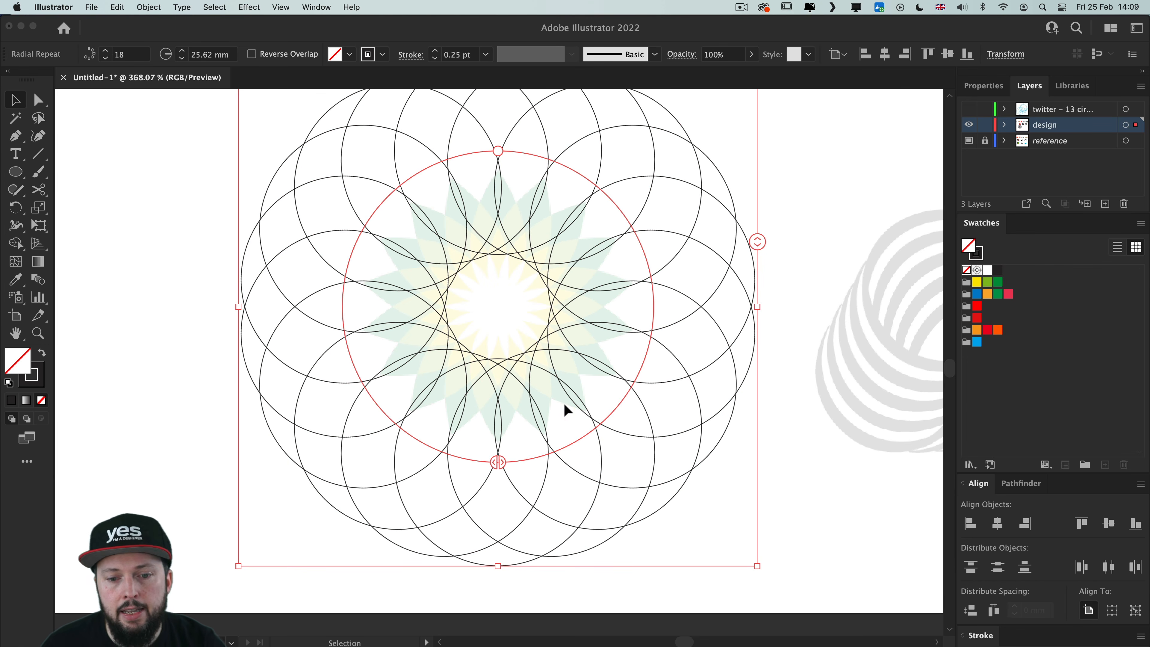
scroll(547, 392, "up", 2)
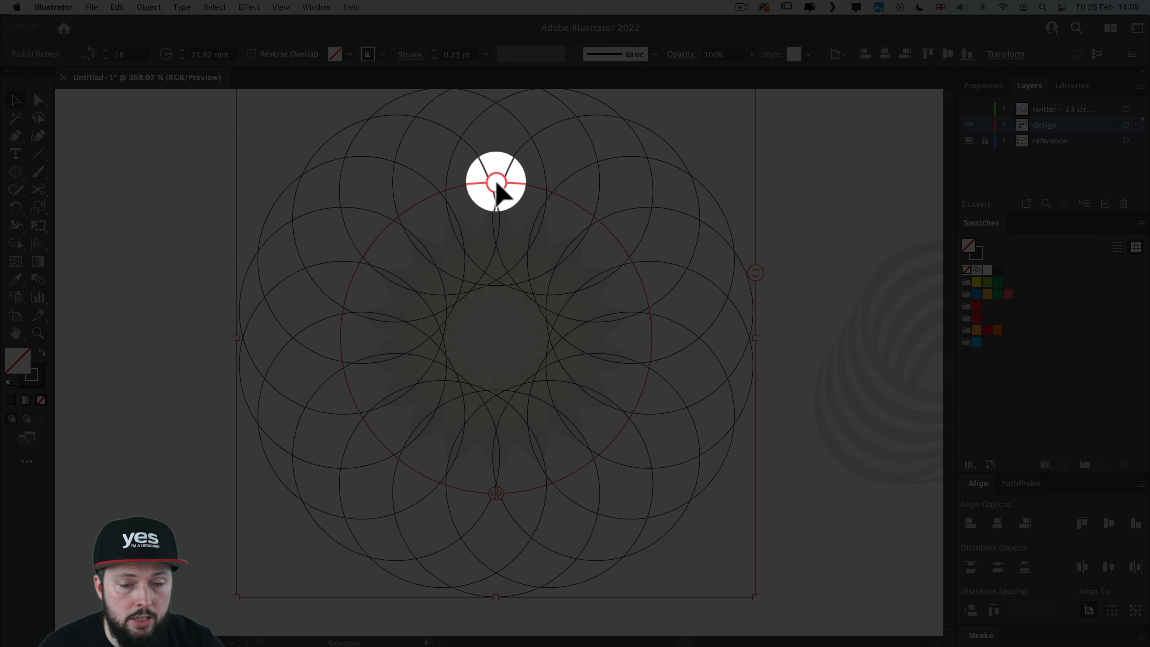
Step: Reduce the radial repeat's radius to about 16.18 mm and rotate it so the circles follow the BP petal curves
left_click_drag(495, 182, 546, 252)
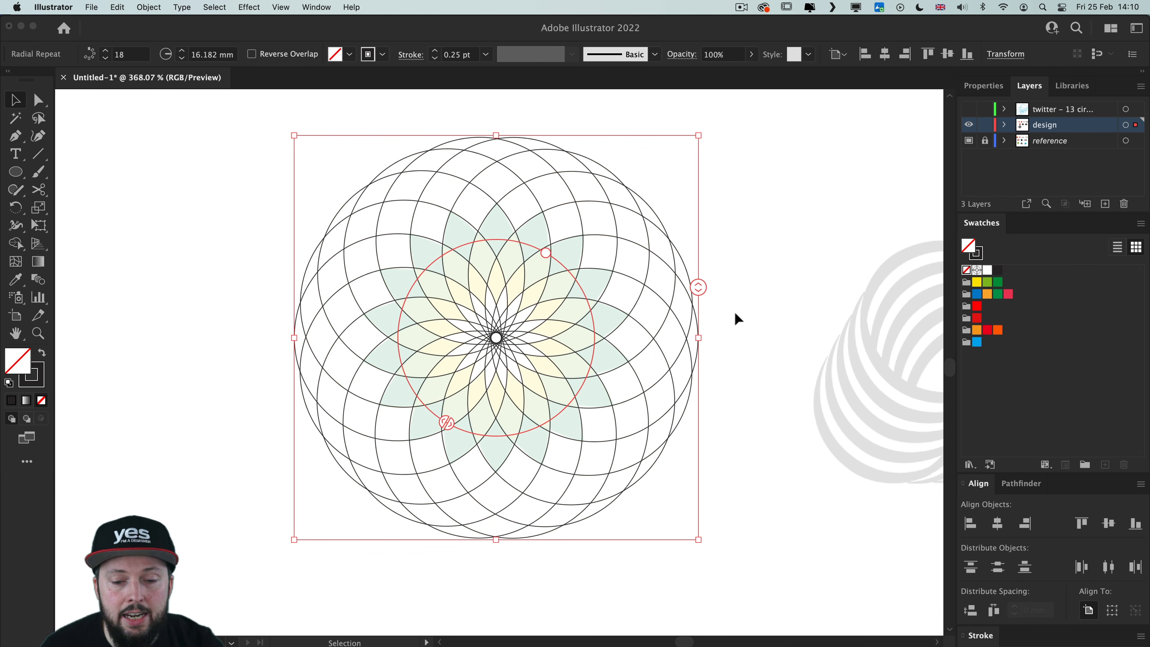
left_click(740, 283)
left_click_drag(739, 217, 262, 486)
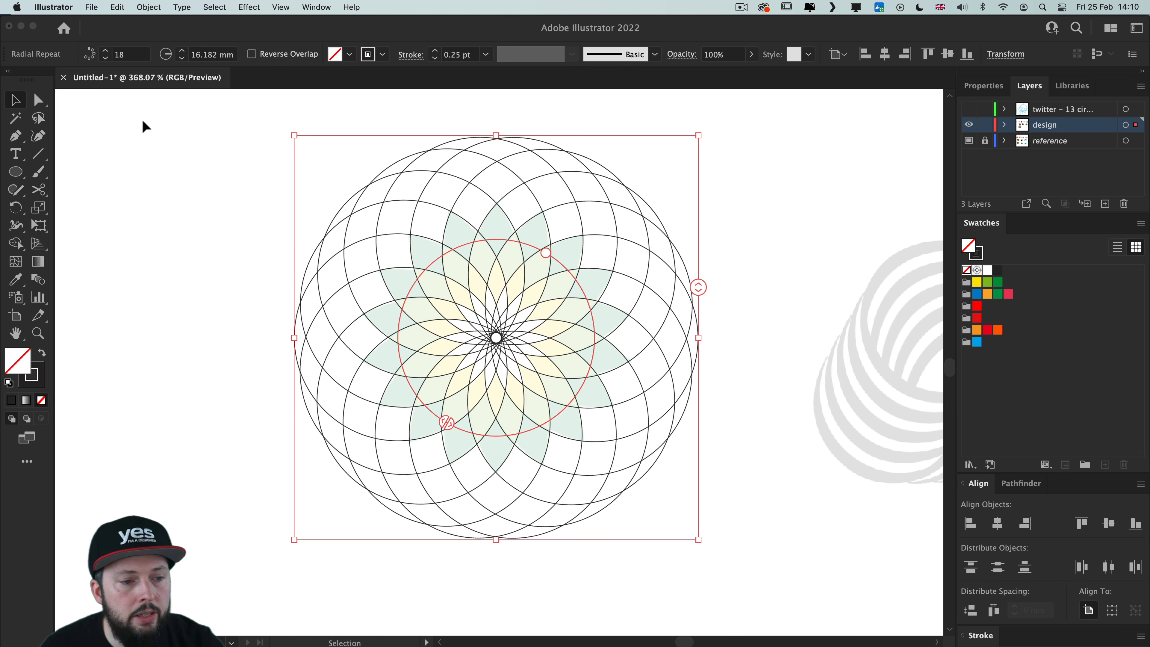
Step: Remove the stroke from the radial repeat and expand it into editable circle paths
left_click(36, 362)
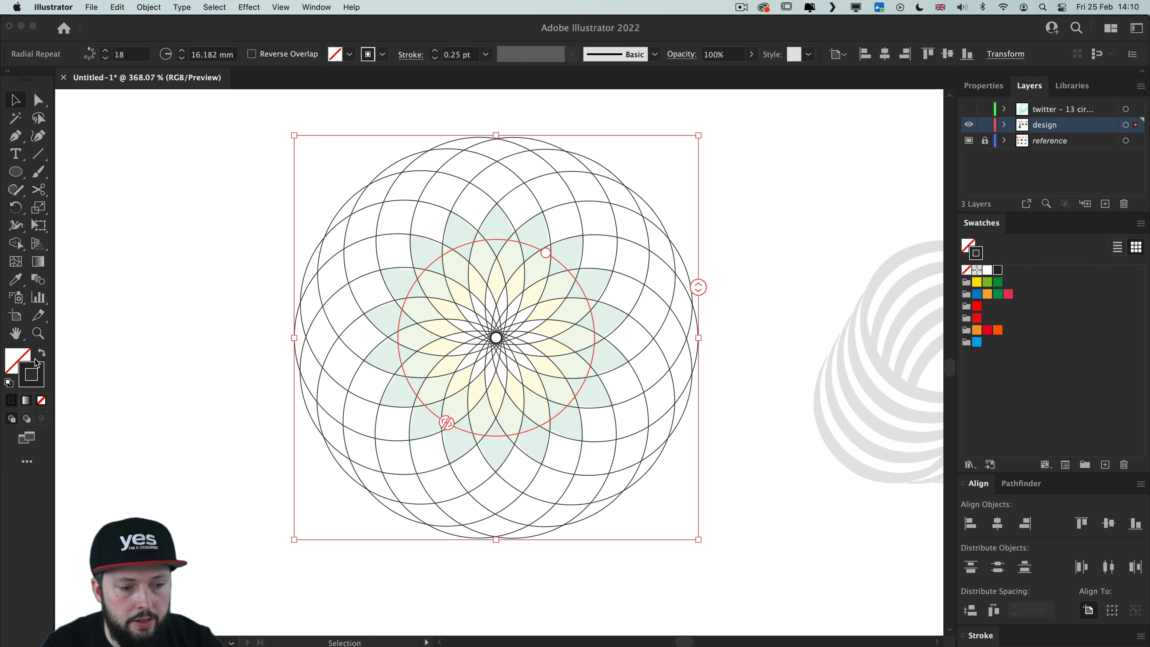
key("slash")
left_click(150, 8)
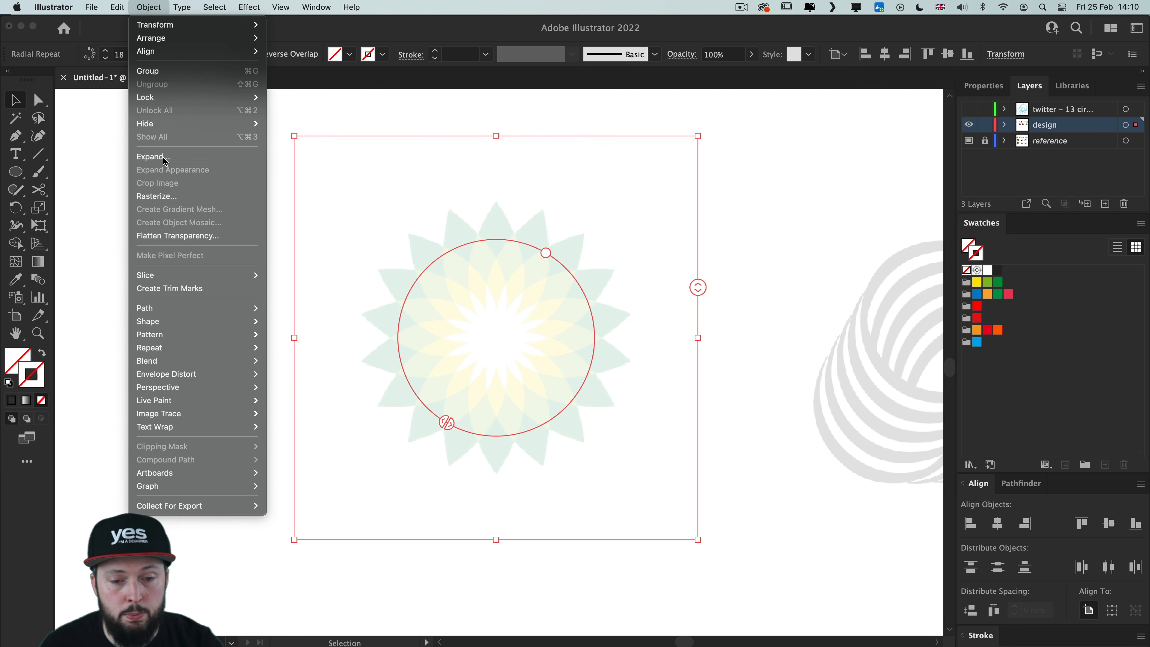
left_click(153, 156)
left_click(450, 355)
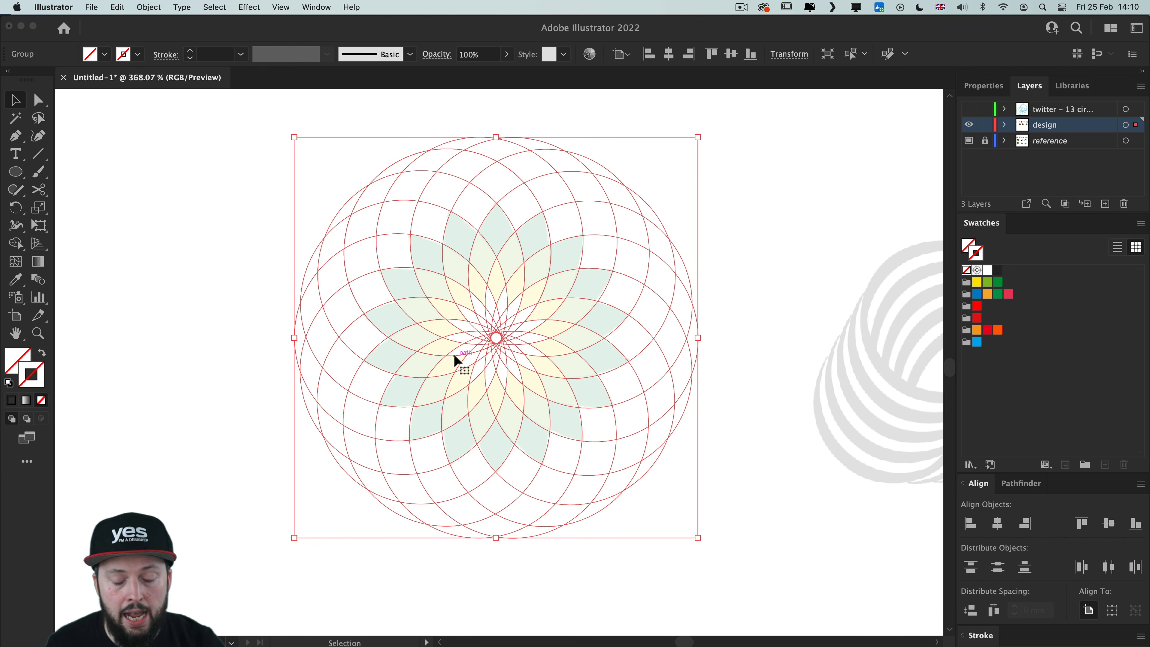
Step: Delete all circle segments outside the BP flower's petals with the Shape Builder tool
key("shift+m")
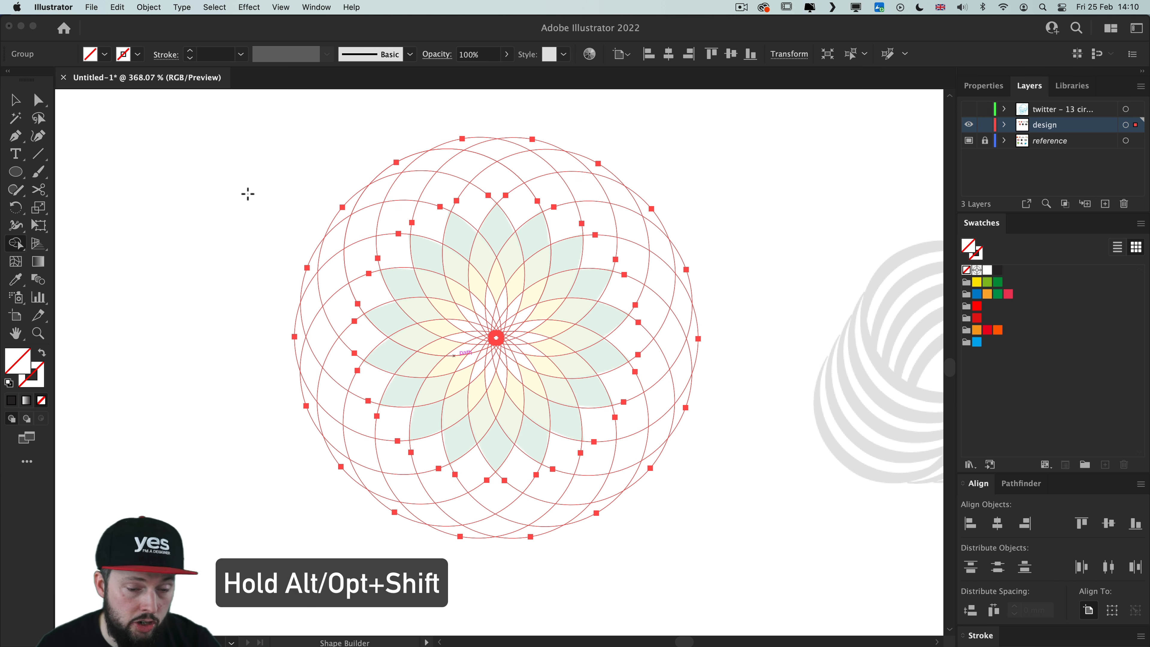
mouse_move(245, 186)
left_mouse_down()
mouse_move(275, 377)
mouse_move(254, 460)
mouse_move(360, 591)
mouse_move(646, 504)
mouse_move(667, 477)
left_mouse_up()
left_click_drag(314, 503, 433, 459)
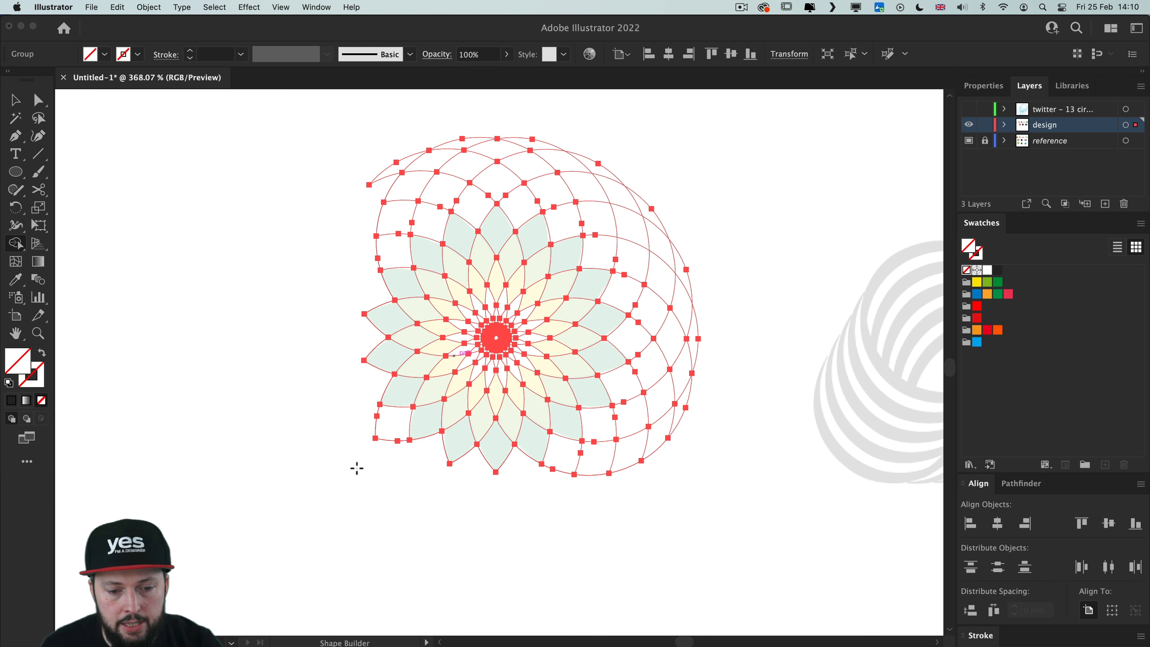
left_click_drag(544, 520, 675, 404)
mouse_move(778, 174)
left_mouse_down()
mouse_move(680, 445)
mouse_move(639, 480)
mouse_move(634, 428)
left_mouse_up()
left_click_drag(638, 154, 562, 269)
mouse_move(641, 126)
left_mouse_down()
mouse_move(565, 156)
mouse_move(381, 193)
left_mouse_up()
left_click_drag(598, 193, 577, 212)
mouse_move(362, 192)
left_mouse_down()
mouse_move(404, 217)
mouse_move(394, 245)
mouse_move(407, 239)
left_mouse_up()
Step: Delete the overlapping segments inside the flower's white star-shaped centre with the Shape Builder tool
scroll(498, 345, "up", 3)
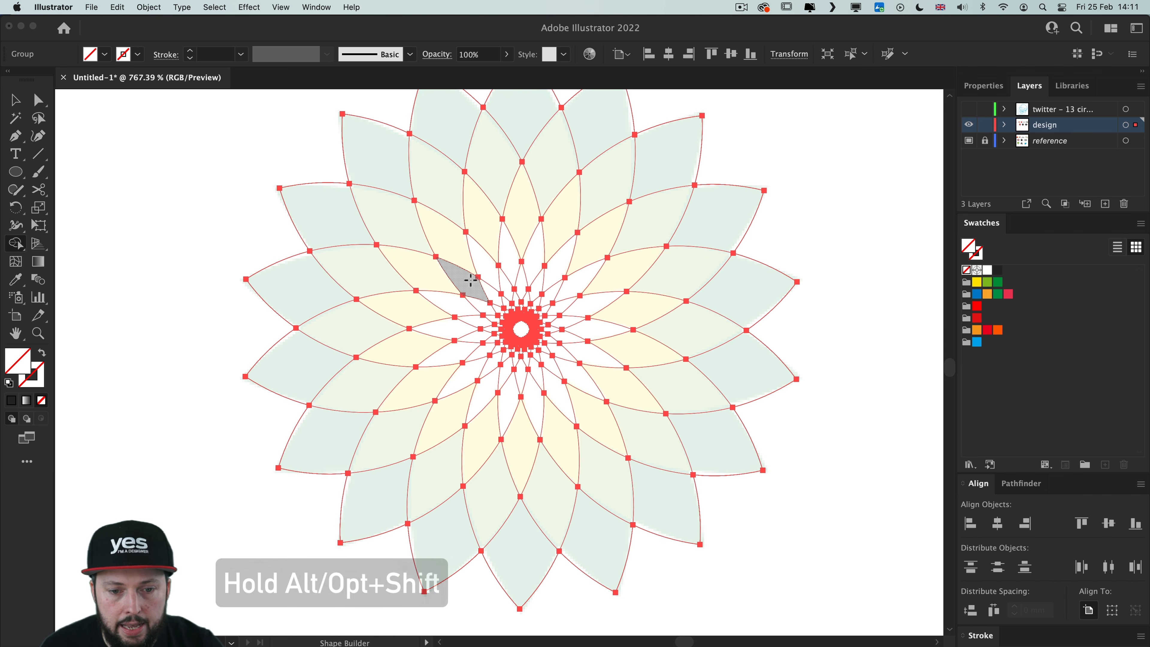
left_click_drag(467, 278, 576, 375)
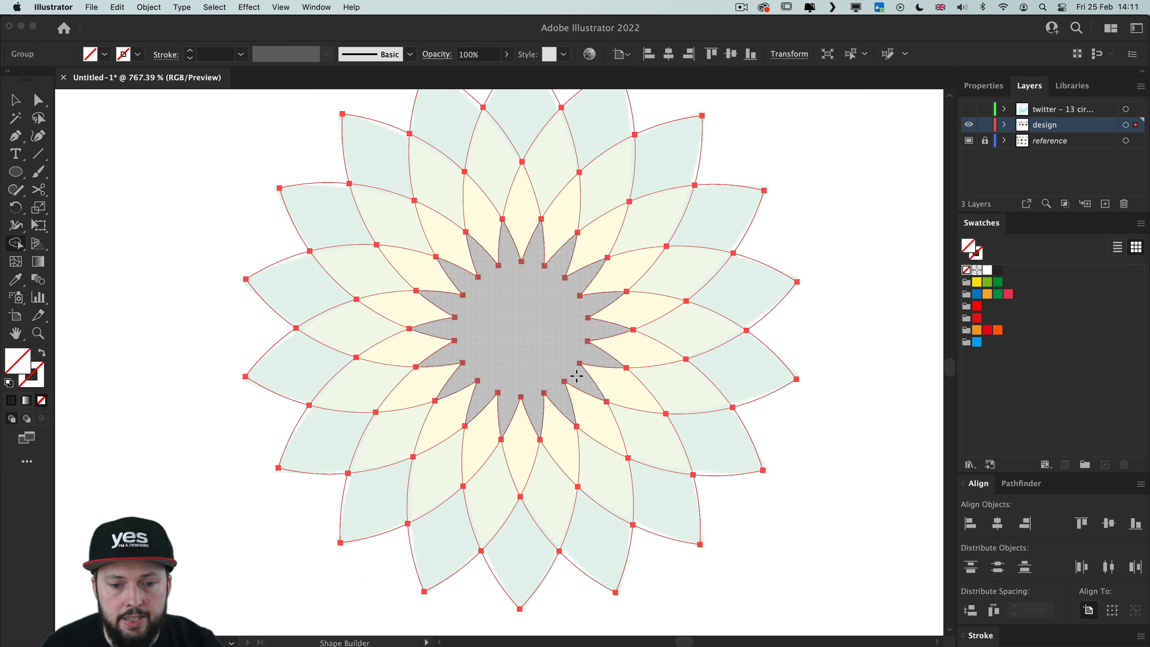
key("v")
Step: Live-paint the inner ring of petal segments yellow and the flower's centre white
key("space")
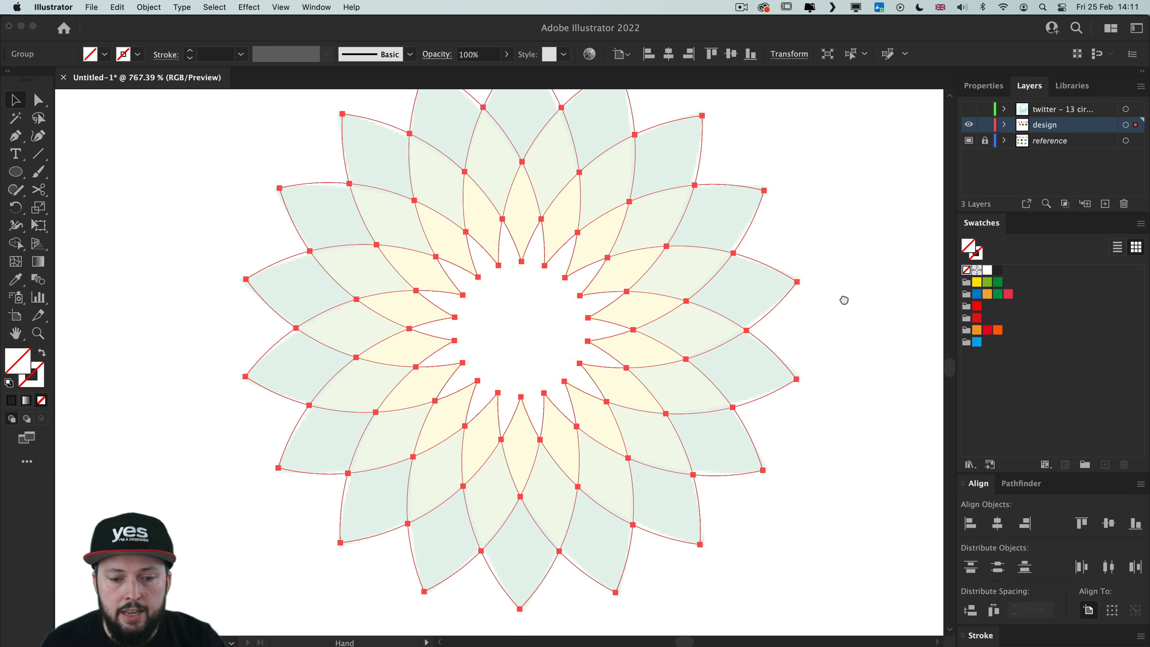
left_click_drag(849, 295, 831, 306)
key("super+minus")
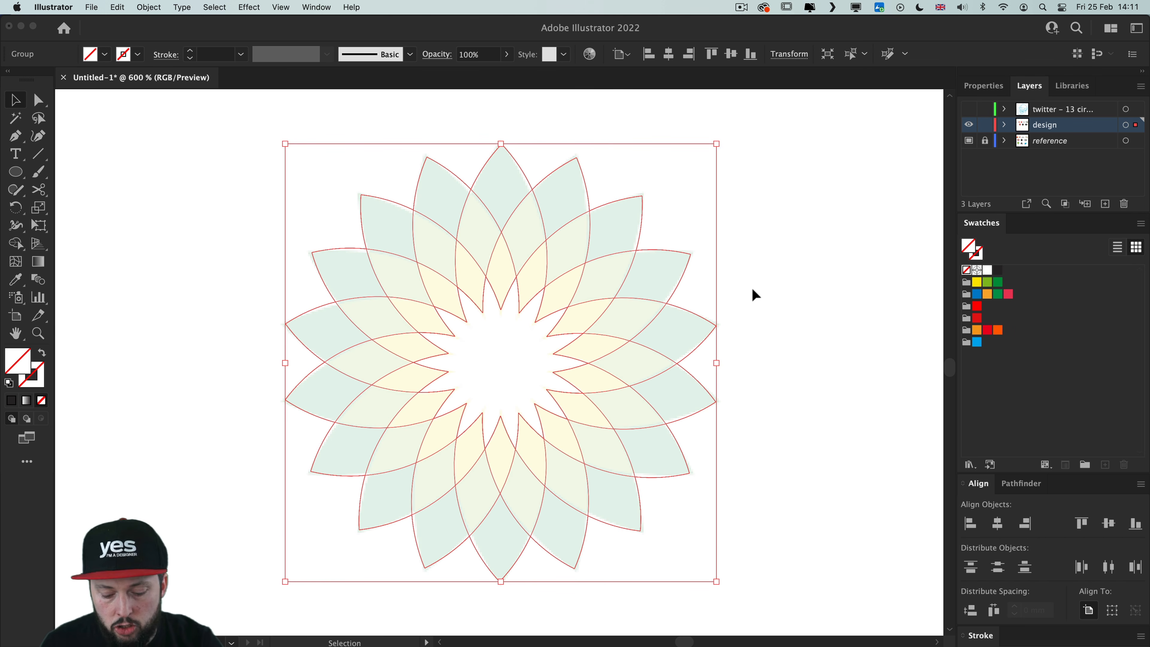
key("k")
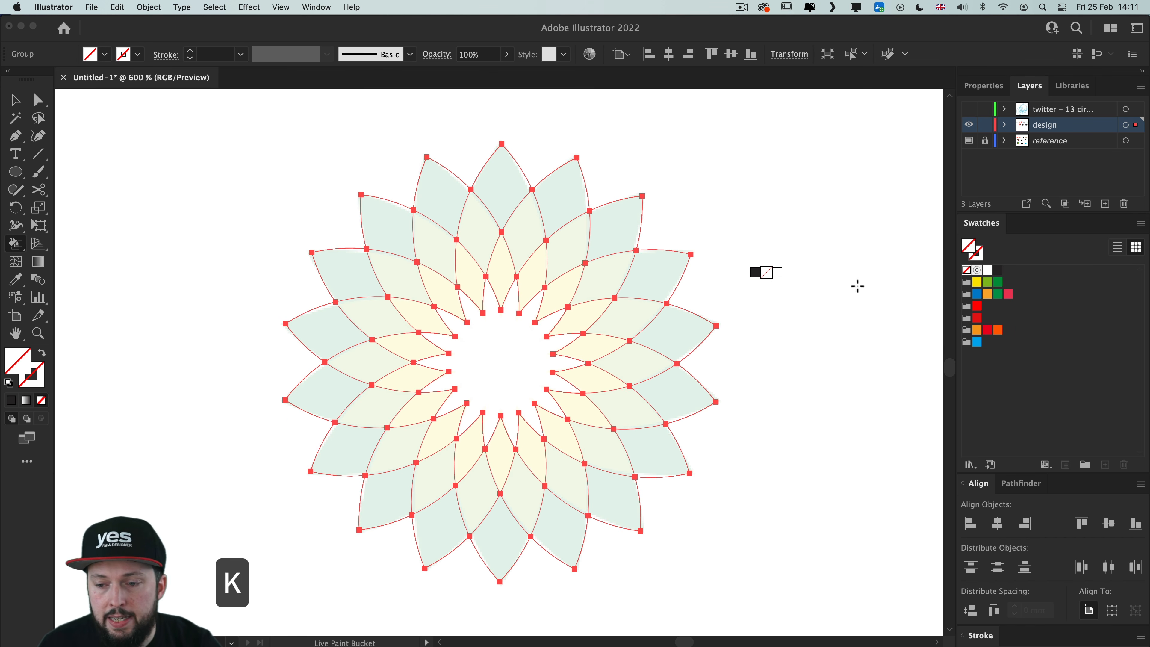
left_click(977, 282)
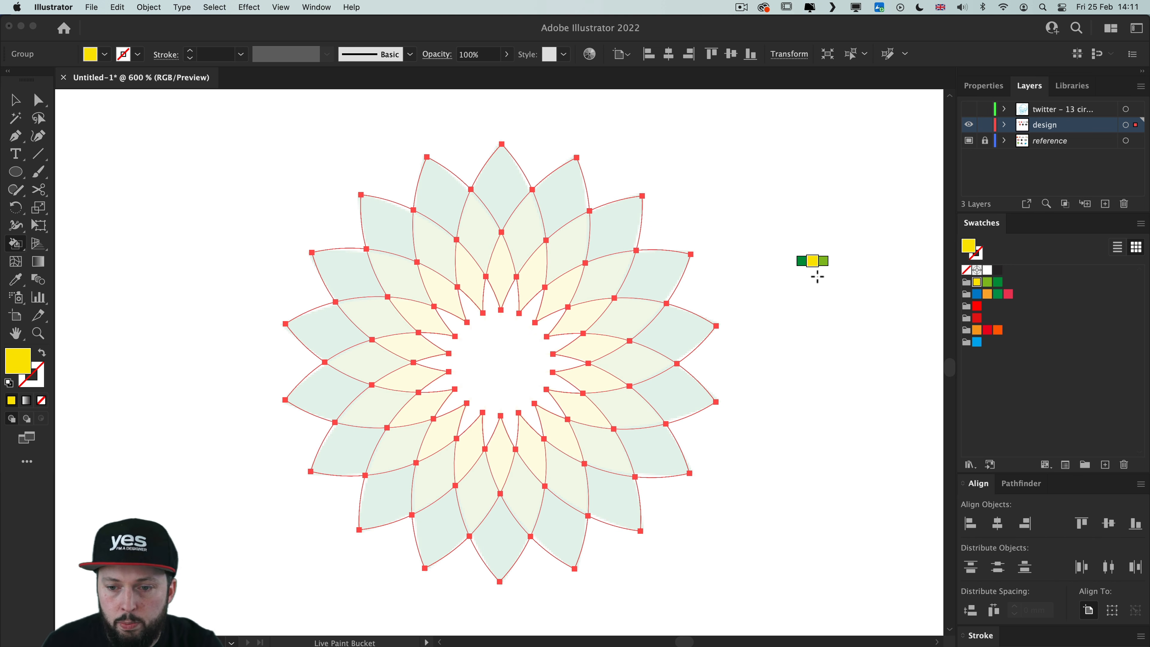
left_click(479, 288)
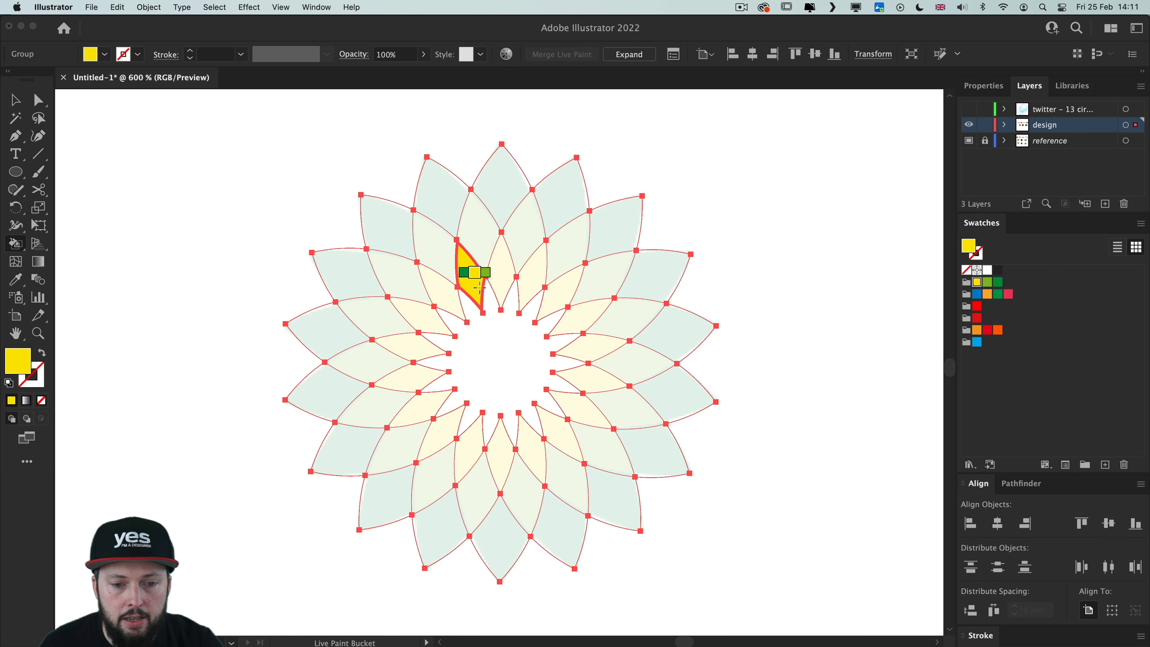
mouse_move(478, 288)
left_mouse_down()
mouse_move(435, 342)
mouse_move(430, 376)
mouse_move(461, 439)
mouse_move(528, 435)
mouse_move(563, 398)
mouse_move(556, 302)
mouse_move(492, 283)
left_mouse_up()
left_click(987, 270)
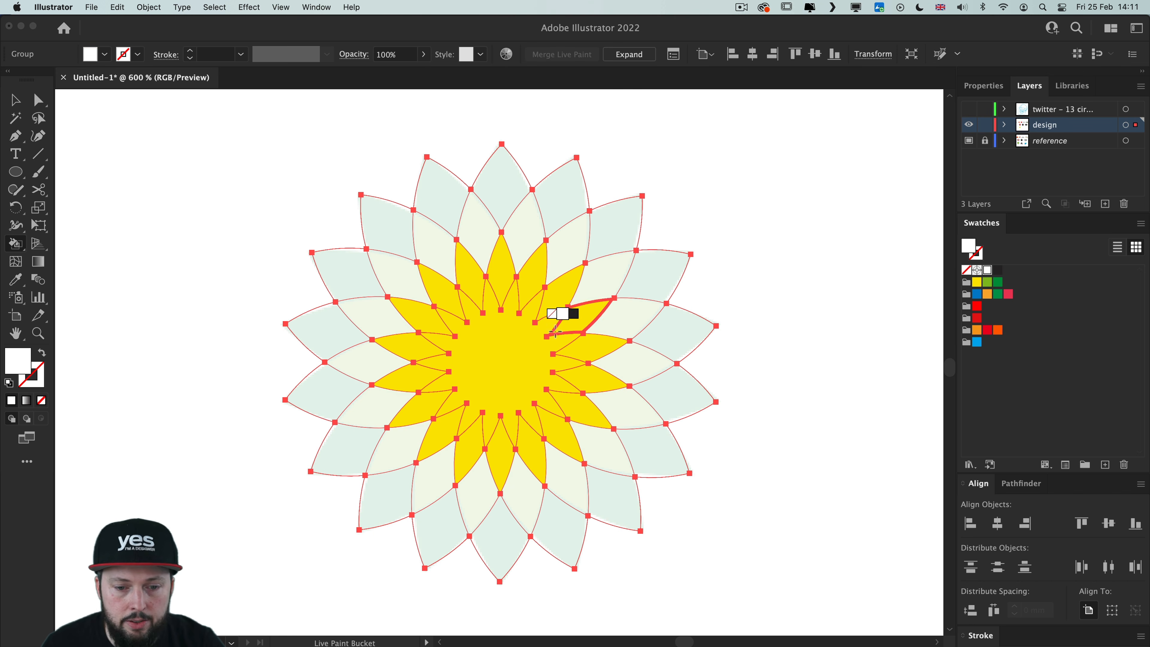
left_click(501, 358)
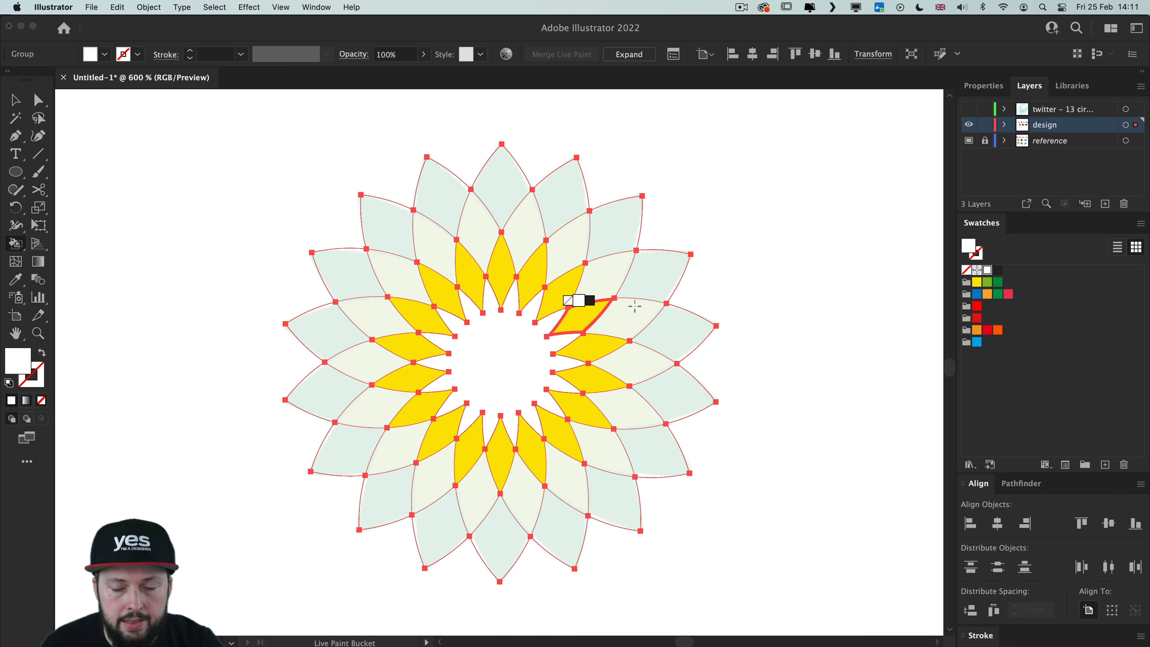
Step: Live-paint the middle petal segments light green and the outer petal tips dark green, then deselect the flower
left_click(988, 282)
mouse_move(598, 316)
left_mouse_down()
mouse_move(568, 241)
mouse_move(623, 277)
mouse_move(654, 393)
mouse_move(633, 491)
mouse_move(602, 516)
mouse_move(601, 468)
mouse_move(534, 512)
mouse_move(446, 506)
mouse_move(409, 493)
mouse_move(383, 467)
mouse_move(344, 365)
mouse_move(371, 280)
mouse_move(416, 235)
mouse_move(492, 209)
mouse_move(554, 226)
left_mouse_up()
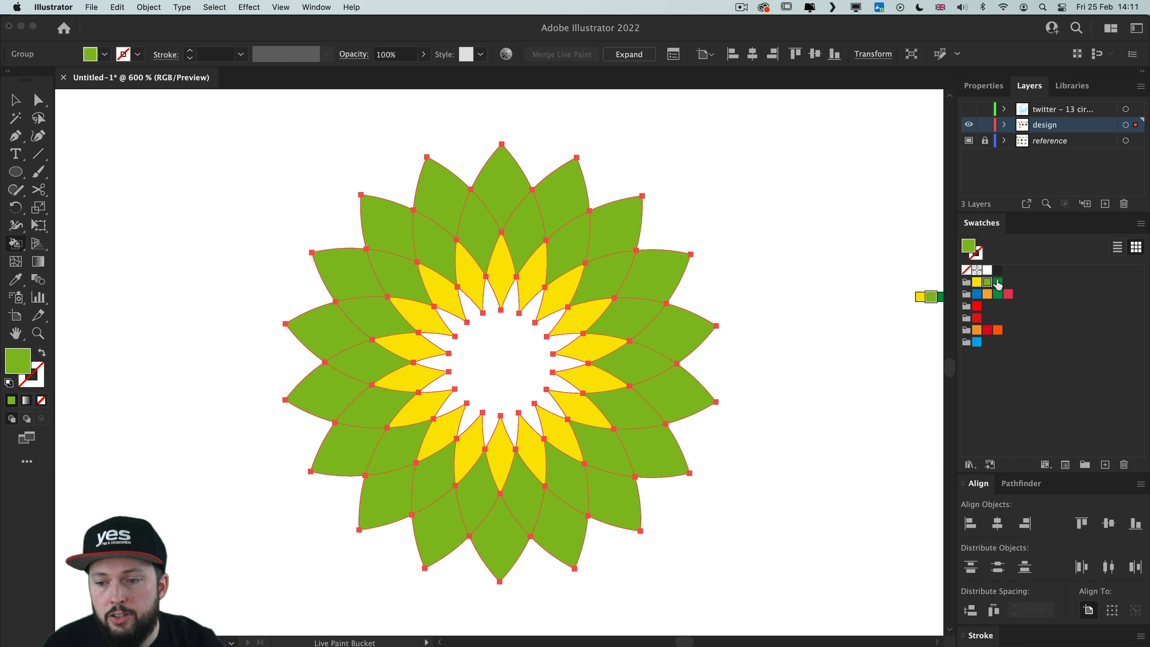
left_click(999, 282)
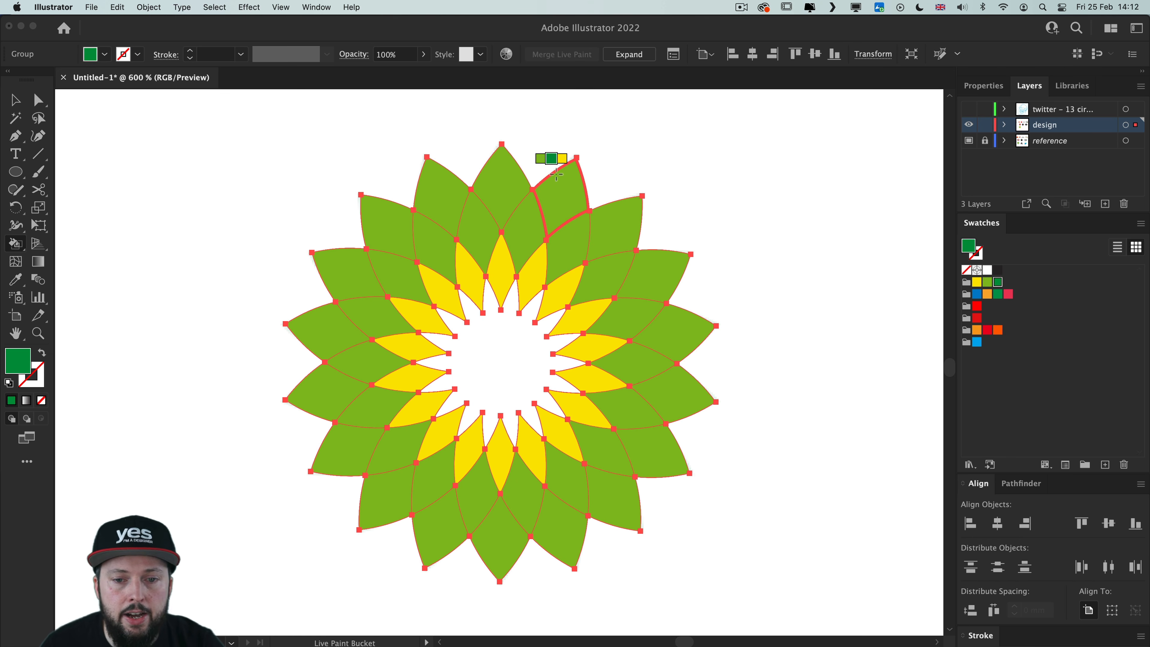
mouse_move(591, 187)
left_mouse_down()
mouse_move(658, 249)
mouse_move(698, 339)
mouse_move(700, 395)
mouse_move(680, 445)
mouse_move(568, 540)
mouse_move(442, 544)
mouse_move(372, 514)
mouse_move(337, 465)
mouse_move(316, 363)
mouse_move(327, 301)
mouse_move(373, 217)
mouse_move(434, 176)
mouse_move(507, 173)
left_mouse_up()
key("super+shift+a")
key("a")
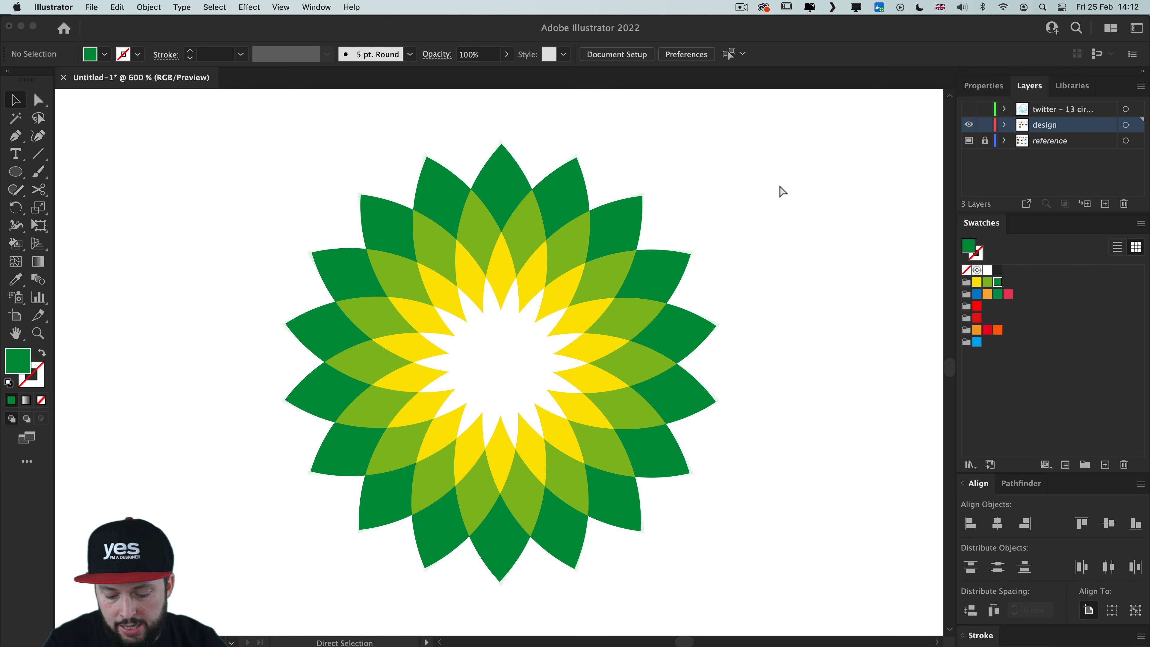
Step: Draw an unfilled circle with a 1 pt black stroke over the lower-left lobe of the striped Woolmark reference
key("super+minus")
key("super+minus")
key("v")
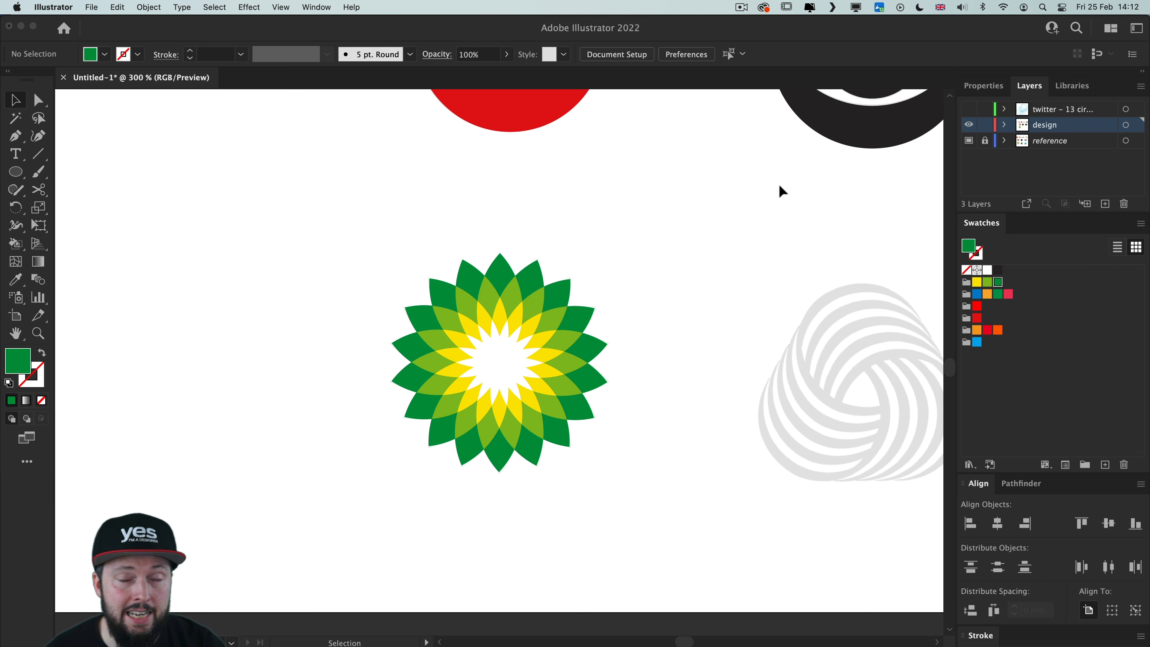
key("super+0")
left_click_drag(157, 154, 618, 359)
left_click_drag(521, 308, 508, 311)
Step: Cut the circle at its upper and lower anchor points with the Scissors tool and delete the right half
key("c")
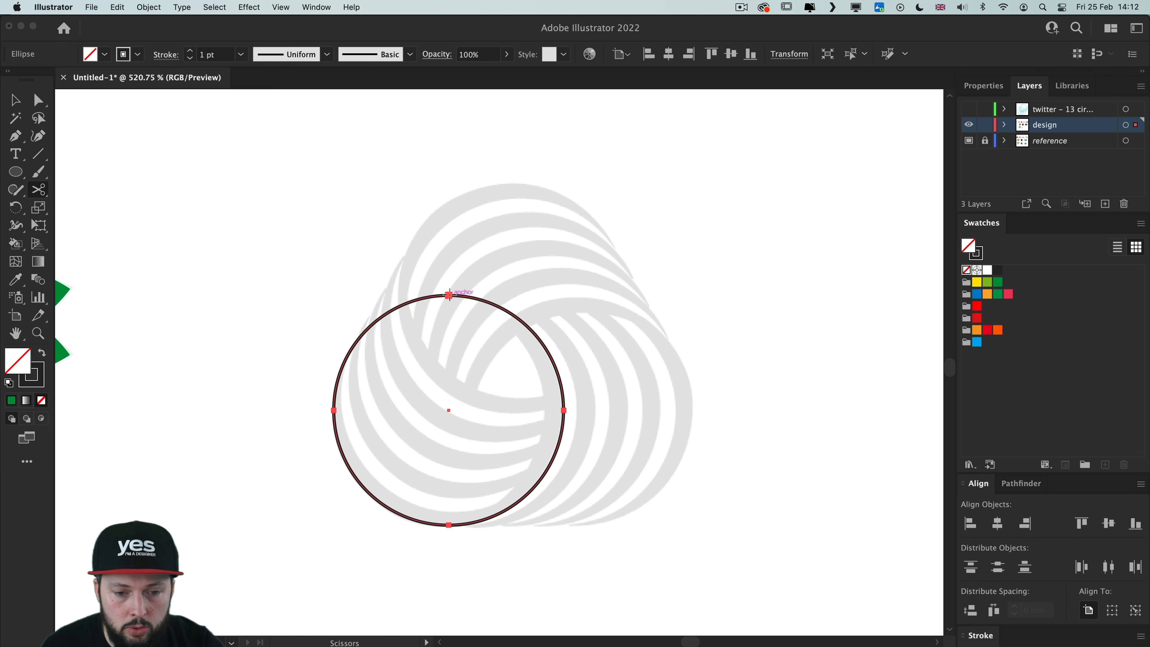
left_click(449, 525)
left_click(449, 526)
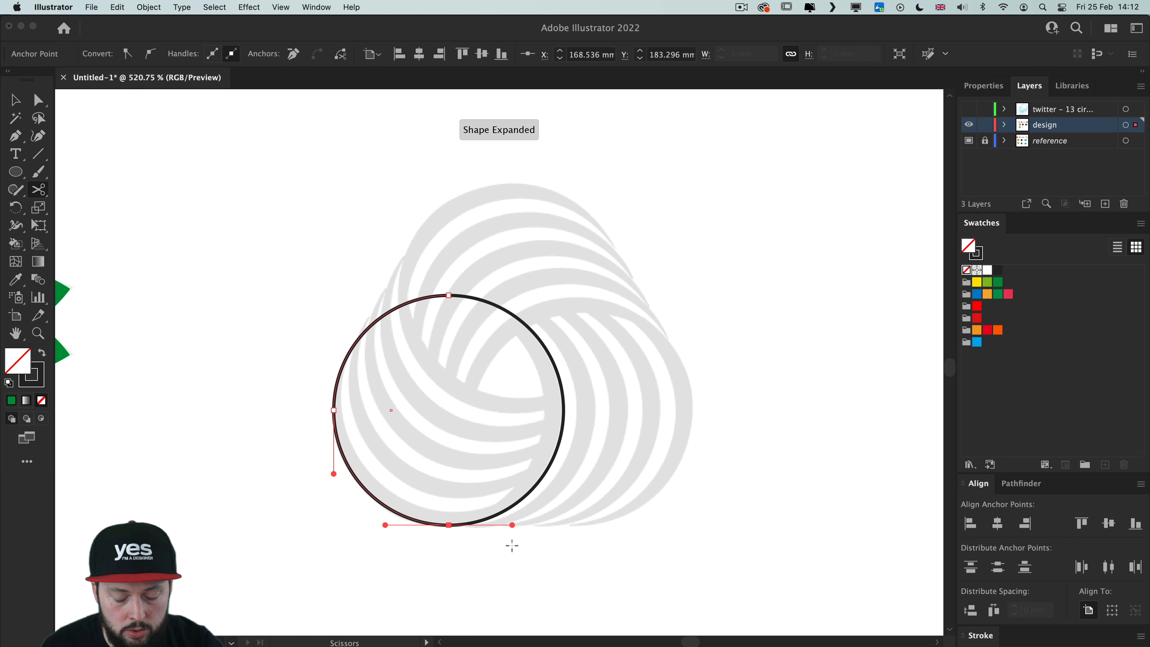
key("v")
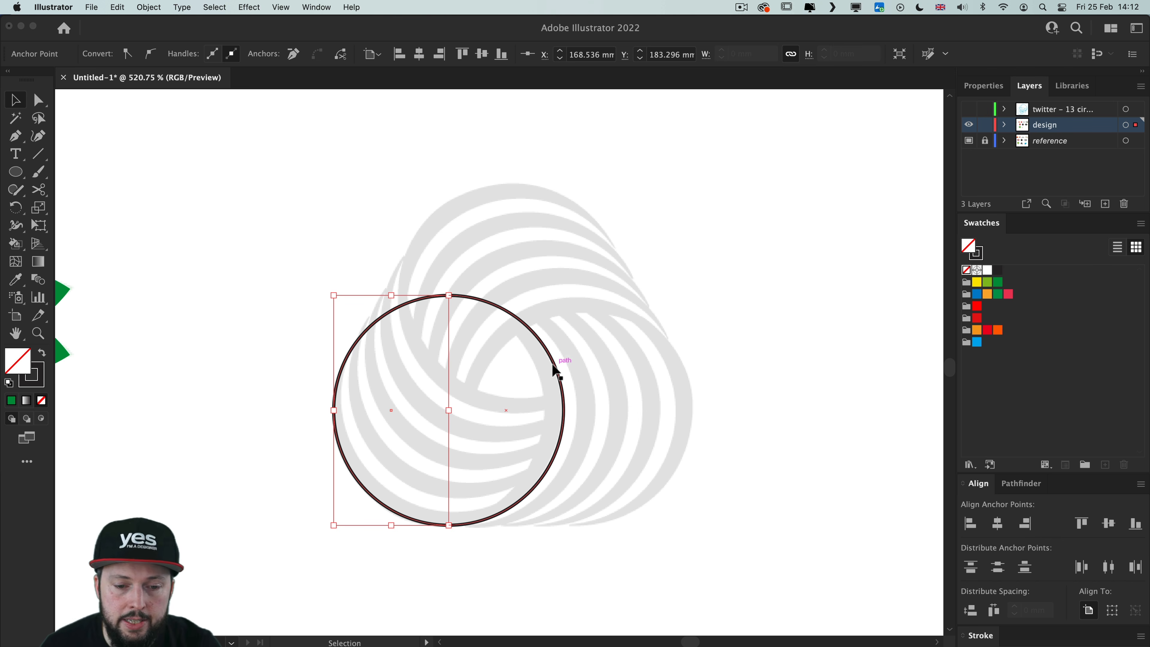
left_click(557, 372)
key("BackSpace")
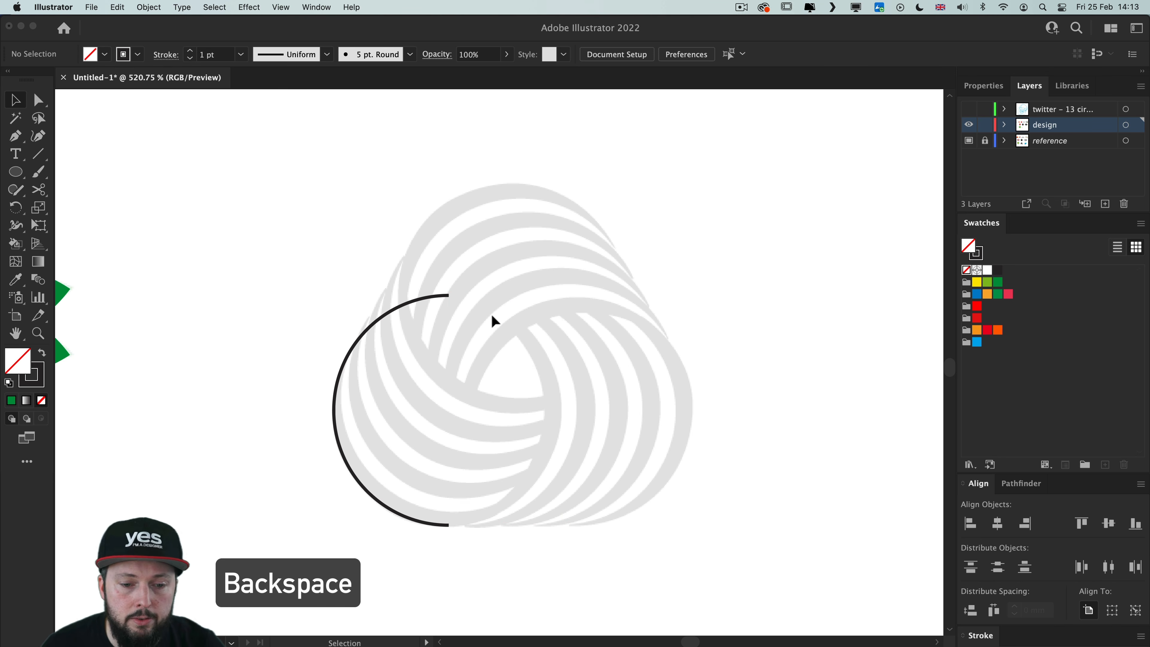
Step: Give the remaining semicircle round caps and a 5 pt stroke weight
left_click_drag(505, 261, 309, 364)
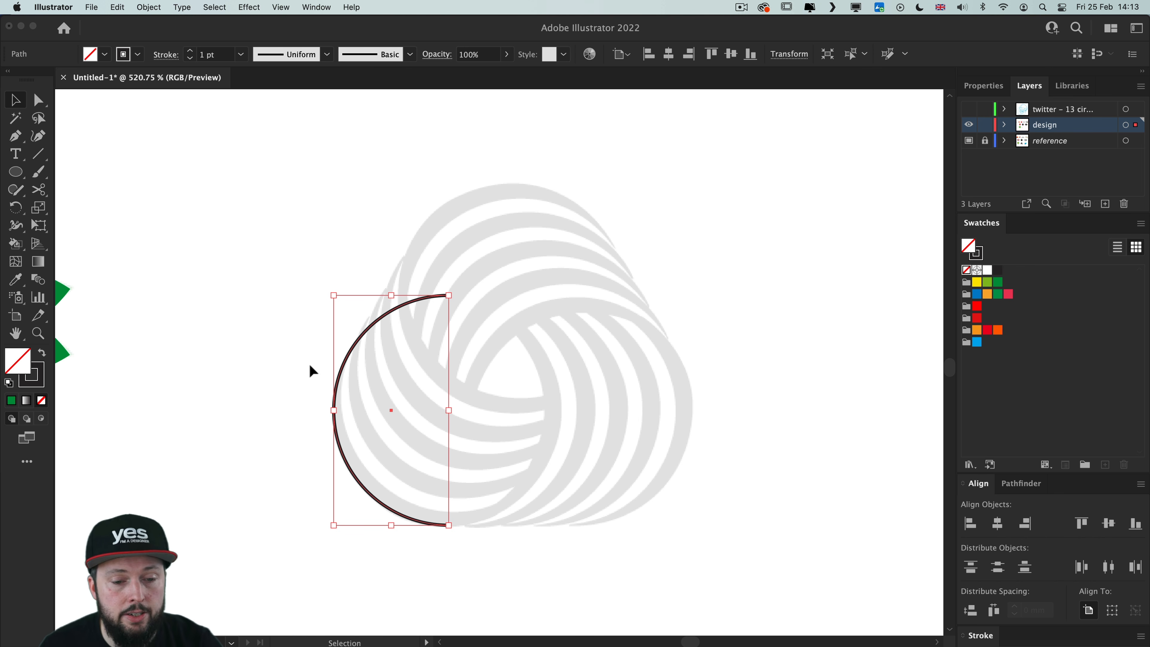
left_click(163, 56)
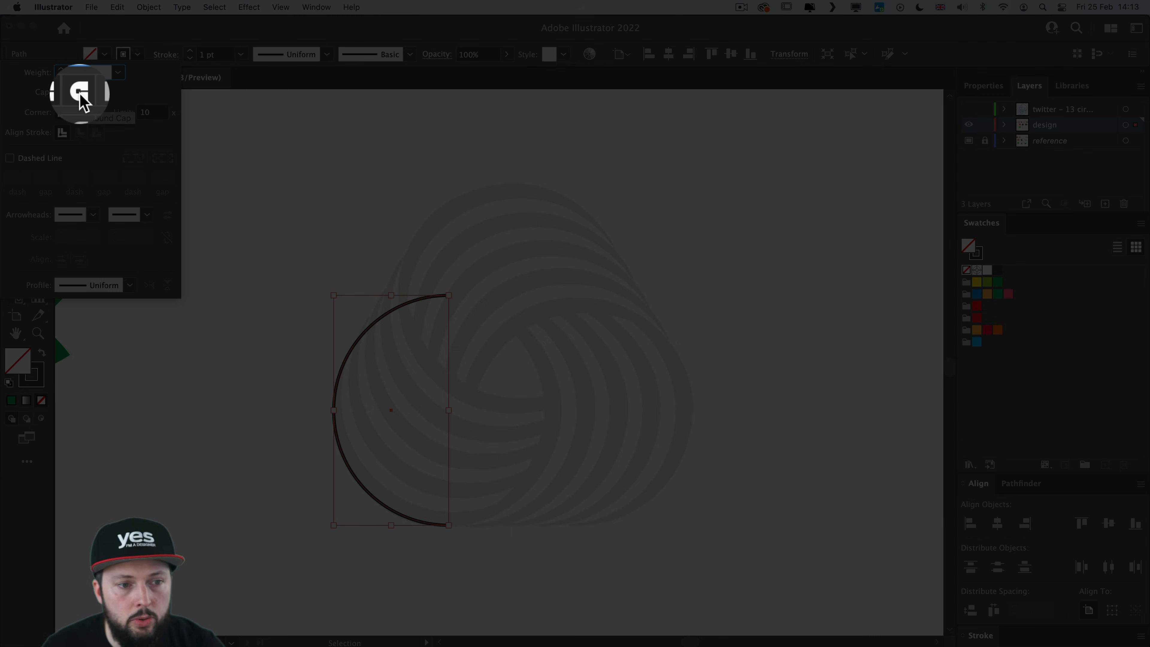
left_click(79, 94)
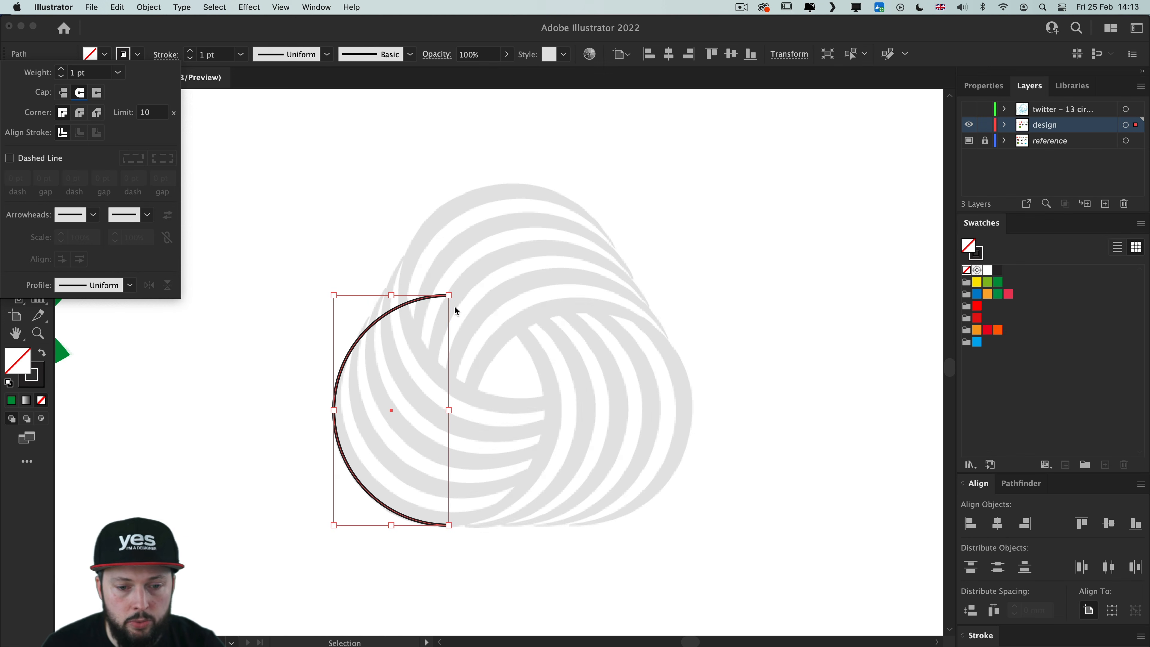
left_click(192, 52)
left_click(193, 52)
left_click(193, 52)
left_click(193, 52)
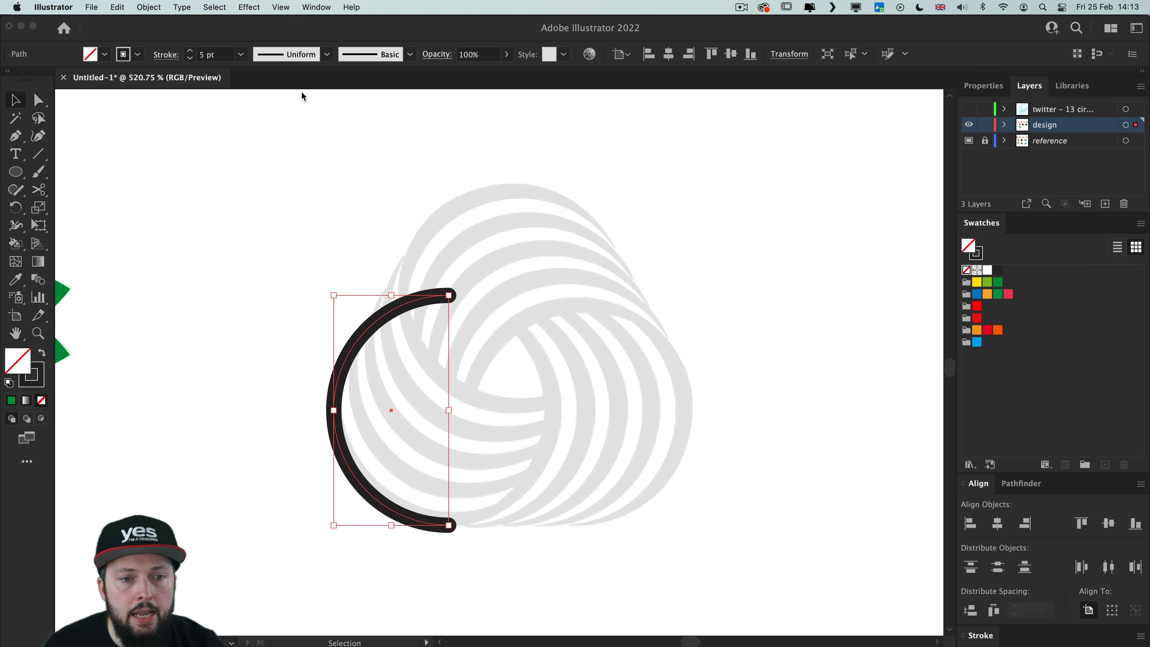
Step: Apply the variable width profile that tapers at both ends to the semicircle, then deselect it
left_click(327, 57)
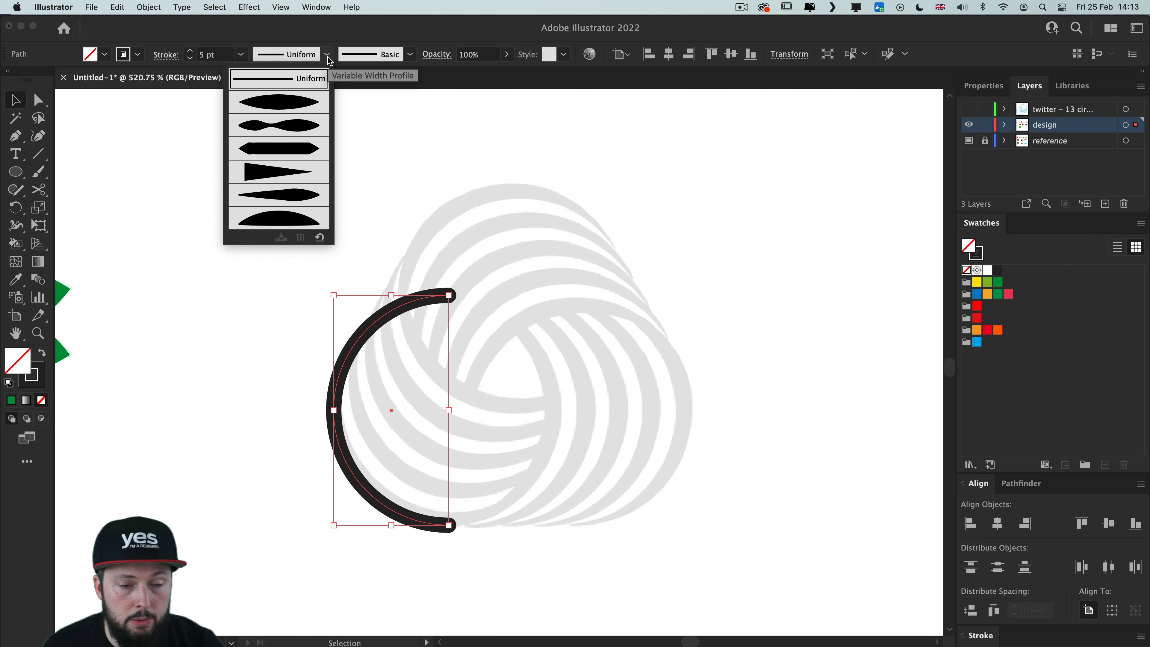
left_click(303, 106)
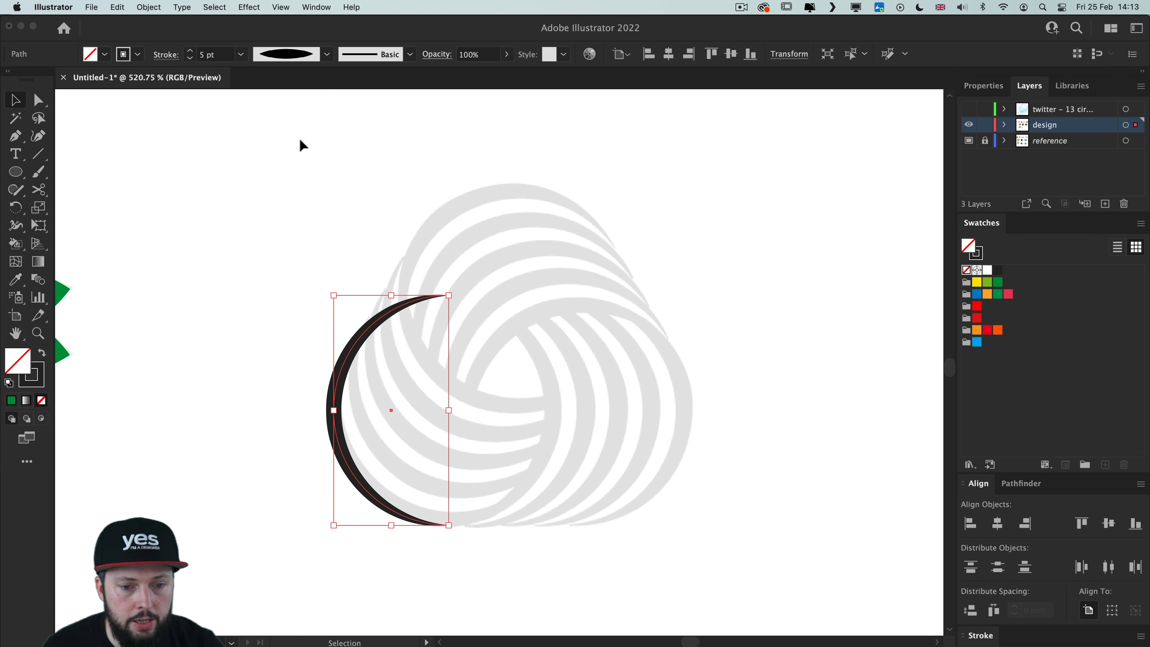
left_click(277, 221)
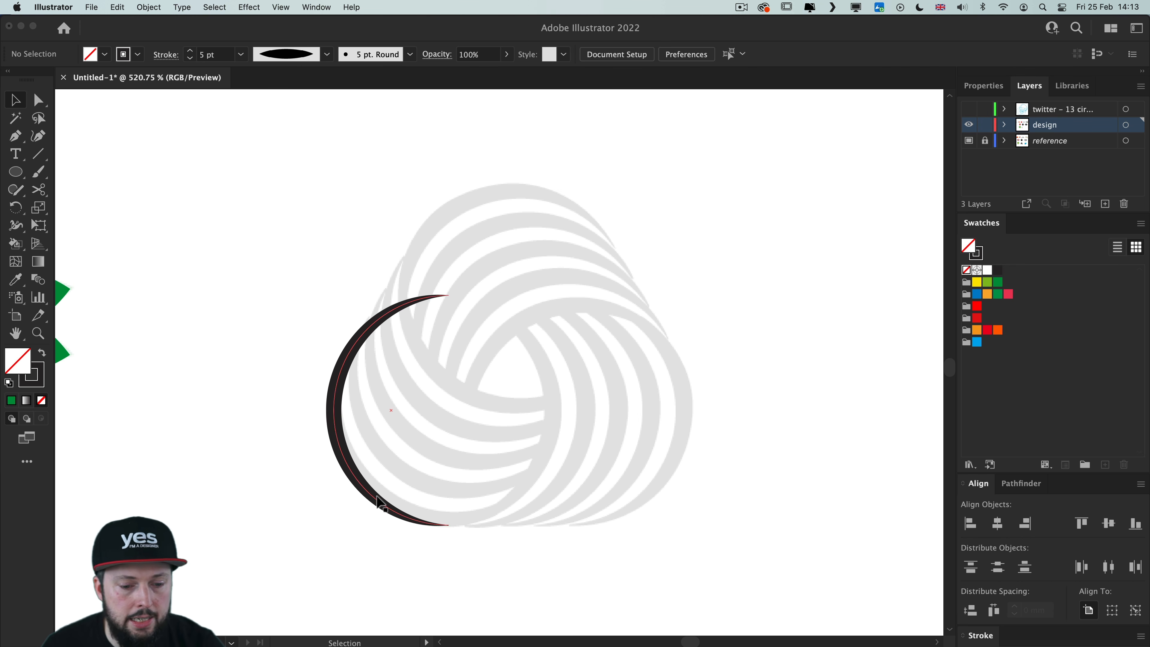
Step: Rotate and position the tapered arc so it follows the outermost lower-left stripe of the Woolmark reference
left_click(390, 517)
left_click_drag(452, 292, 368, 271)
left_click_drag(326, 436, 337, 477)
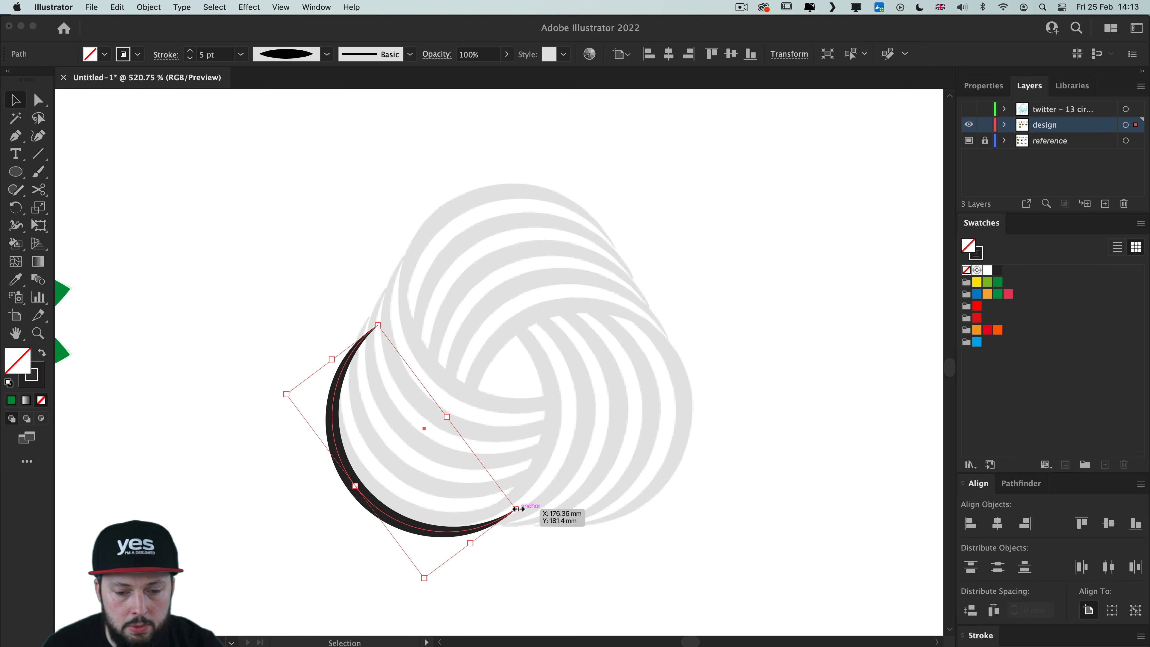
left_click_drag(515, 508, 458, 566)
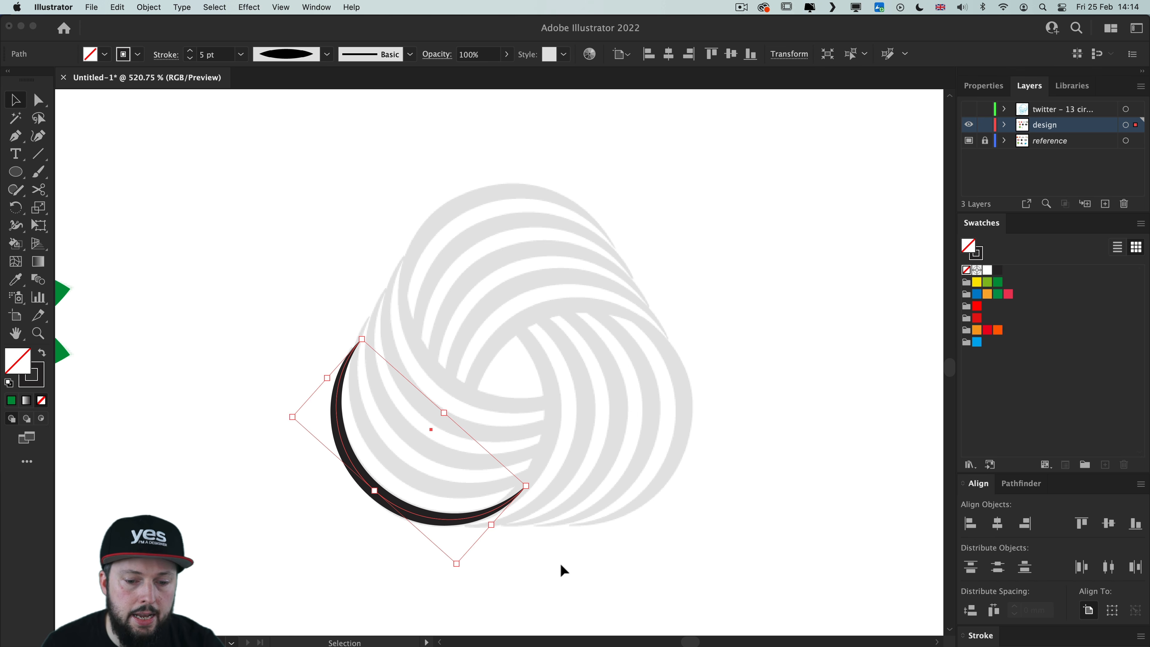
Step: Place a copy of the tapered arc on the innermost stripe of the reference's lower-left group and deselect it
left_click(548, 553)
left_click_drag(374, 490, 423, 358)
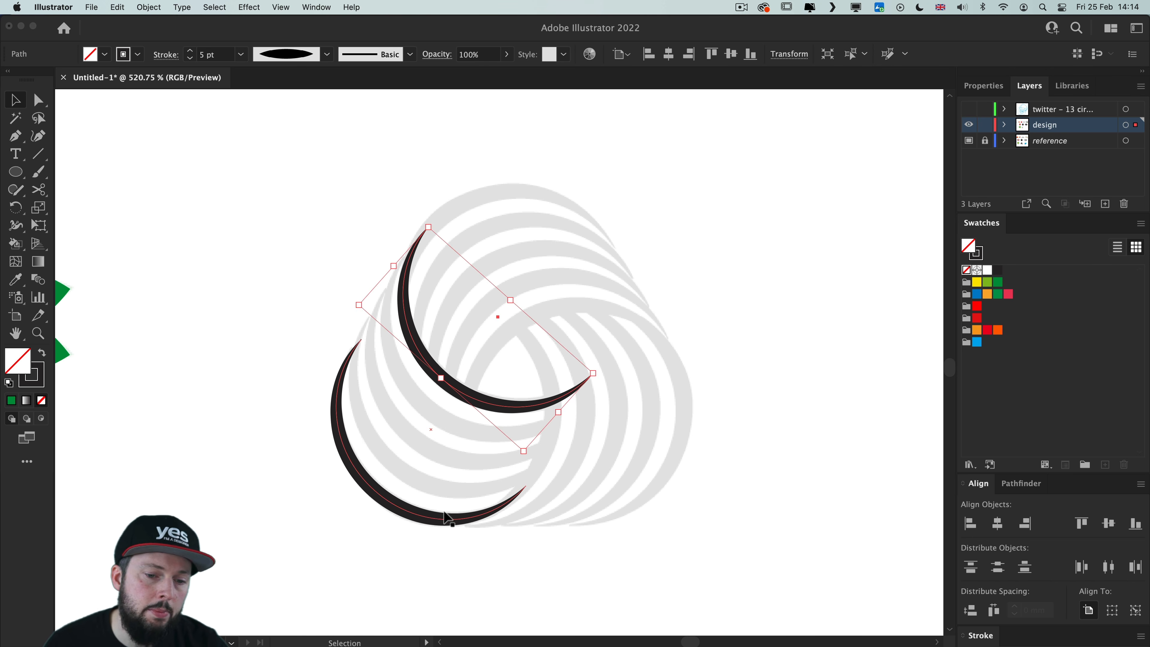
left_click(131, 311)
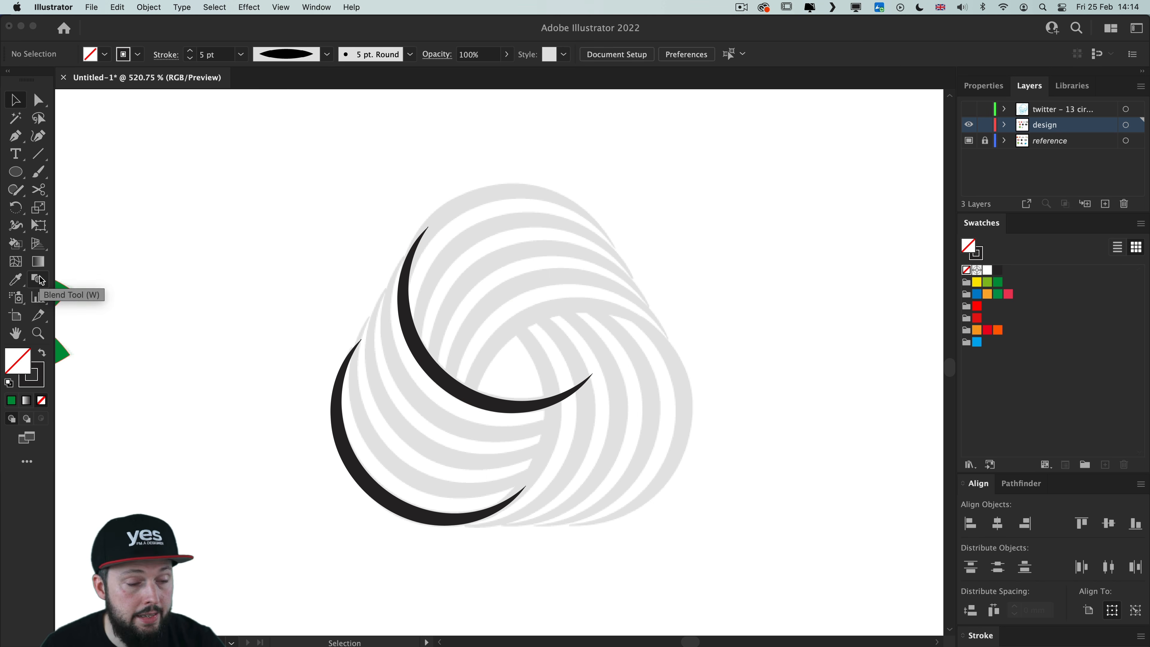
Step: Blend the two tapered arcs with spacing set to 3 specified steps to form the lower-left stripe group, then deselect
key("w")
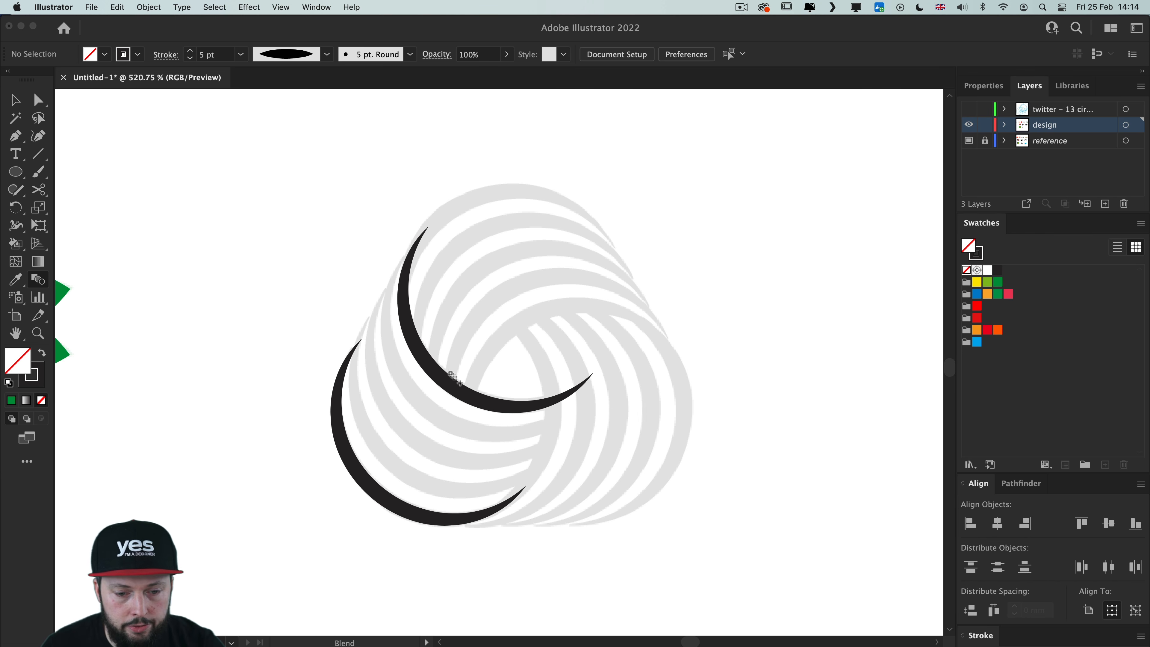
left_click(447, 383)
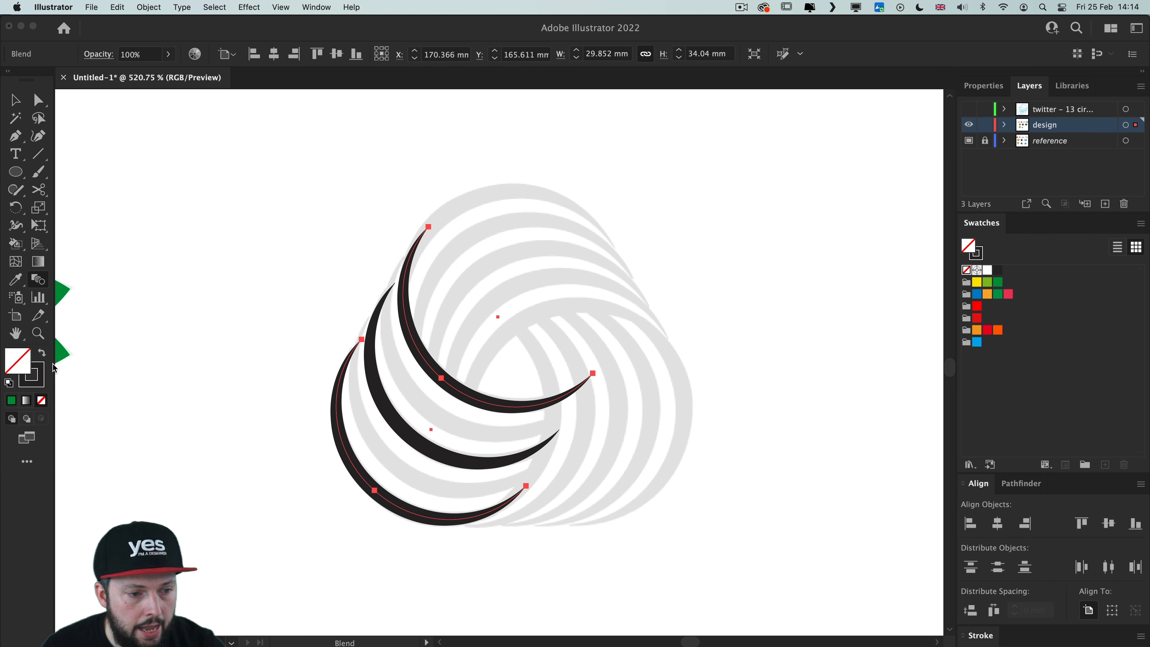
double_click(41, 283)
left_click_drag(323, 309, 273, 164)
left_click(238, 193)
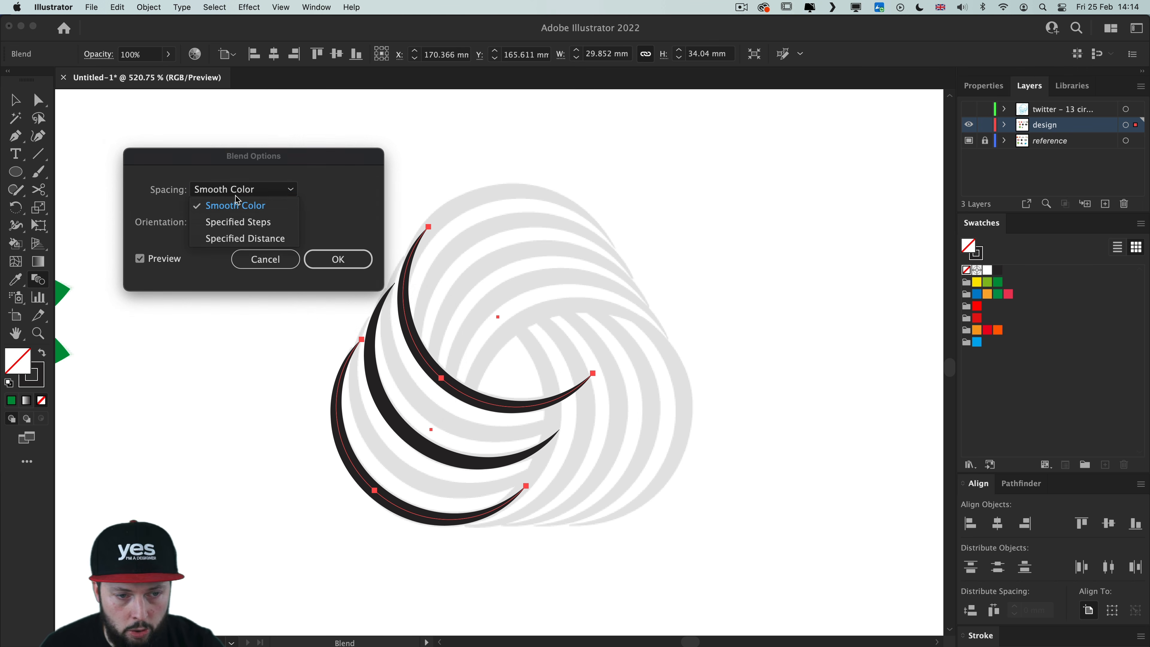
left_click(245, 226)
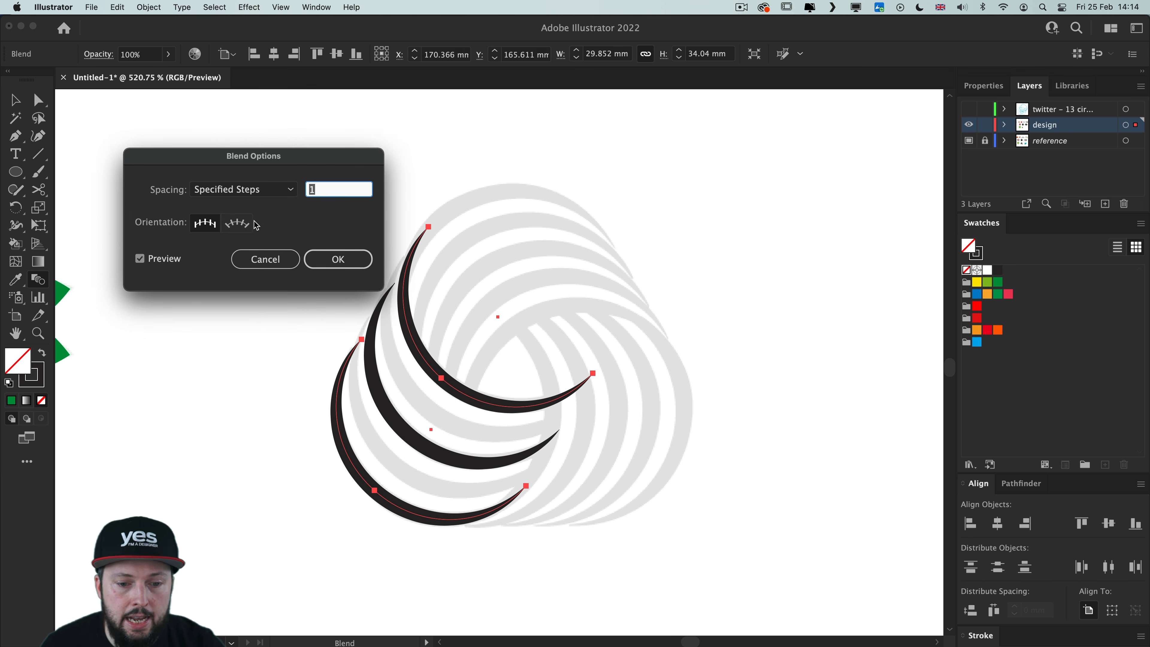
key("Up")
key("Up")
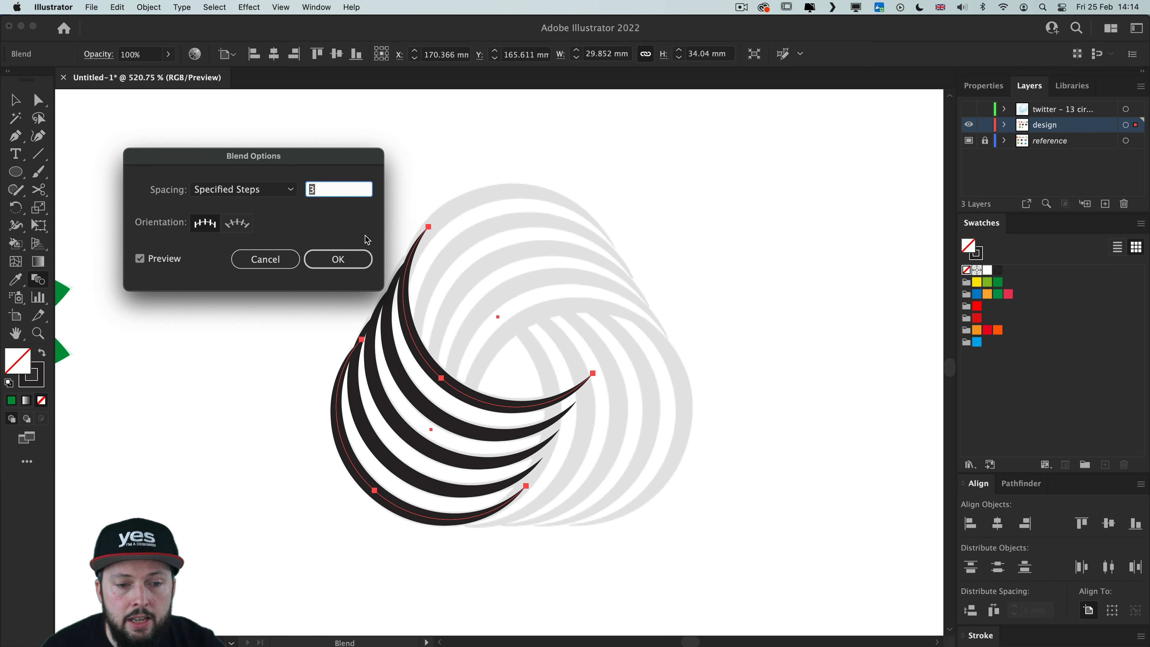
left_click(344, 261)
key("v")
left_click(270, 252)
Step: Copy the striped blend, then rotate and position the copy over the upper stripe group of the Woolmark reference
left_click(441, 382)
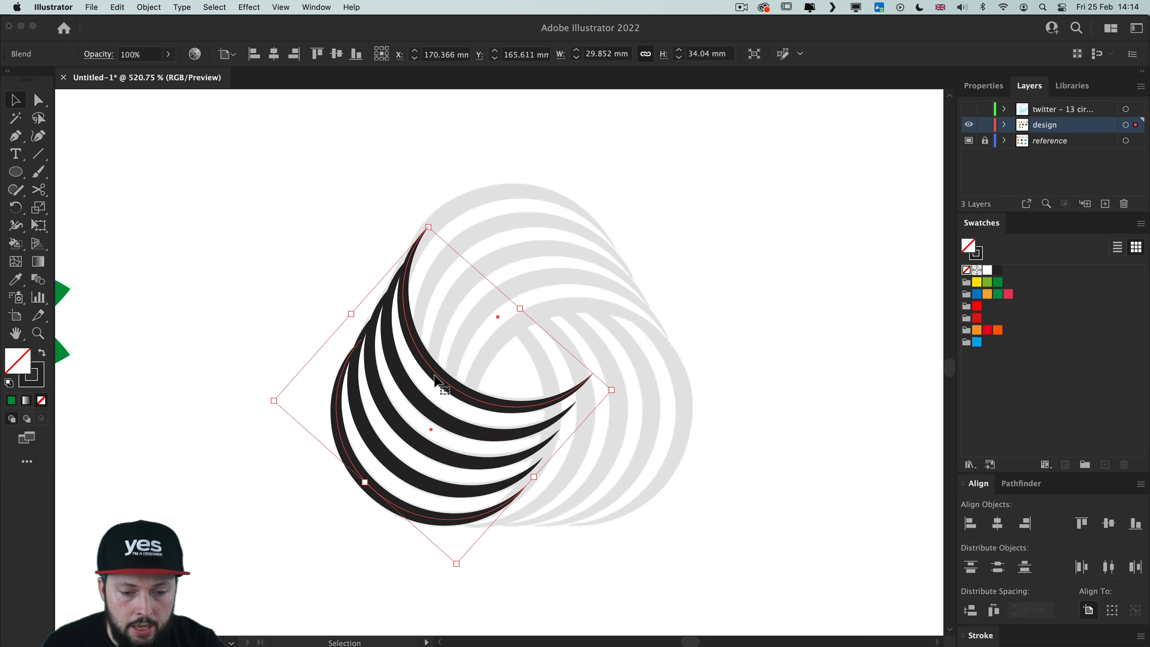
left_click_drag(438, 377, 517, 312)
key("r")
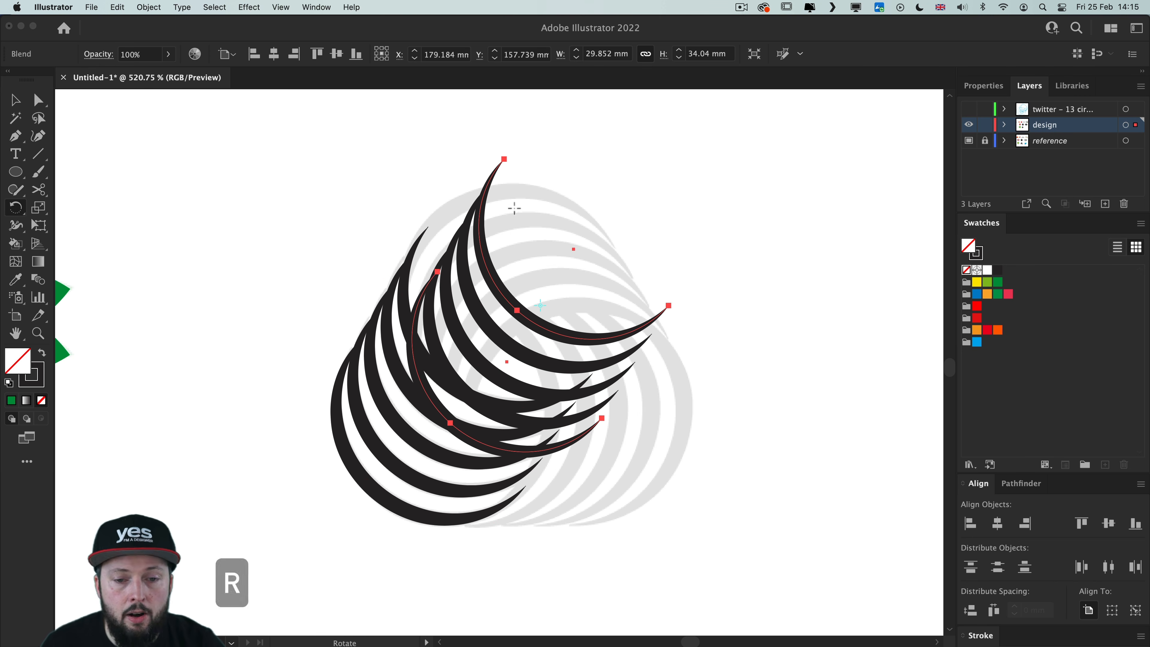
left_click_drag(532, 211, 657, 331)
key("v")
left_click_drag(568, 258, 566, 284)
left_click(747, 255)
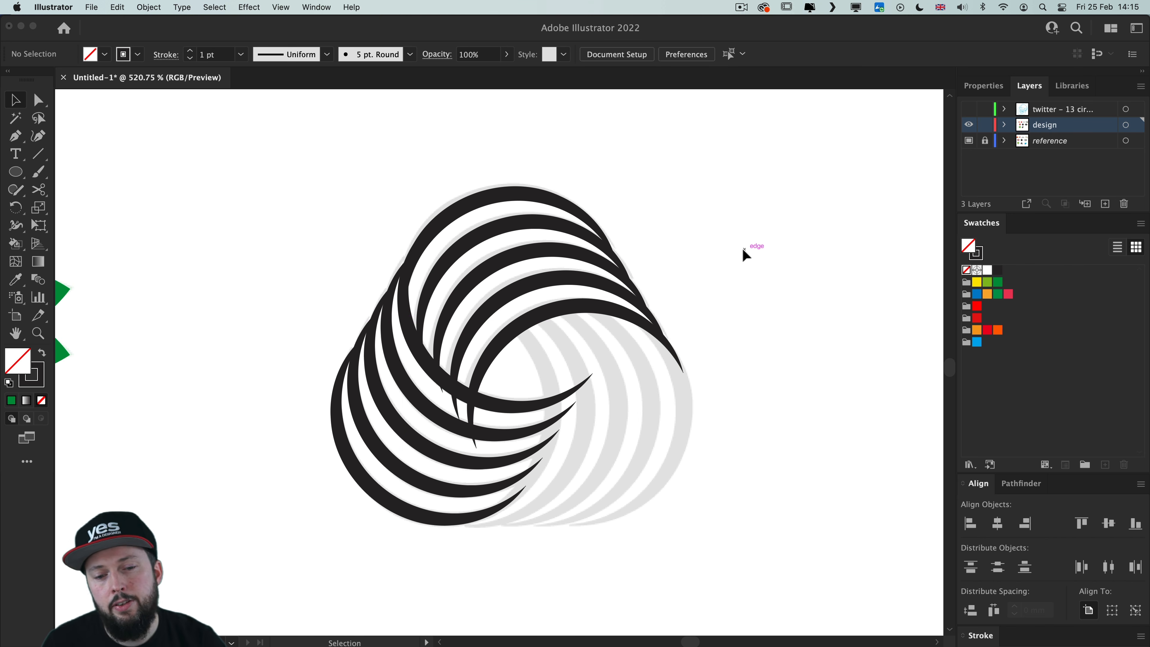
Step: Copy the upper striped blend, then rotate and position the copy over the lower-right stripe group of the reference
left_click(515, 290)
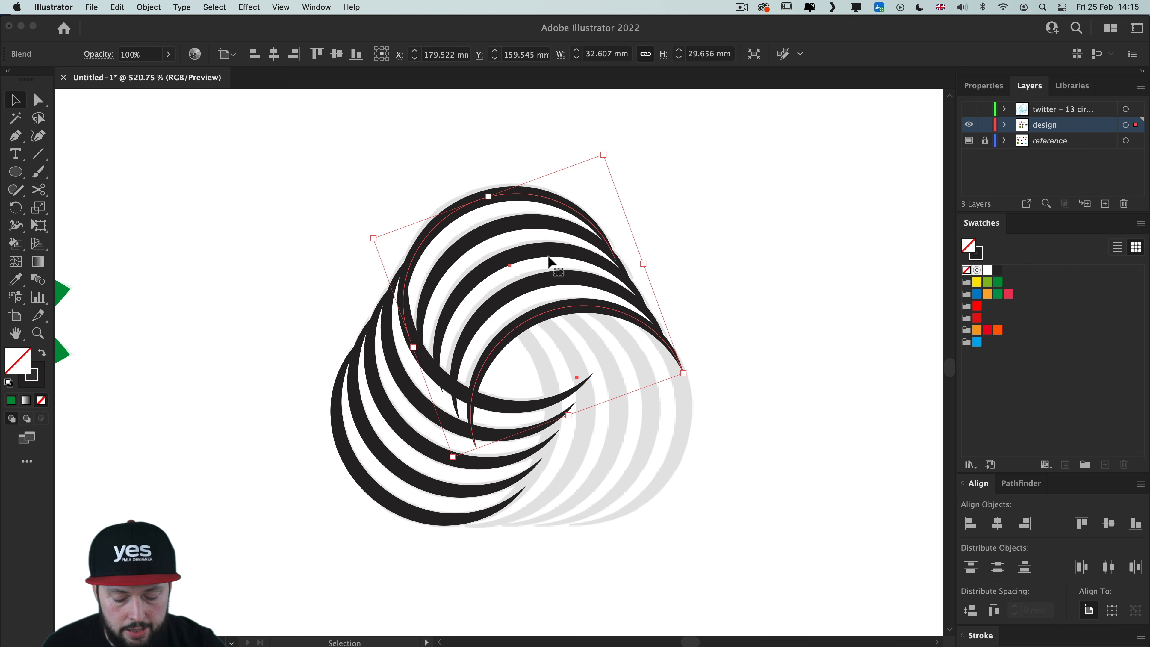
key("r")
left_click(589, 398)
left_click_drag(619, 196, 675, 470)
key("v")
left_click_drag(622, 339, 576, 369)
left_click(777, 247)
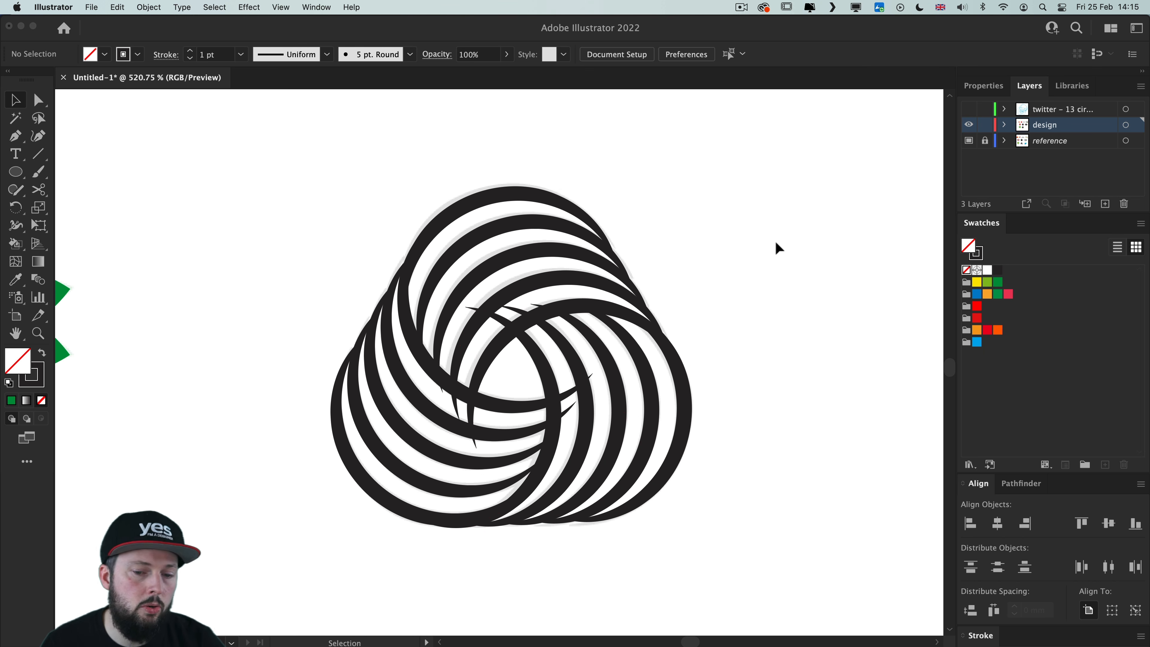
Step: Select all three striped blends and expand their appearance
left_click_drag(734, 172, 277, 532)
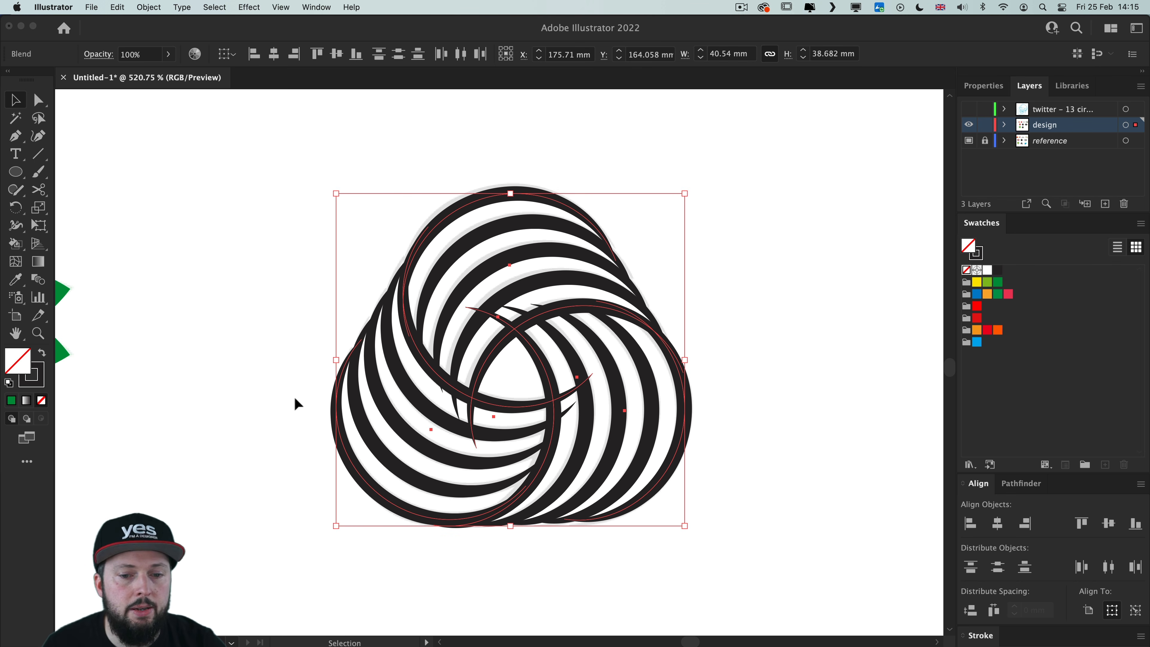
left_click(148, 7)
left_click(151, 168)
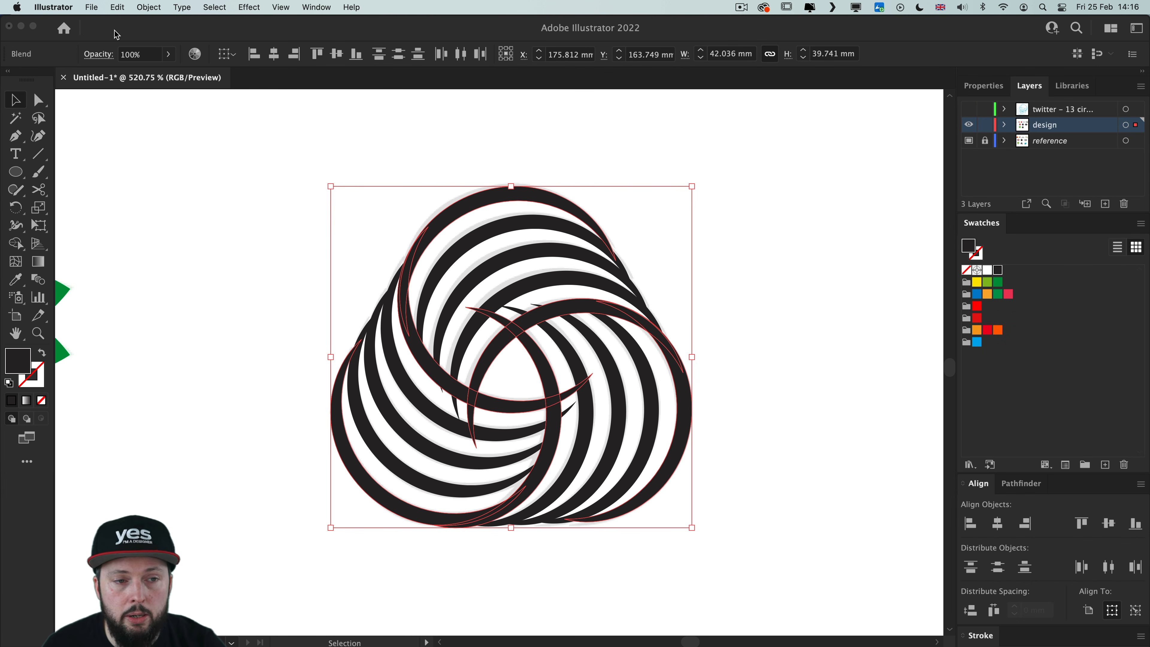
Step: Expand the three blends' objects and fills into groups of editable shapes, checking them among the design layer's contents
left_click(150, 7)
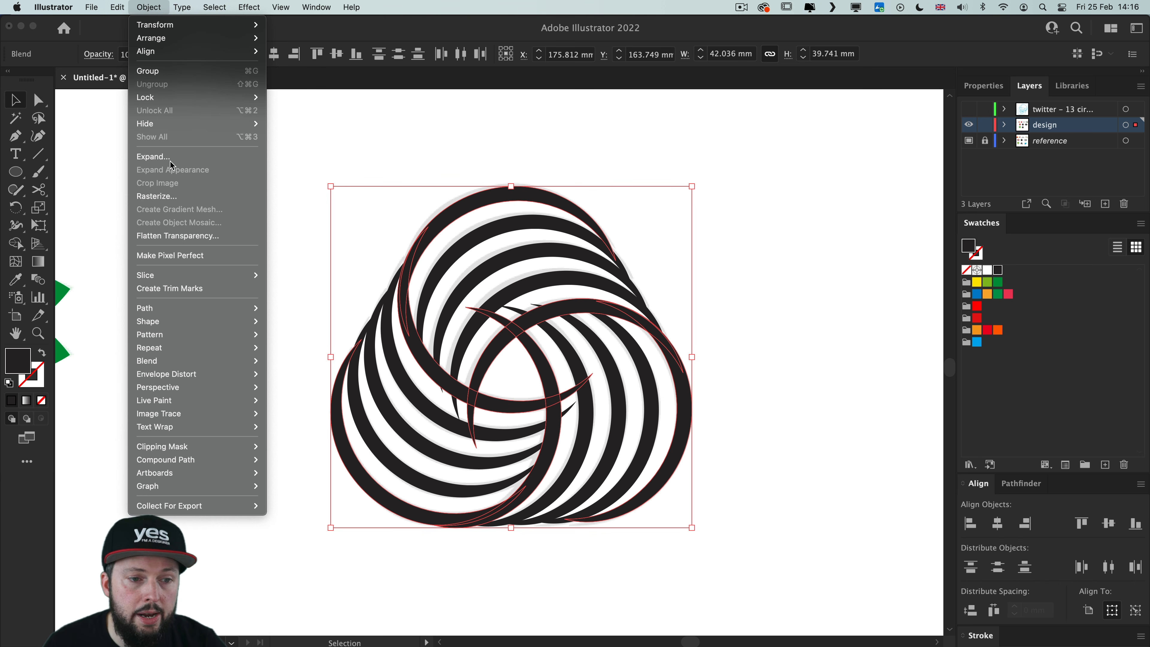
left_click(1052, 166)
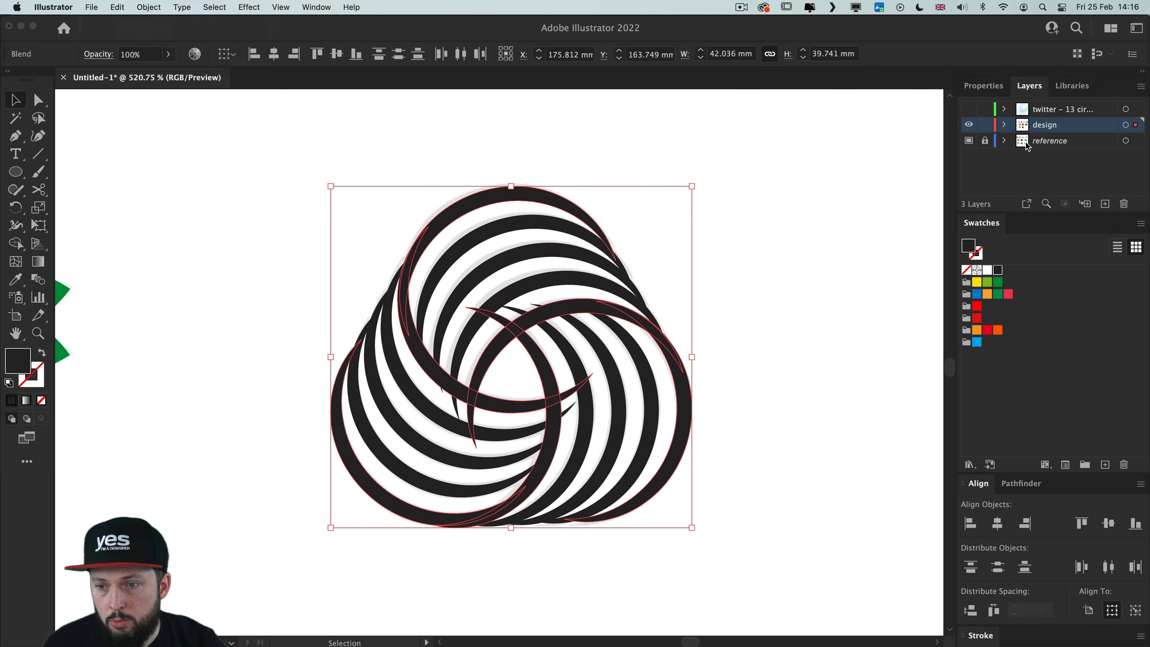
left_click(1004, 125)
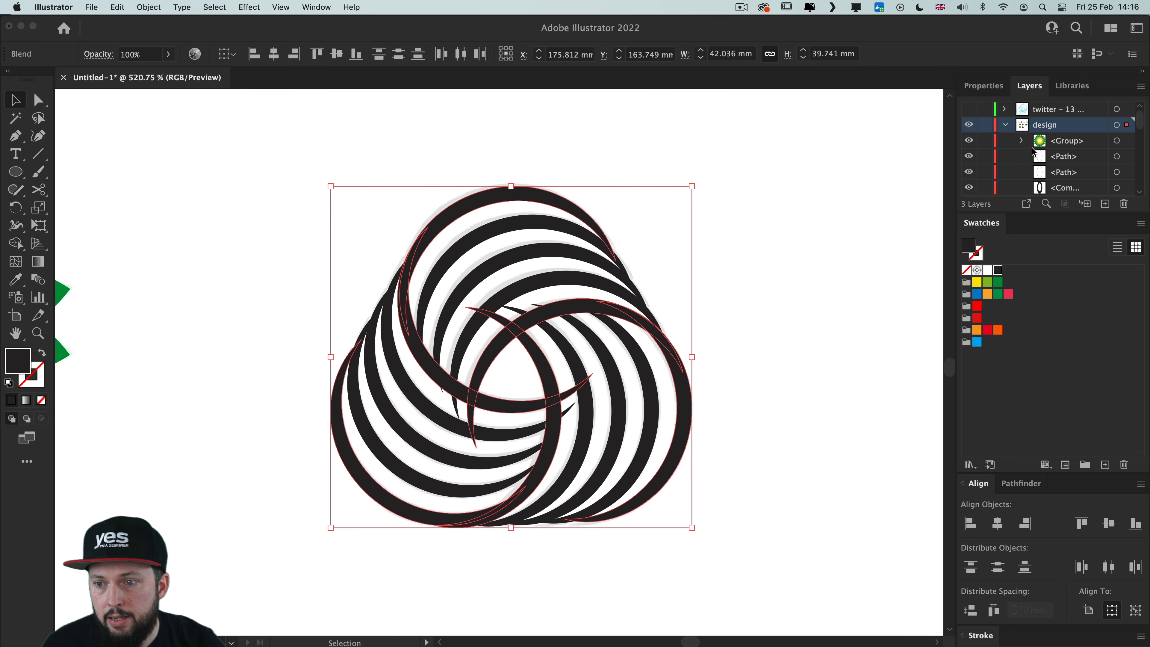
scroll(1037, 150, "down", 5)
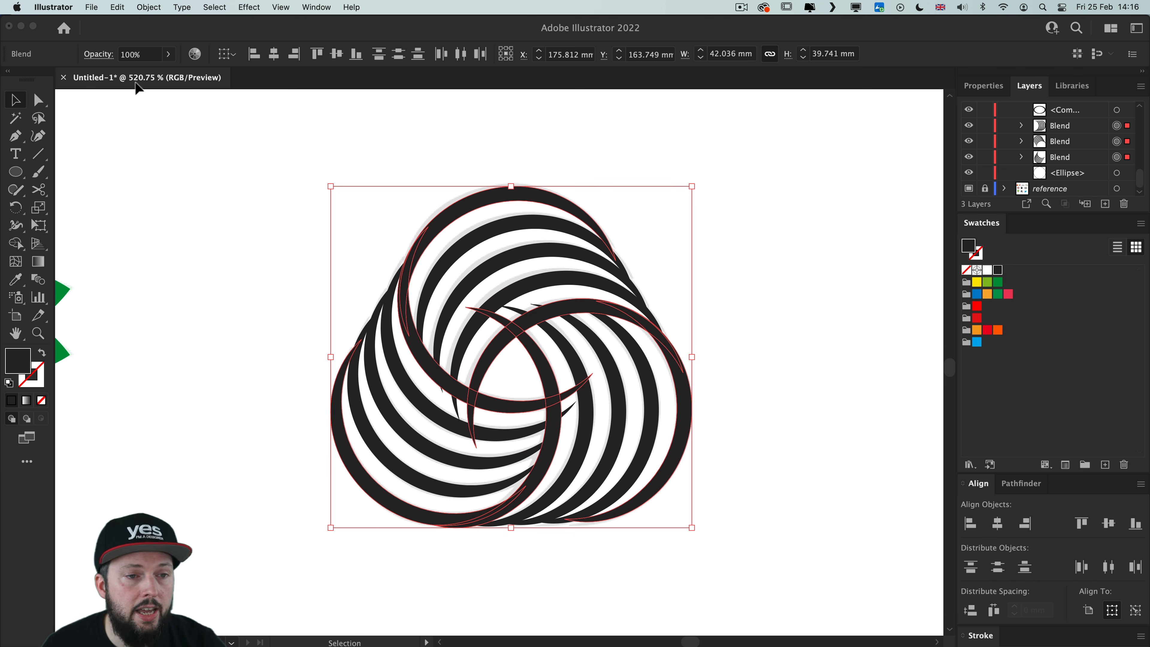
left_click(148, 8)
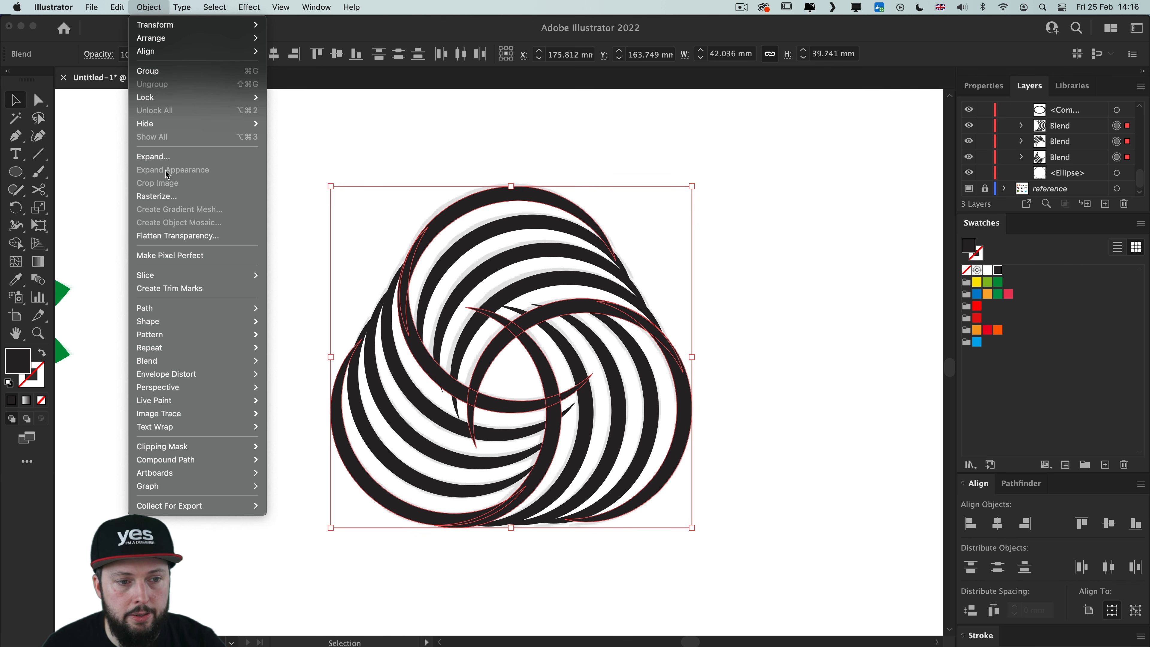
left_click(167, 156)
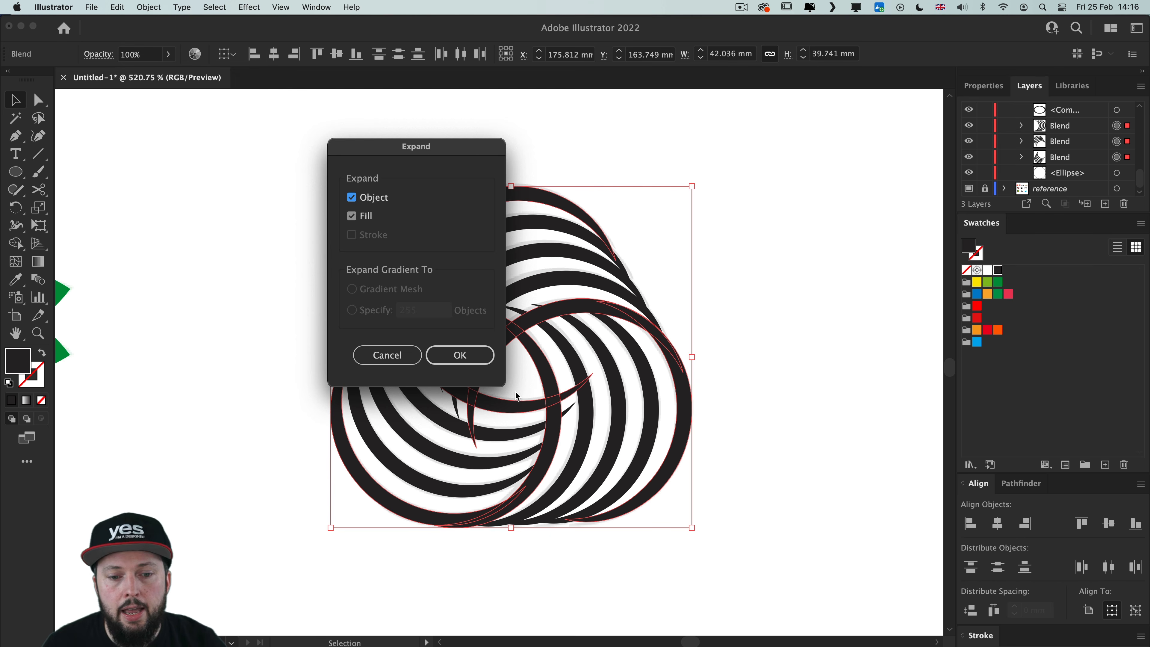
left_click(455, 356)
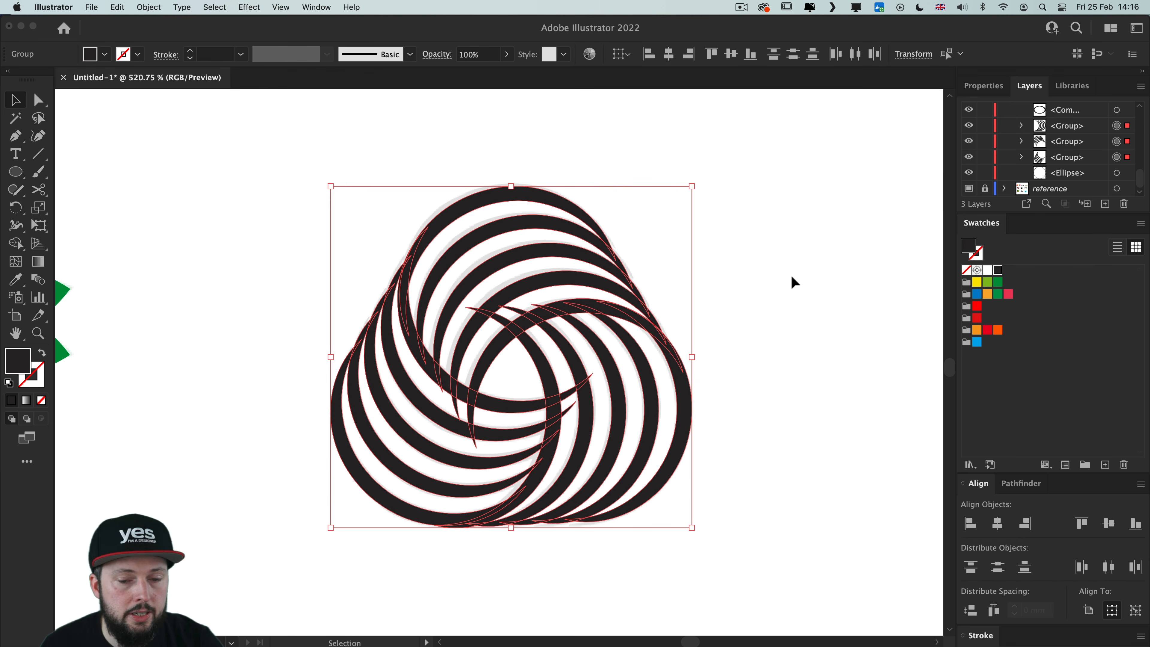
Step: Remove the stripe tips overlapping the Woolmark's centre with the Shape Builder tool, then deselect the artwork
key("shift+m")
left_click(470, 414, "alt")
left_click(454, 411, "alt")
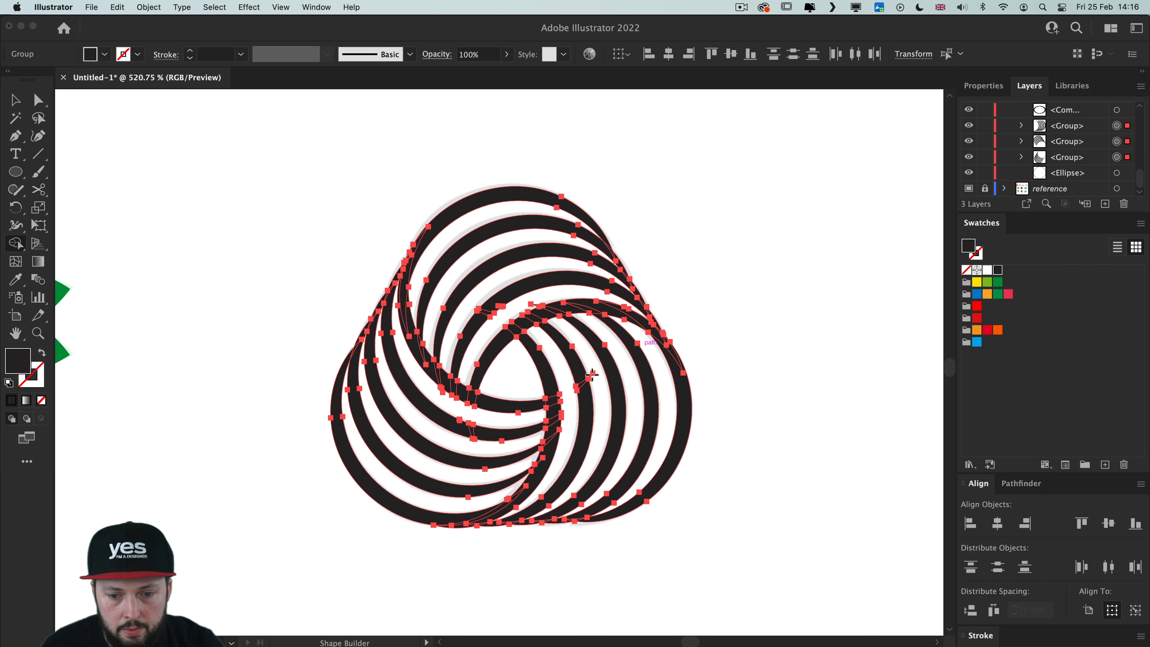
key("v")
left_click(745, 301)
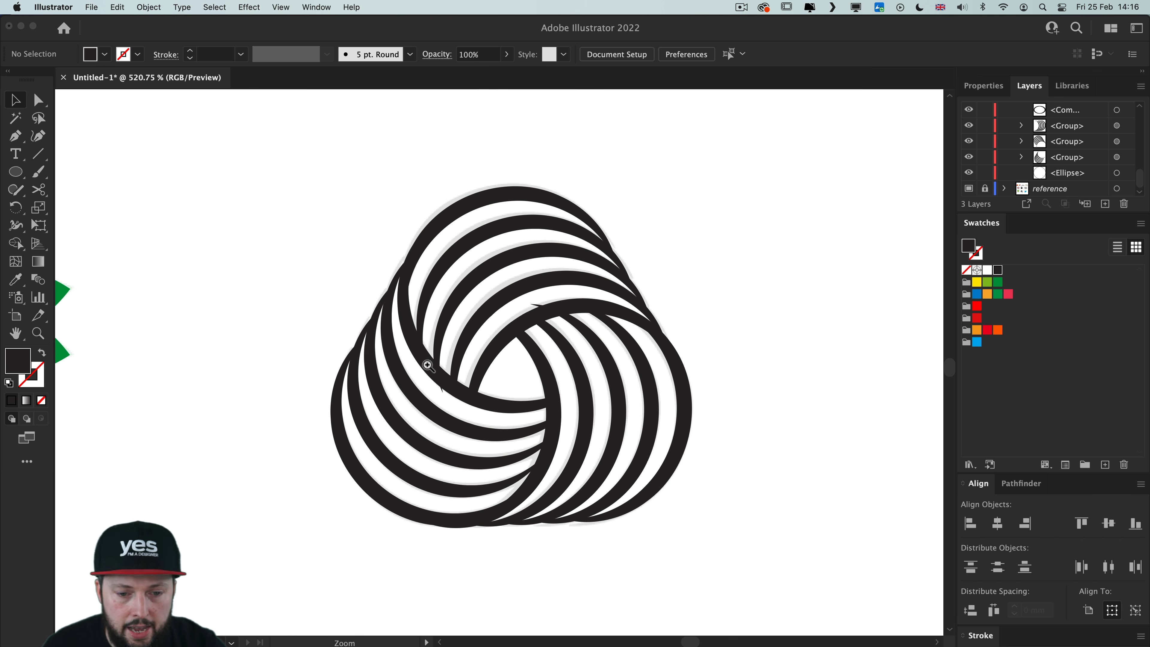
Step: Clean up the remaining small stripe tips around the Woolmark's centre with the Shape Builder tool, then deselect
left_click_drag(415, 357, 556, 360)
left_click_drag(258, 172, 855, 571)
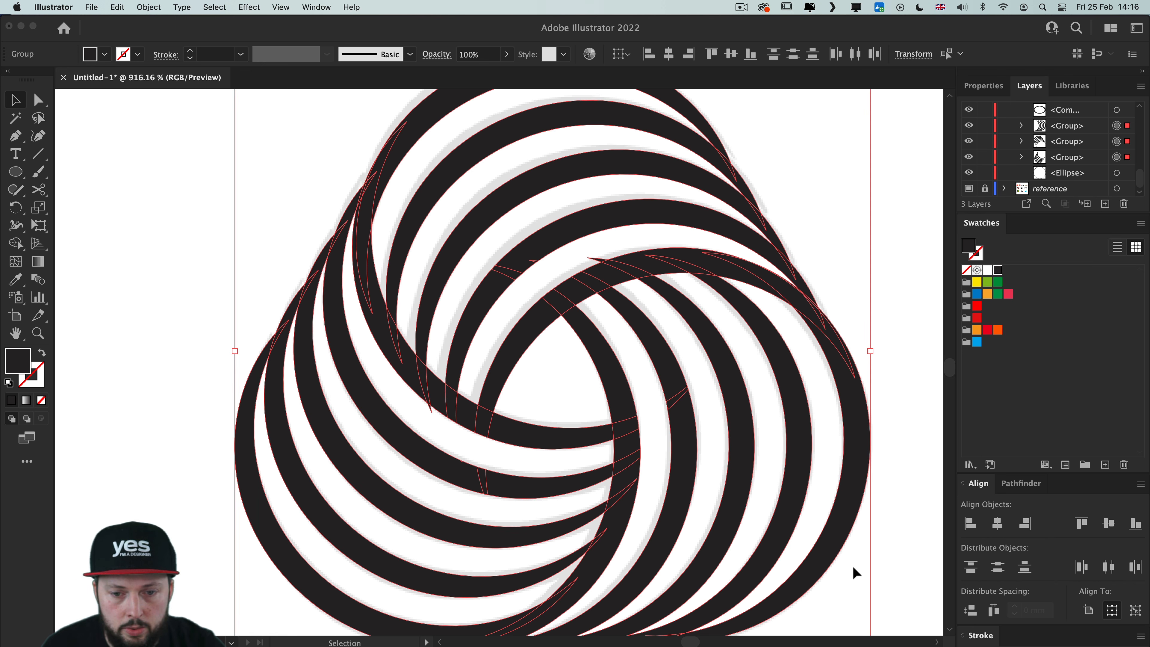
key("shift+m")
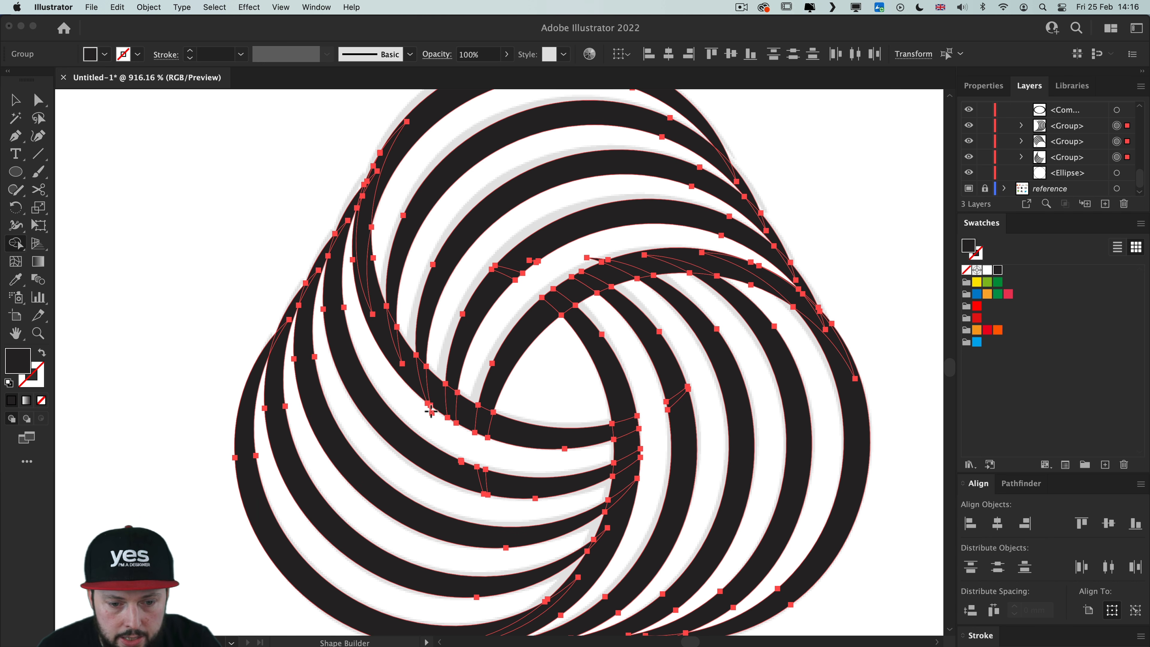
key("v")
left_click(881, 233)
key("super+minus")
key("super+minus")
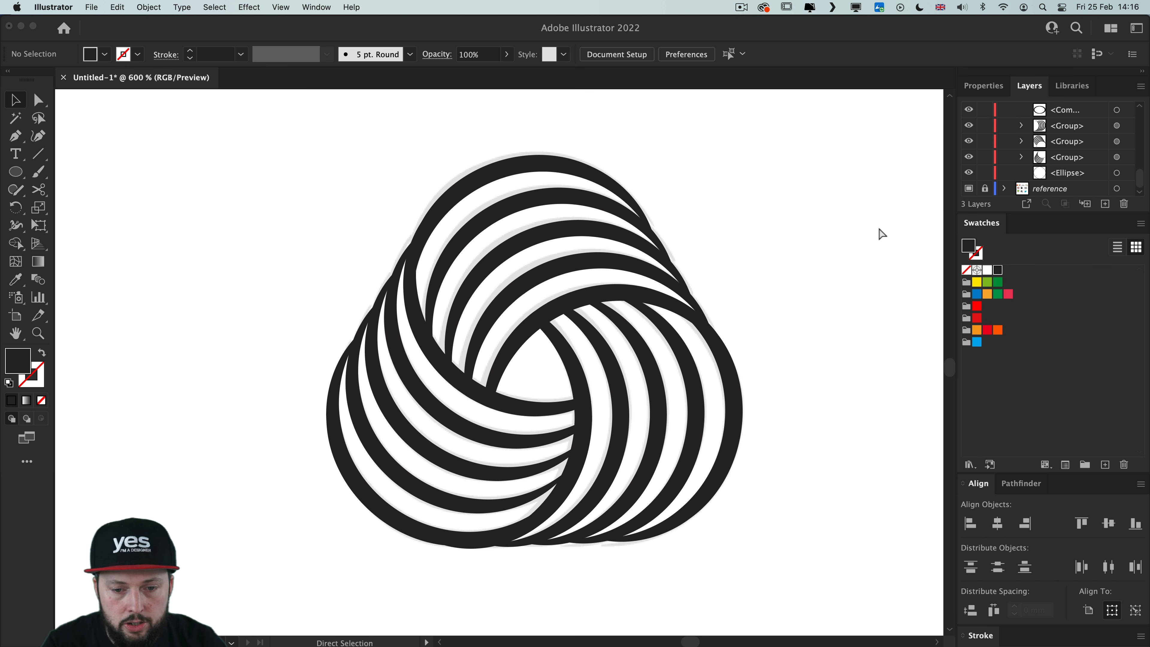
Step: Unite all the Woolmark stripe groups into a single compound shape and deselect it
left_click_drag(750, 202, 326, 547)
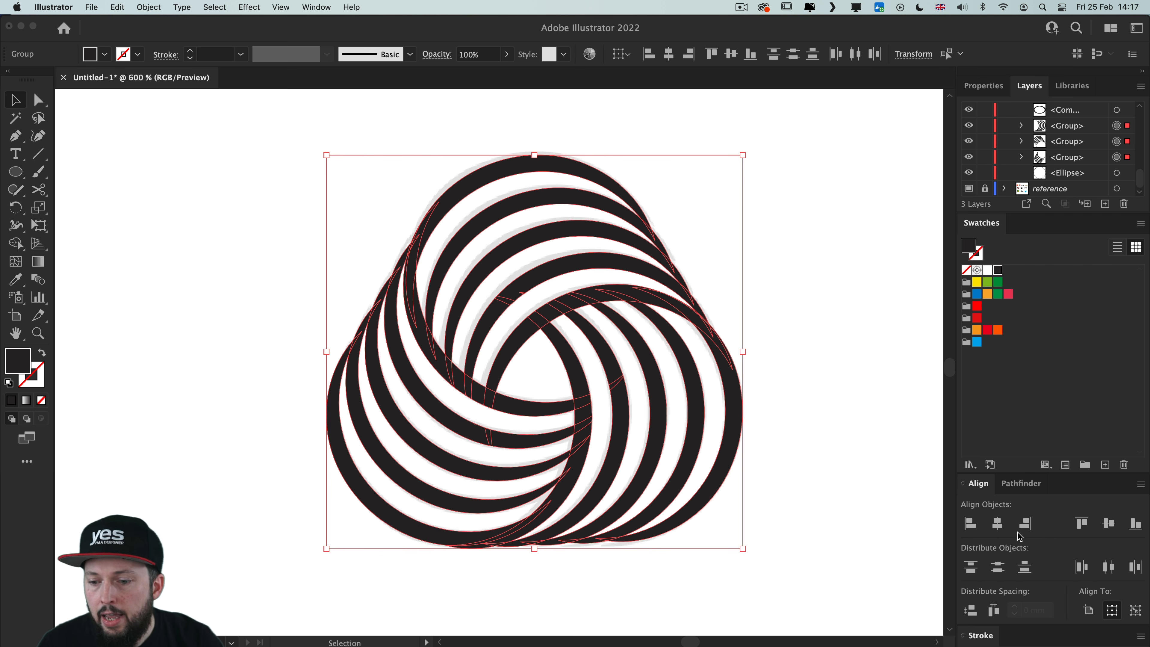
left_click(1025, 485)
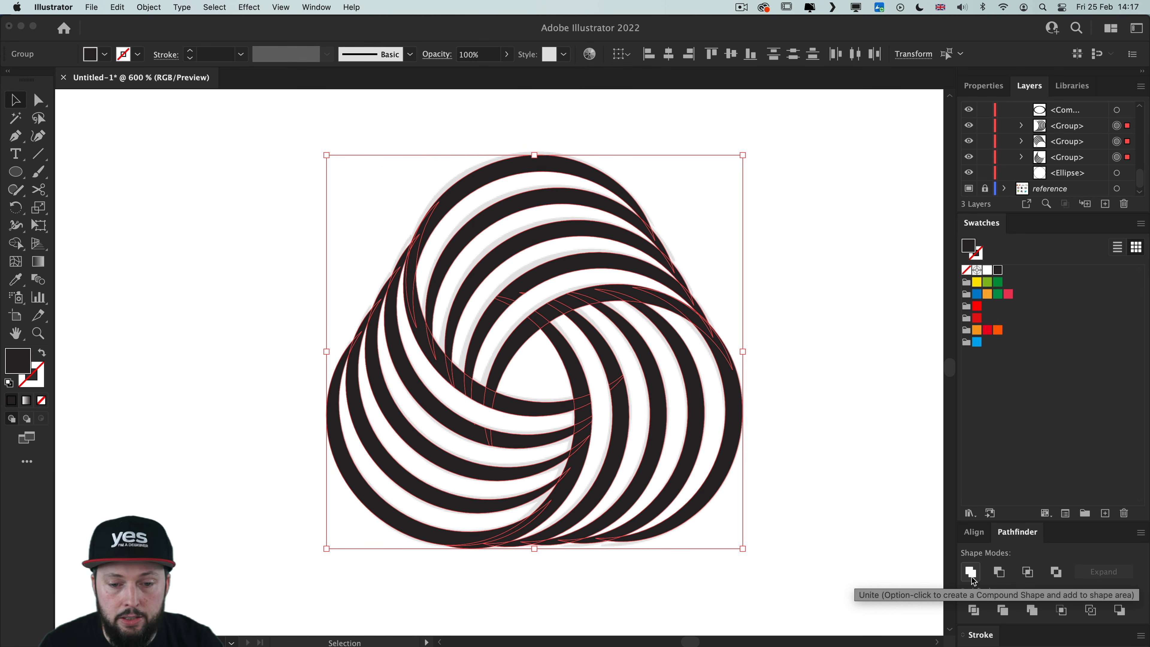
left_click(971, 575)
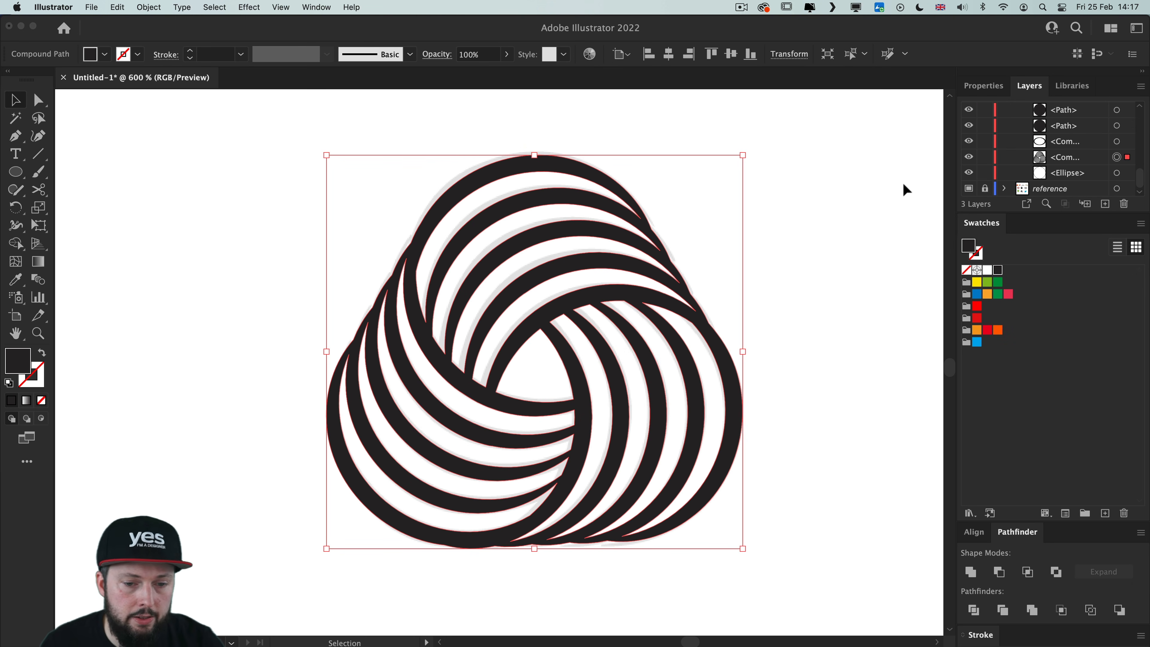
left_click(842, 177)
Step: Collapse the design layer's contents and show the layer of prepared Twitter circles over the bird reference
key("super+0")
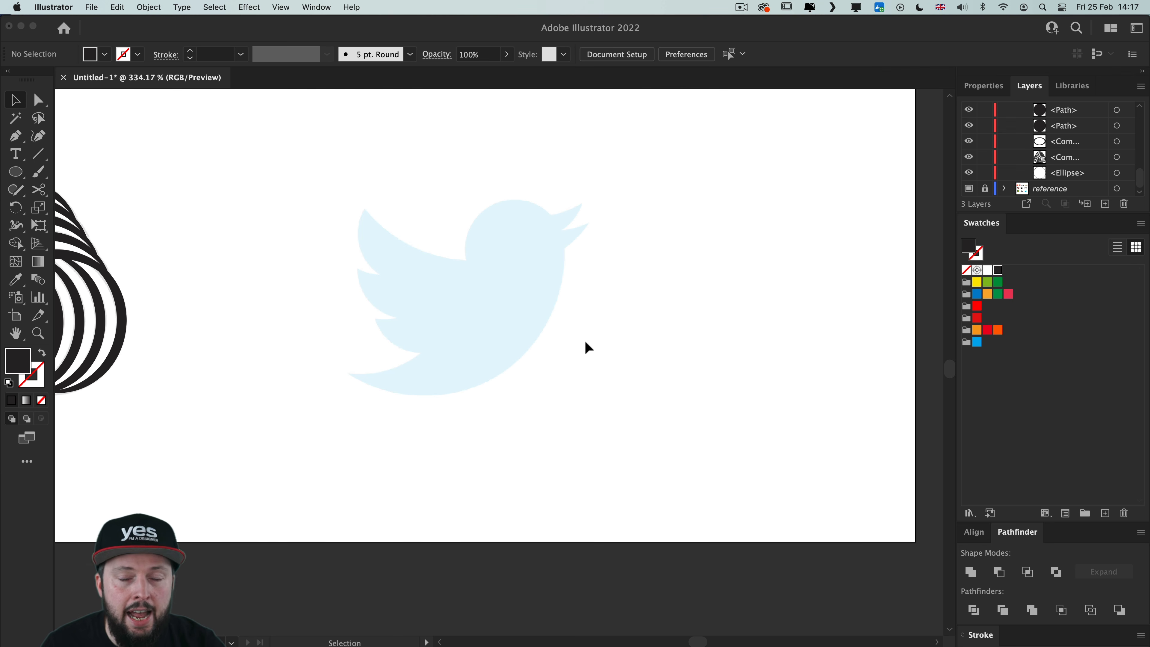
key("space")
scroll(498, 344, "up", 3)
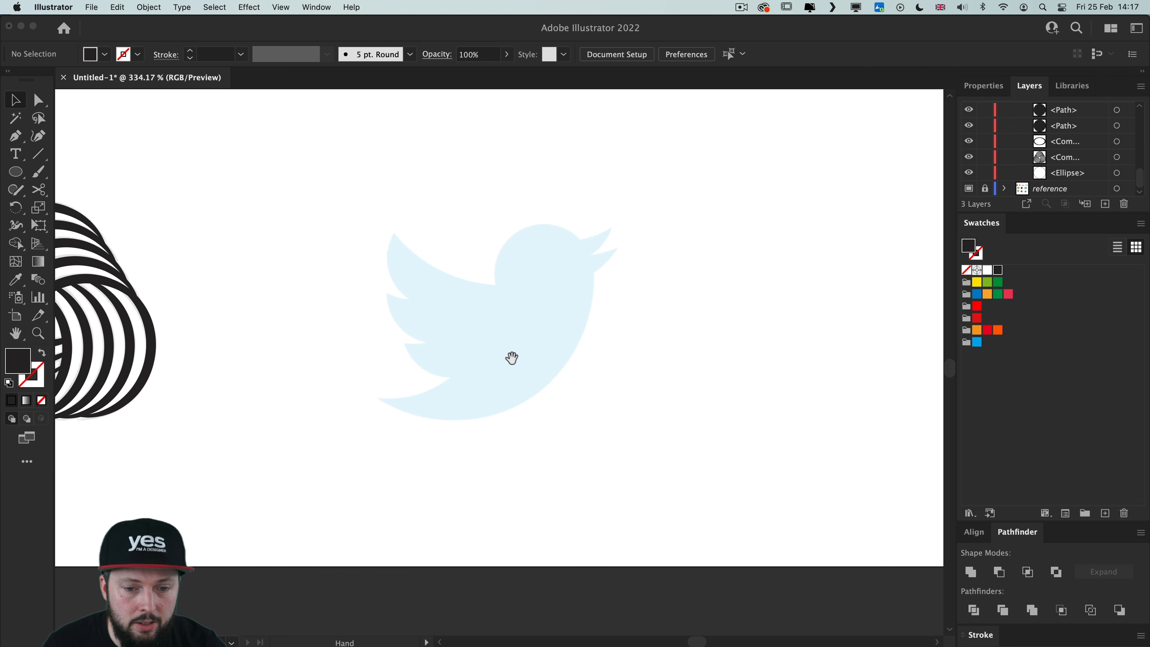
scroll(519, 364, "up", 2)
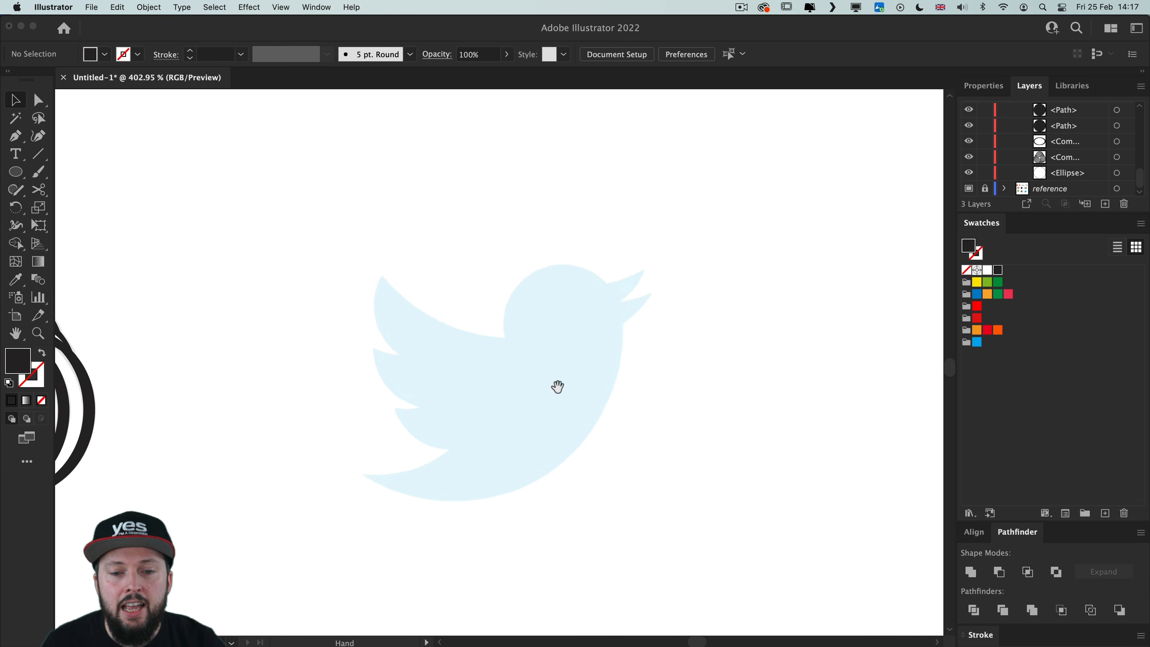
scroll(601, 406, "down", 1)
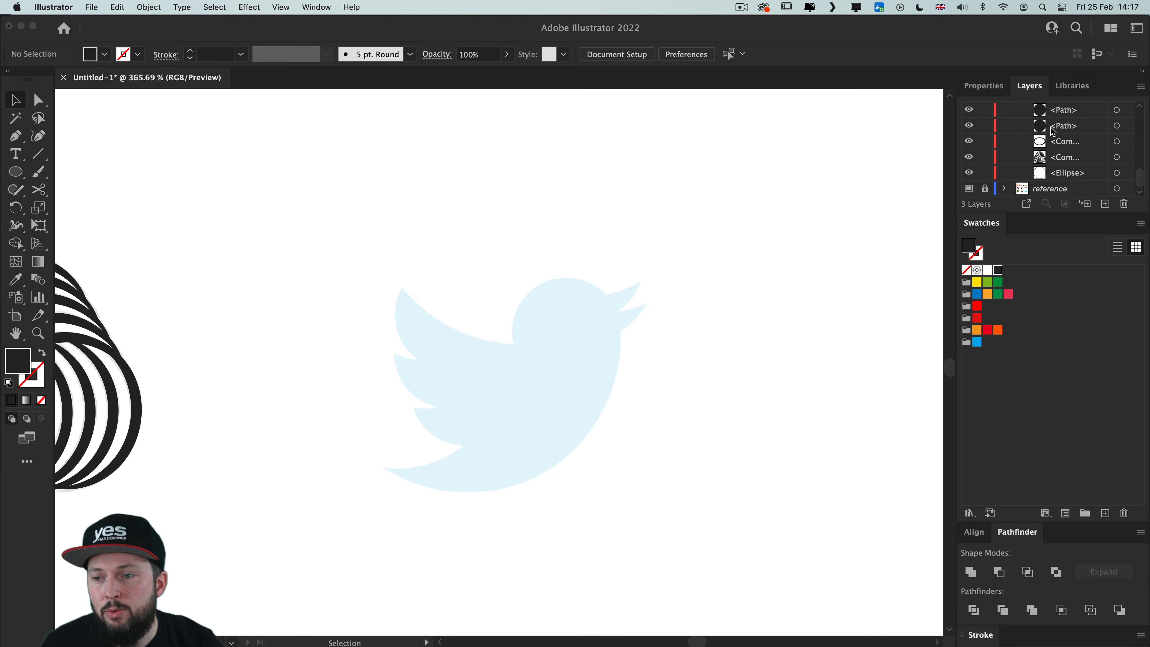
scroll(1045, 131, "up", 3)
left_click(1006, 125)
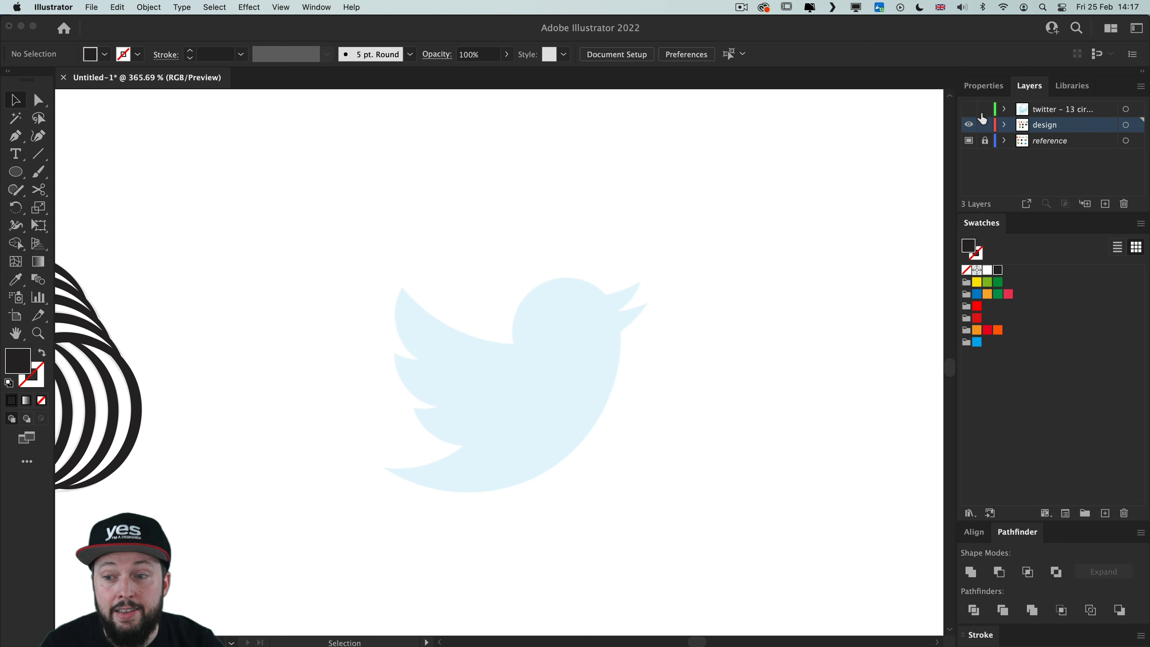
left_click(969, 110)
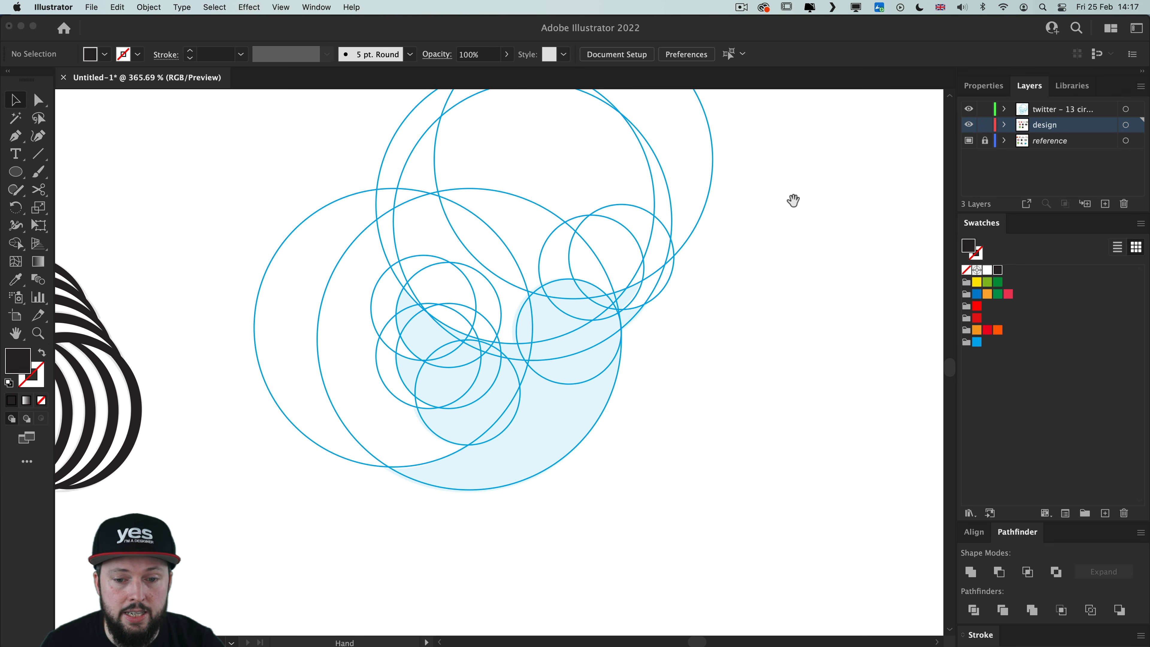
Step: Select all the Twitter circles and remove the areas outside the bird around its tail and wing feathers with the Shape Builder tool
left_click_drag(793, 198, 835, 283)
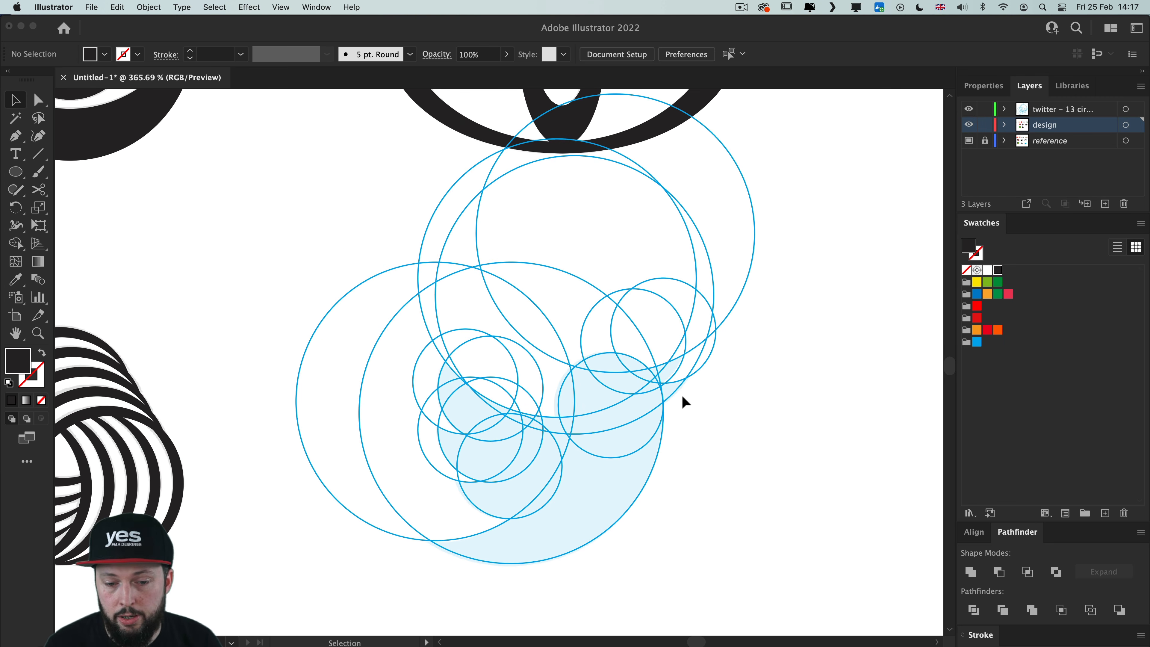
left_click_drag(809, 304, 356, 568)
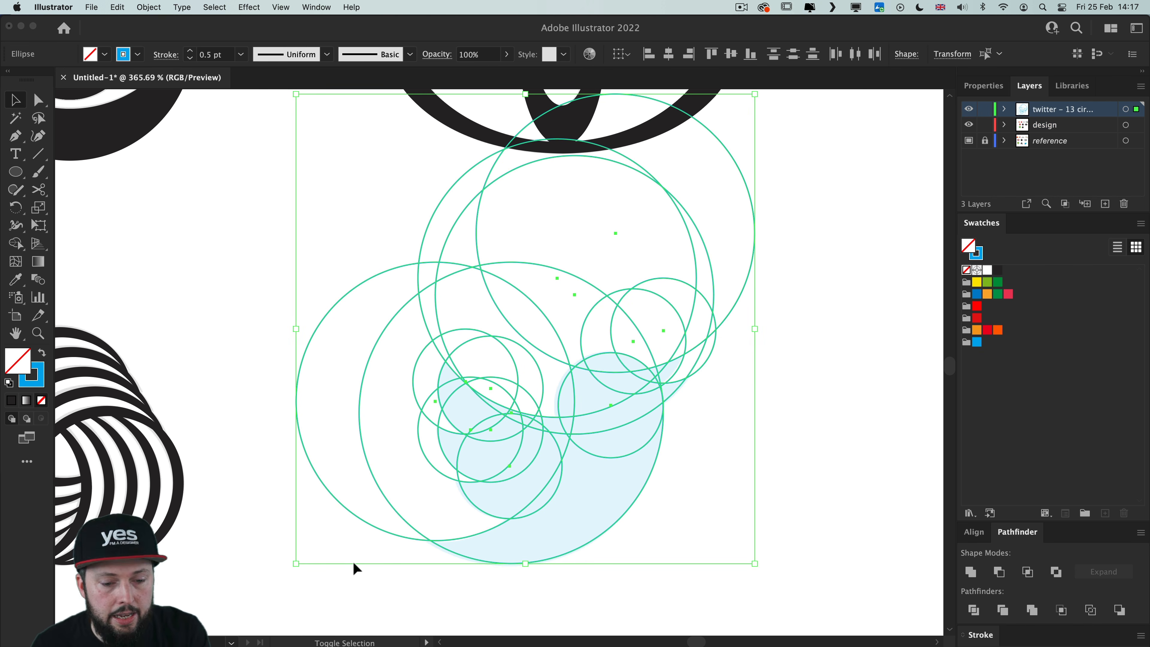
key("shift+m")
left_click(398, 485, "alt")
left_click(442, 458, "alt")
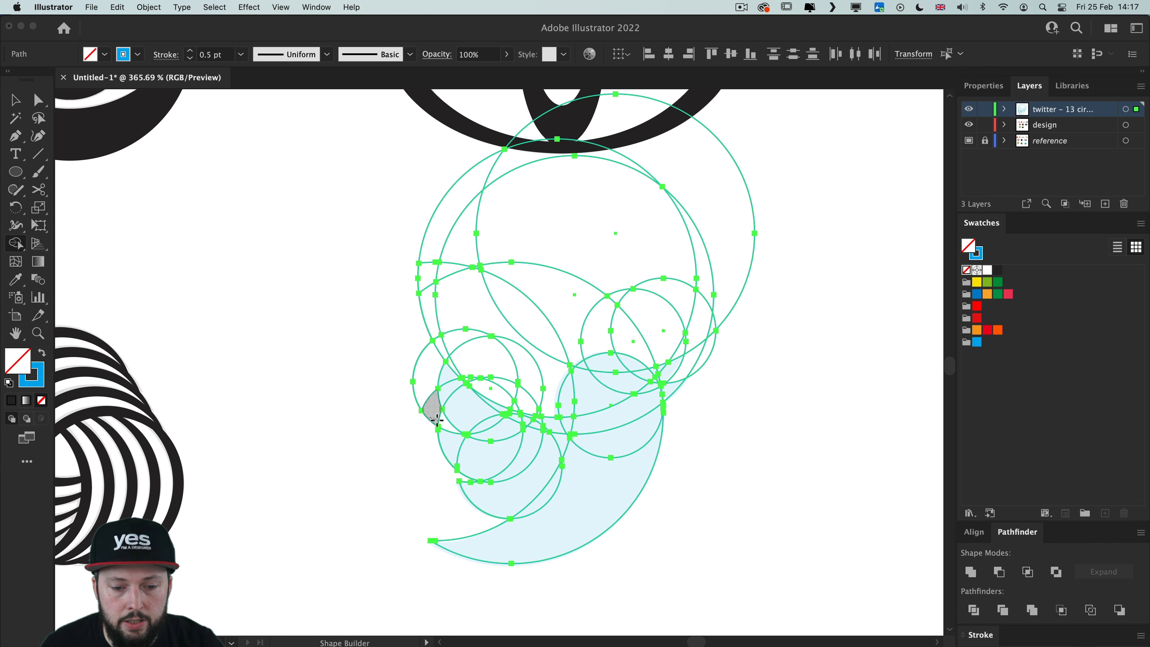
left_click(422, 400, "alt")
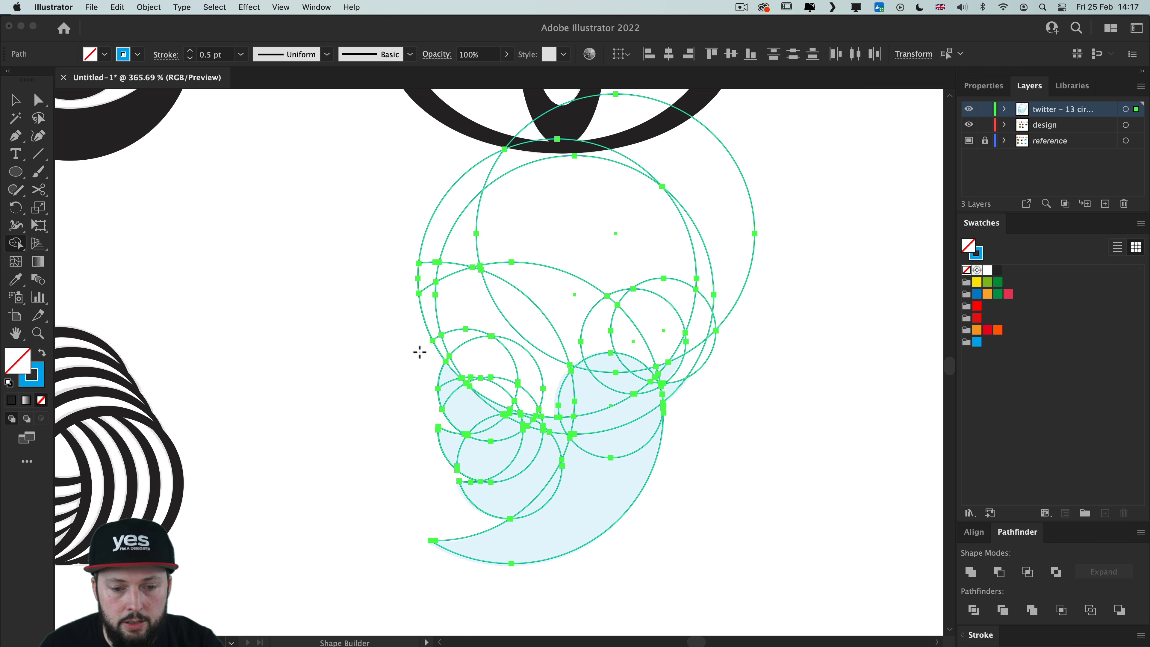
left_click_drag(420, 353, 471, 324, "alt")
left_click(454, 365, "alt")
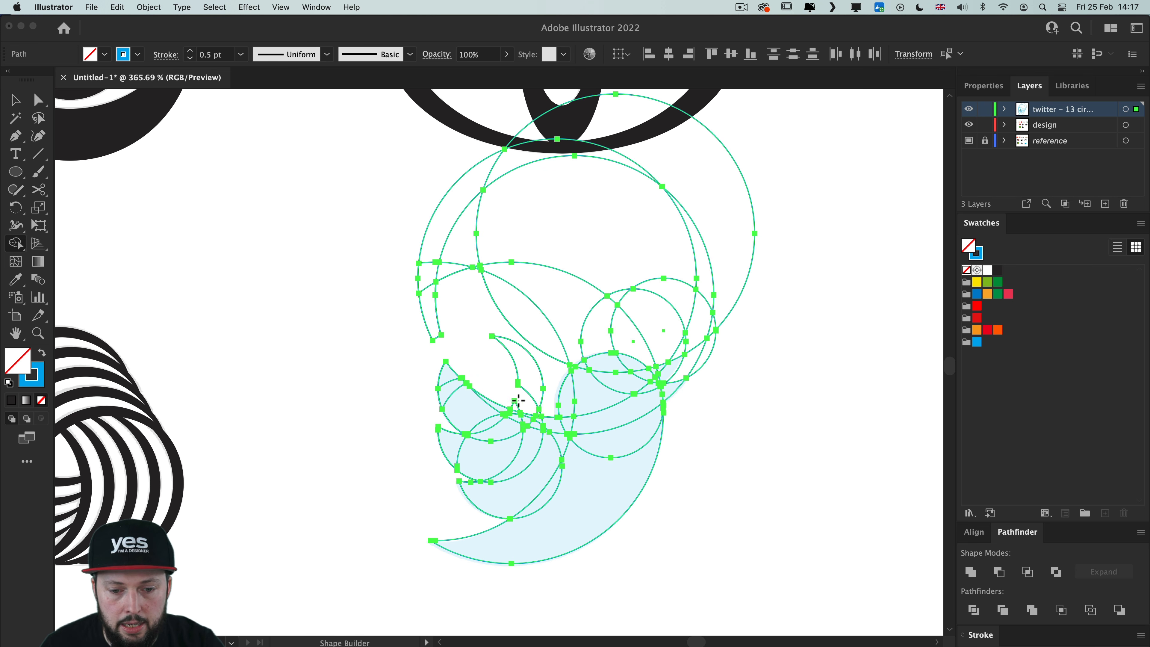
Step: Remove the remaining circle areas above the bird's back, head and beak with the Shape Builder tool, leaving only the bird's pieces
left_click(528, 370, "alt")
left_click(563, 345, "alt")
left_click(572, 344, "alt")
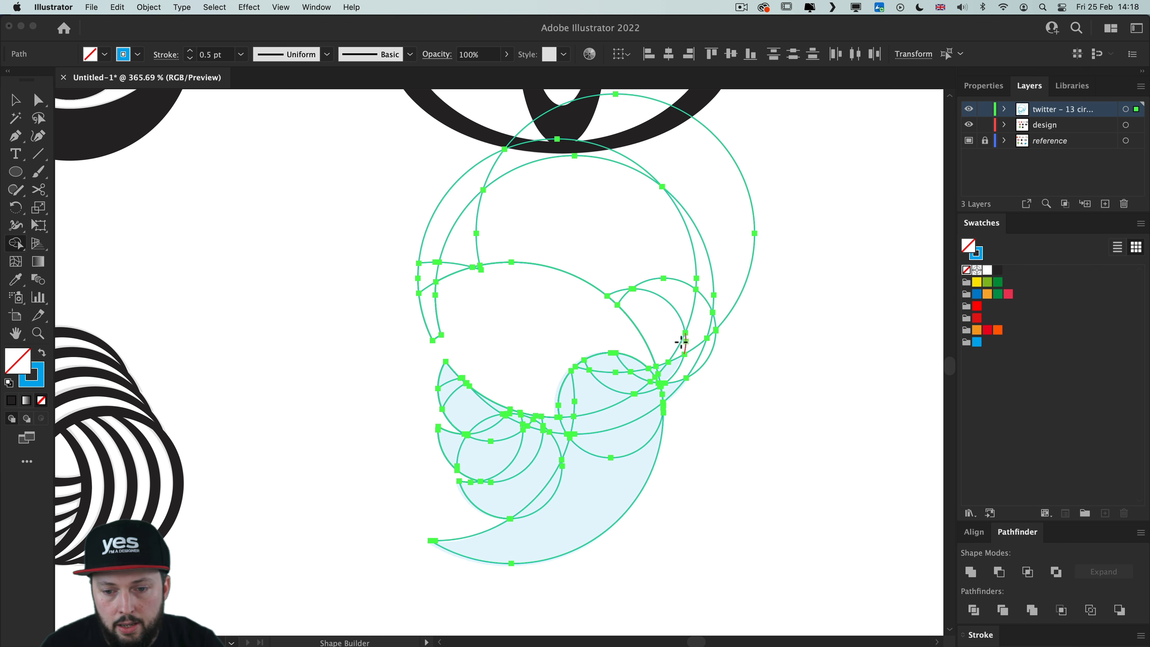
left_click(686, 344, "alt")
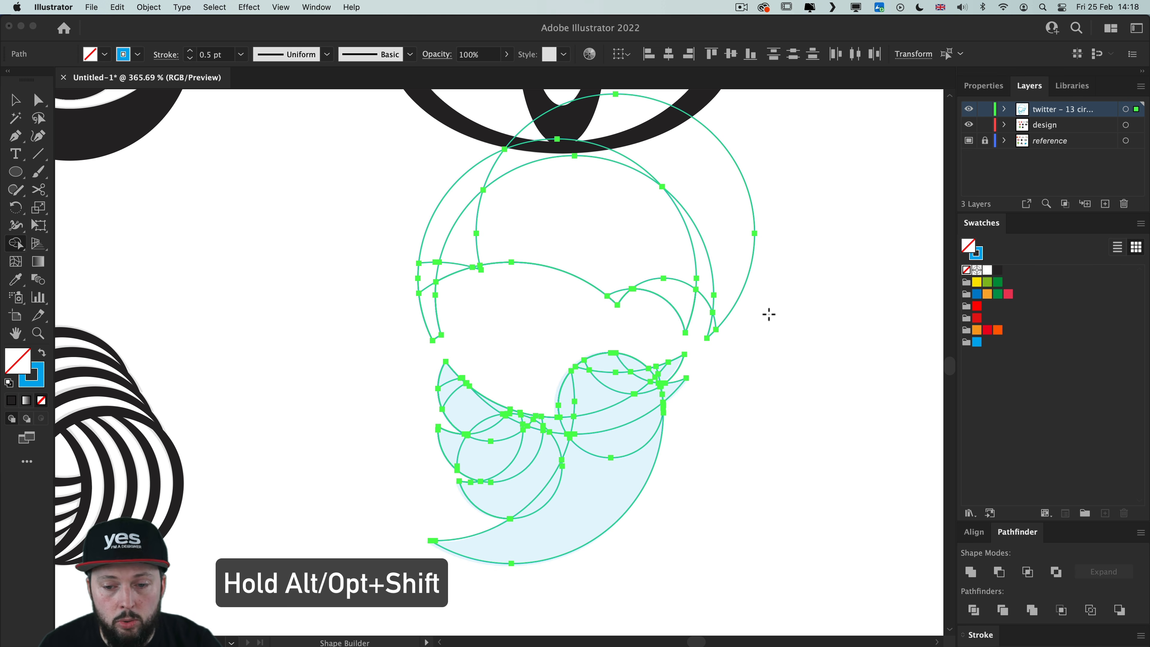
left_click_drag(773, 328, 349, 132)
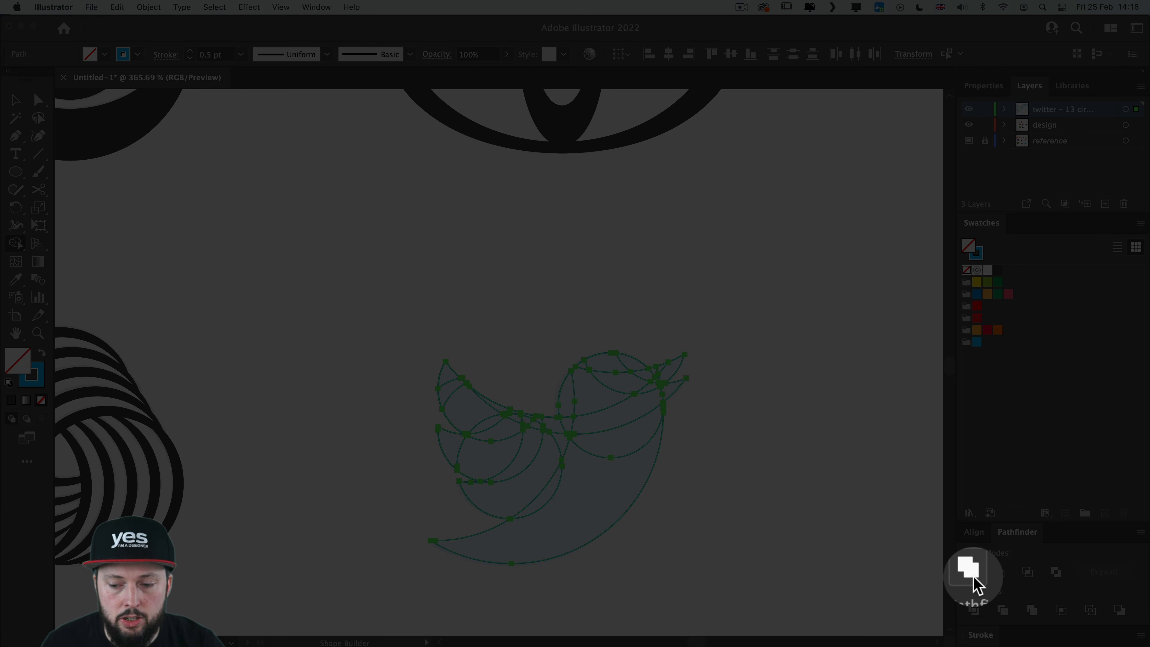
Step: Unite the bird's pieces into one shape and swap its fill and stroke so it is solid blue without an outline
left_click(971, 574)
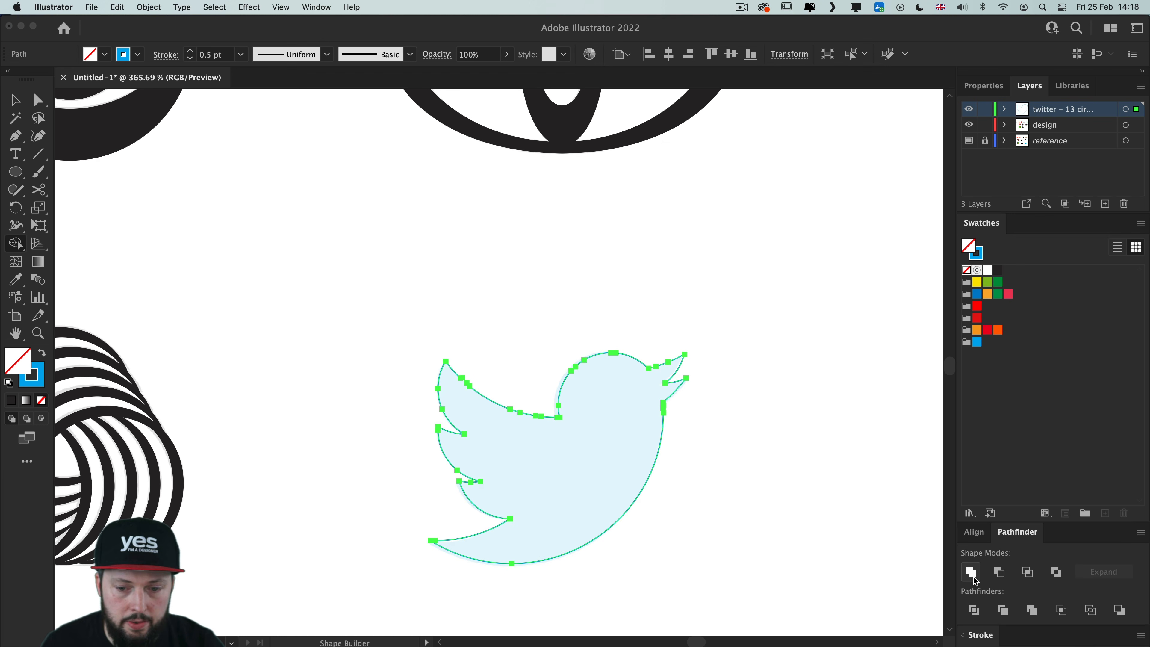
key("v")
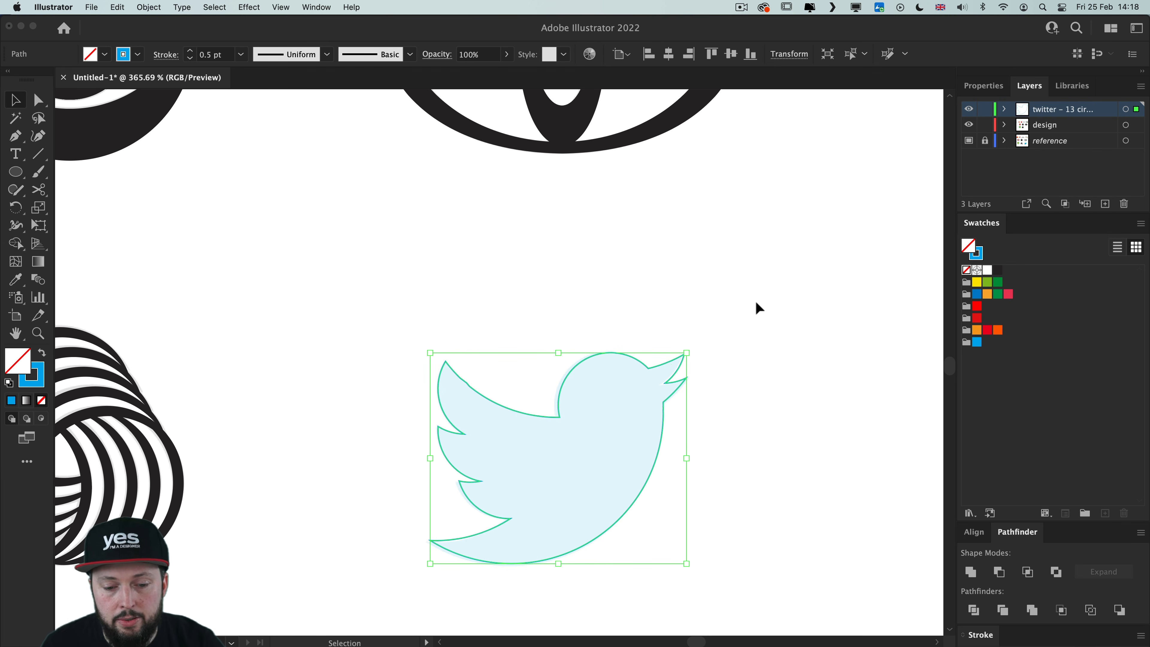
key("shift+x")
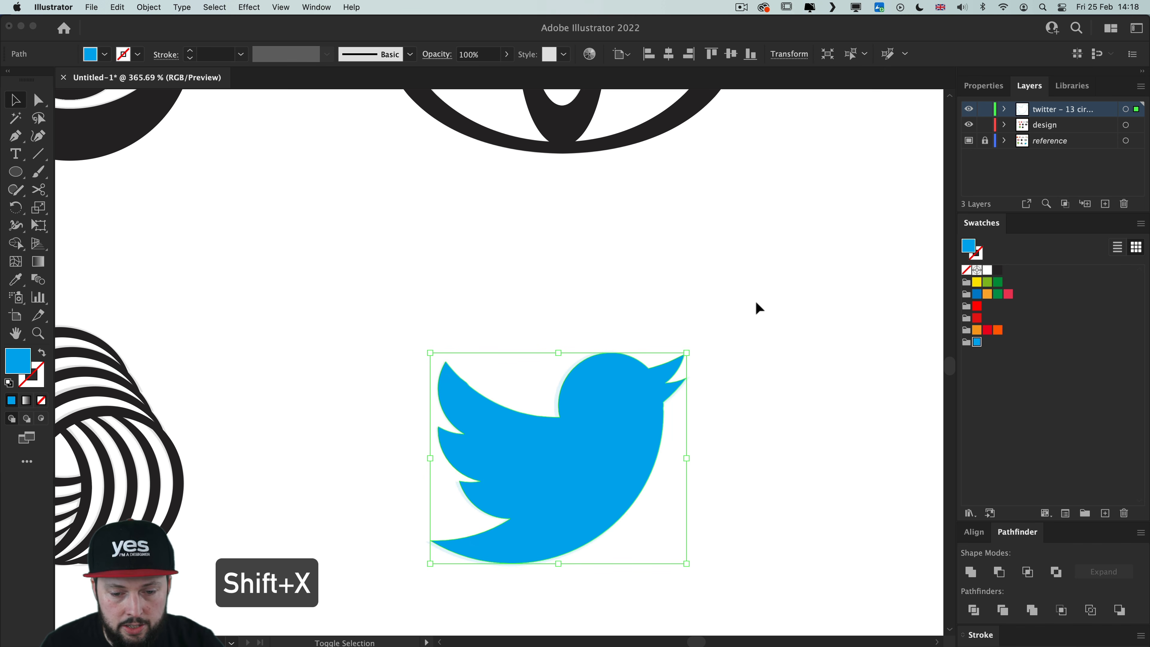
left_click(734, 282)
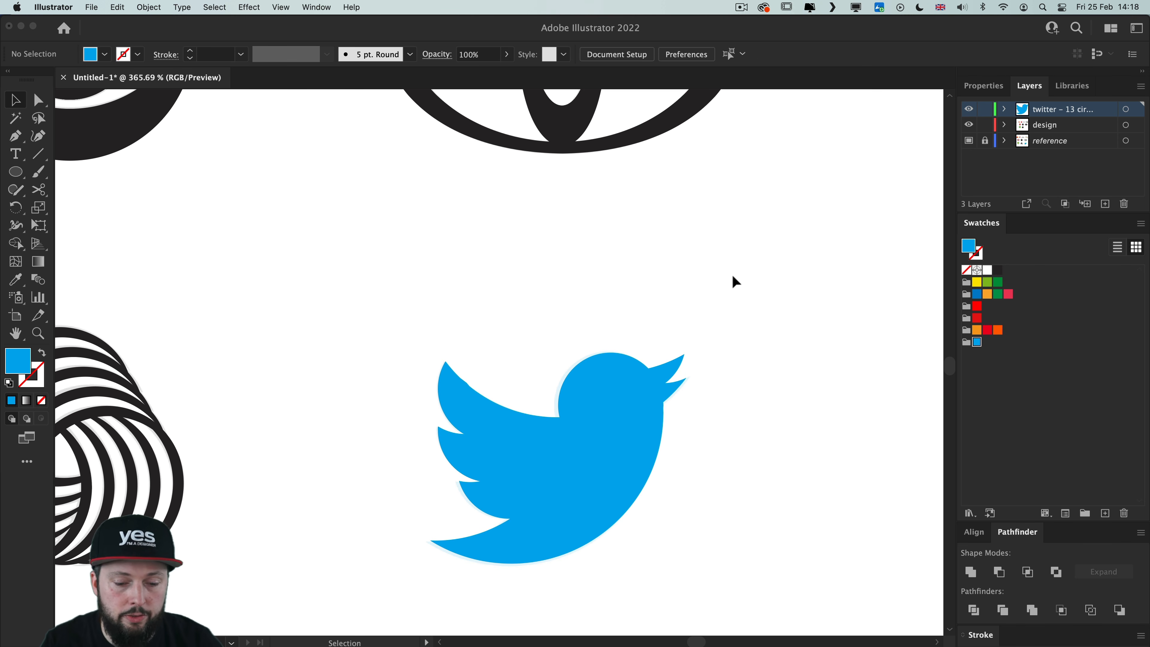
key("super+0")
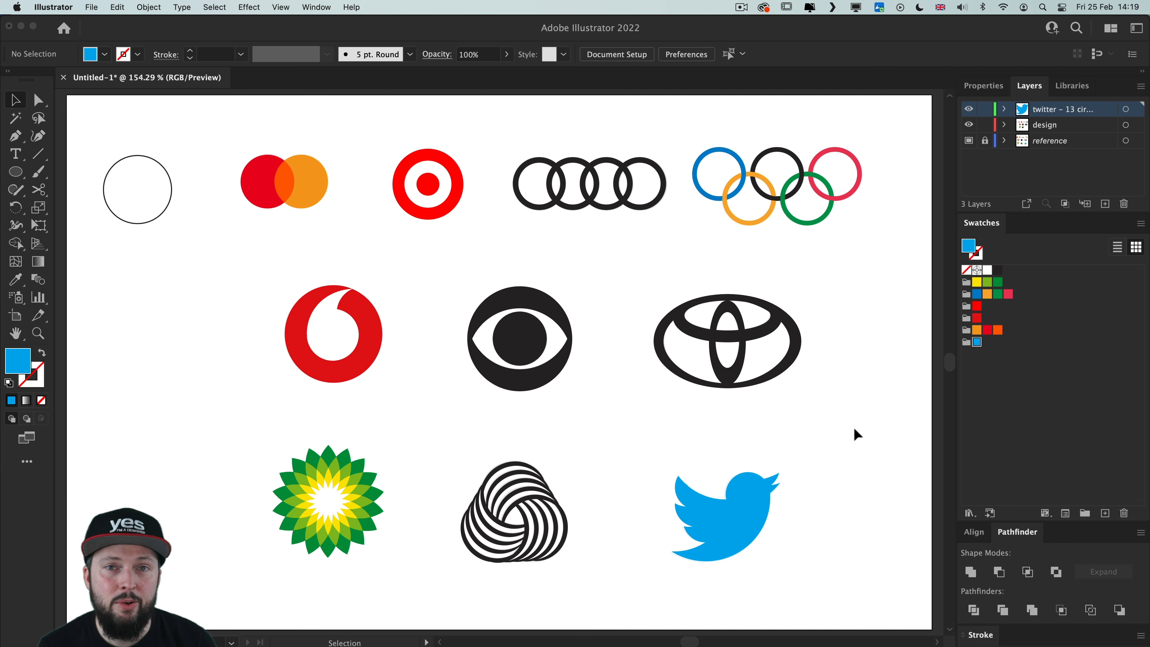